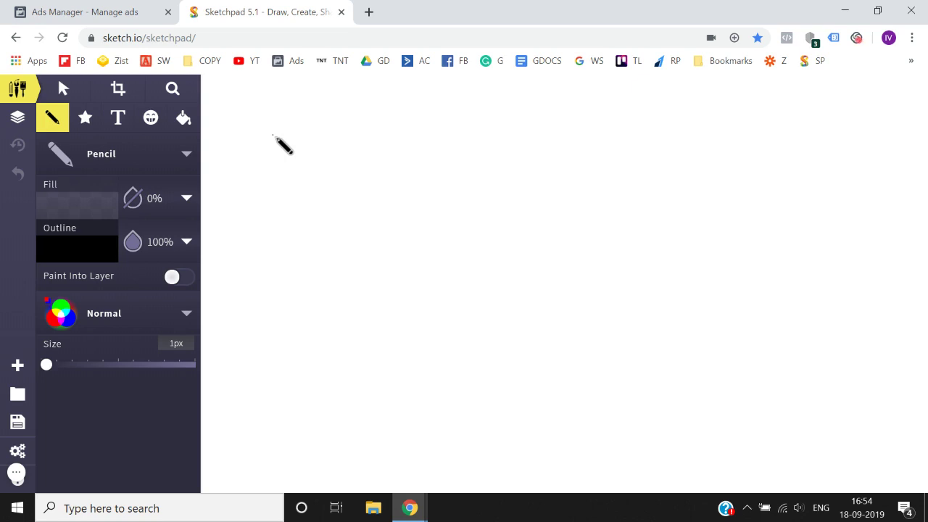
# Sketch a letter T and a V-shaped mark separated by a long diagonal line, and enclose both in an oval.
pyautogui.moveTo(272, 135)
pyautogui.mouseDown()
pyautogui.moveTo(345, 128)
pyautogui.moveTo(306, 200)
pyautogui.mouseUp()
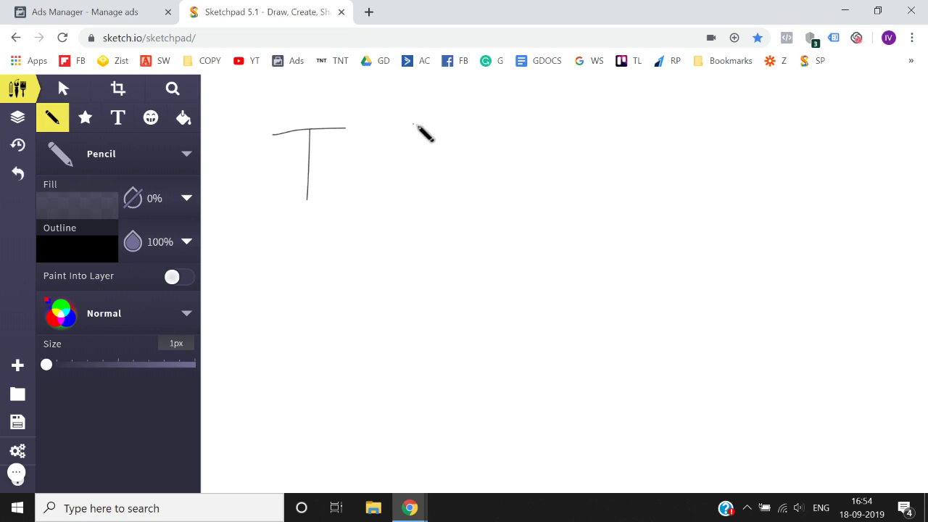
pyautogui.moveTo(415, 111); pyautogui.dragTo(323, 334)
pyautogui.moveTo(432, 202)
pyautogui.mouseDown()
pyautogui.moveTo(464, 240)
pyautogui.moveTo(494, 166)
pyautogui.mouseUp()
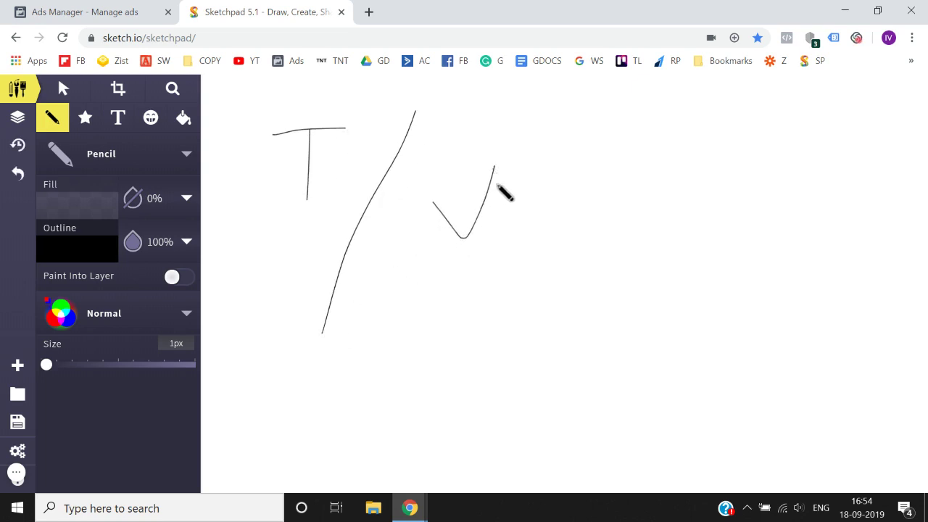
pyautogui.moveTo(575, 143)
pyautogui.mouseDown()
pyautogui.moveTo(532, 130)
pyautogui.moveTo(232, 138)
pyautogui.moveTo(451, 251)
pyautogui.mouseUp()
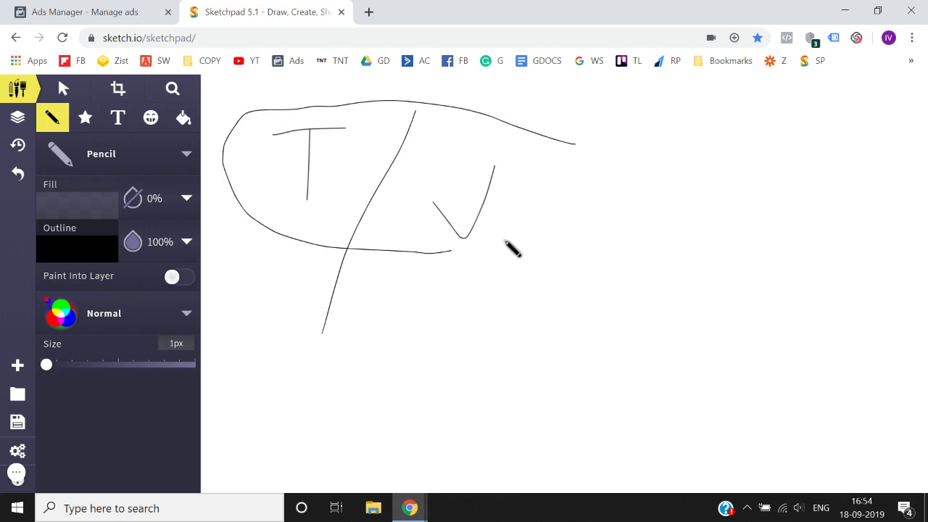
pyautogui.moveTo(505, 242)
pyautogui.mouseDown()
pyautogui.moveTo(574, 153)
pyautogui.moveTo(557, 135)
pyautogui.mouseUp()
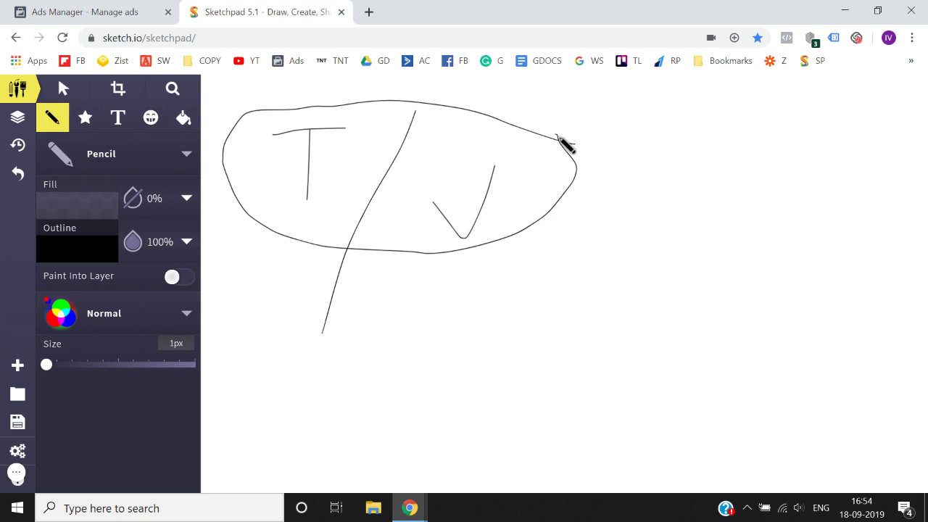
# Open deepaksinghmarketing.com in a new browser tab.
pyautogui.click(367, 13)
pyautogui.write('deepaksinghmarketi')
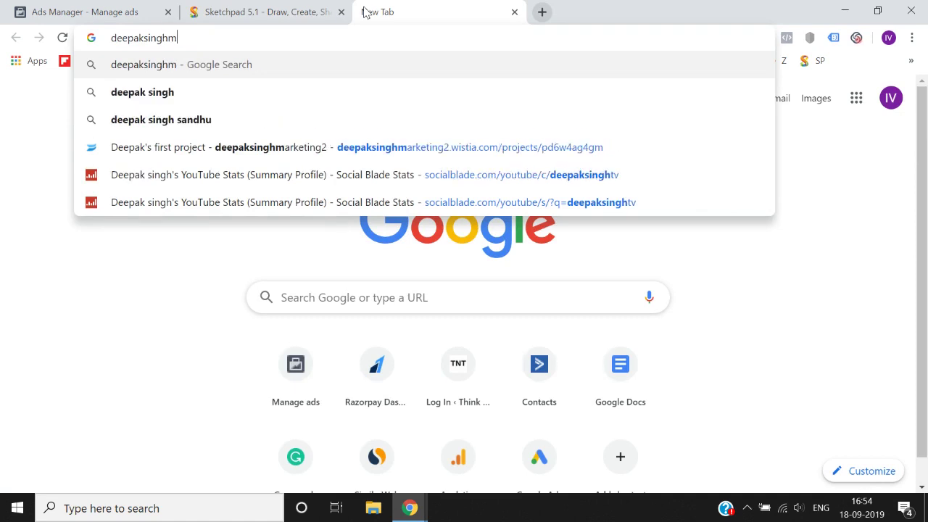
pyautogui.write('ng.com')
pyautogui.press('Return')
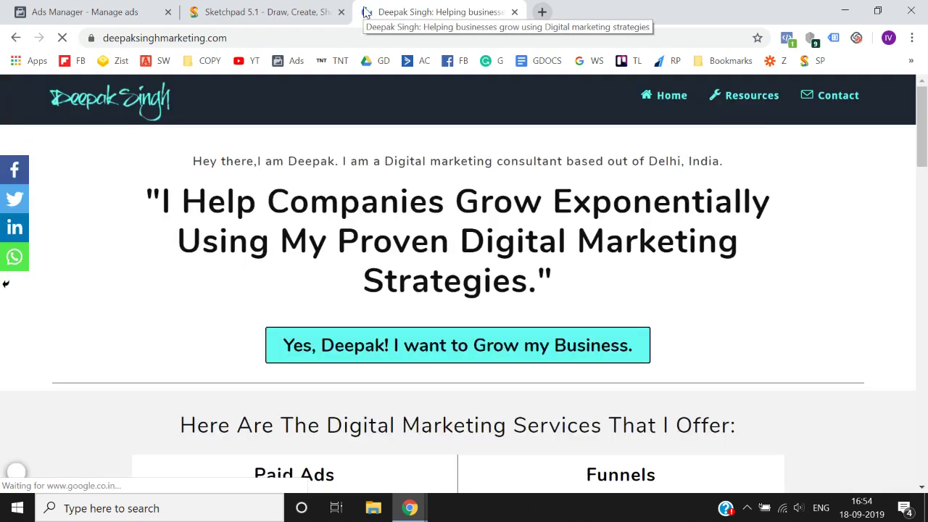
# Look through the website's home page, visit its contact page and return to the home page.
pyautogui.scroll(-6, 166, 216)
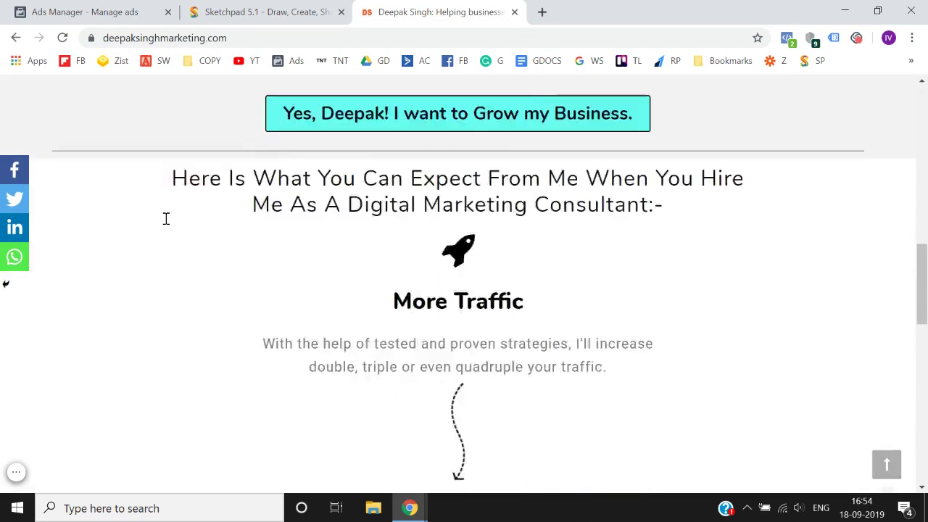
pyautogui.scroll(7, 166, 217)
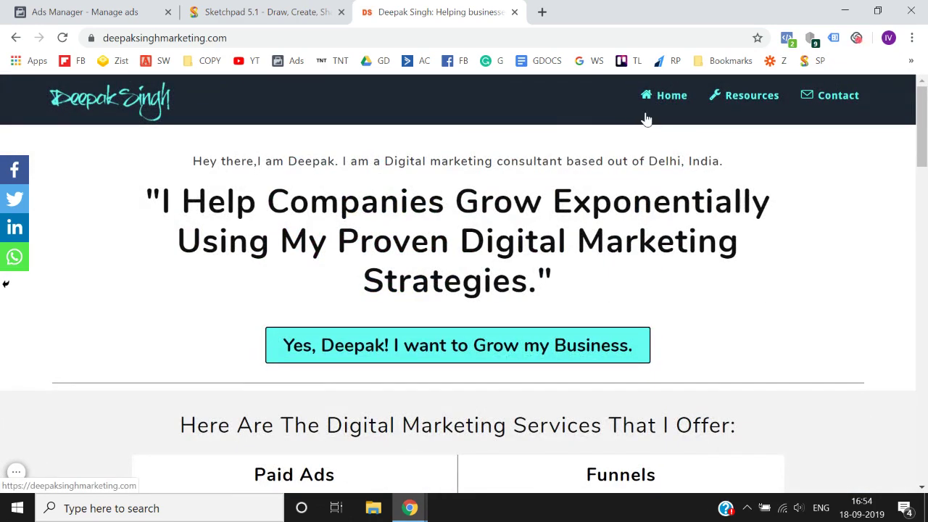
pyautogui.click(823, 95)
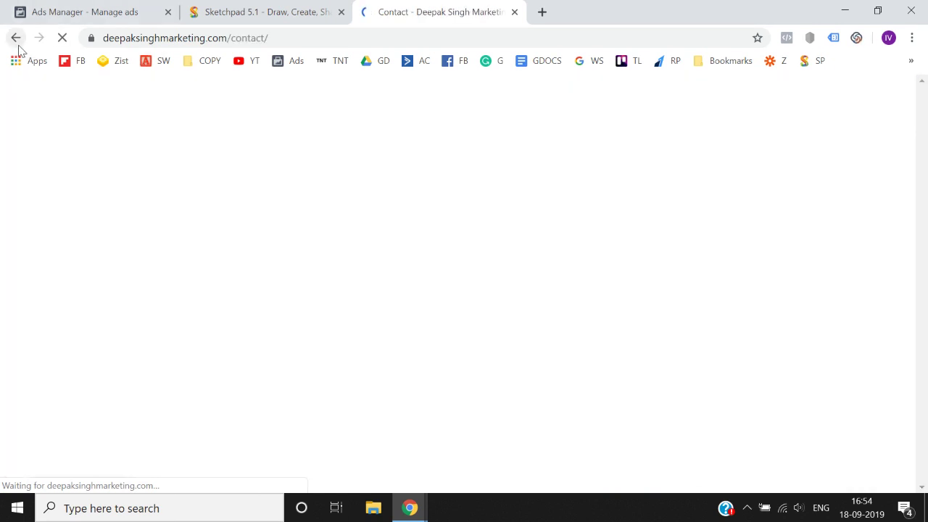
pyautogui.click(16, 40)
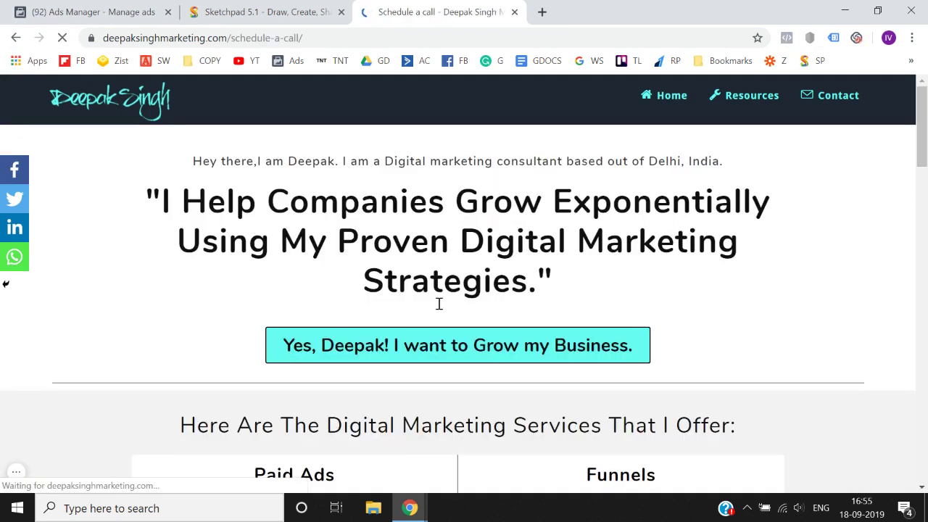
# Look over the survey form and web address of the schedule-a-call page, and return to the home page.
pyautogui.click(317, 32)
pyautogui.click(57, 288)
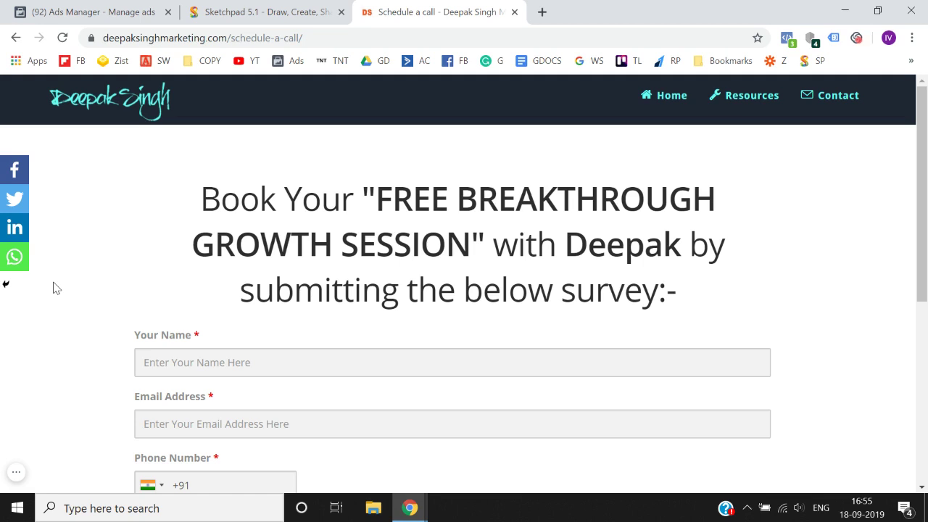
pyautogui.scroll(-10, 56, 288)
pyautogui.scroll(10, 56, 288)
pyautogui.click(306, 36)
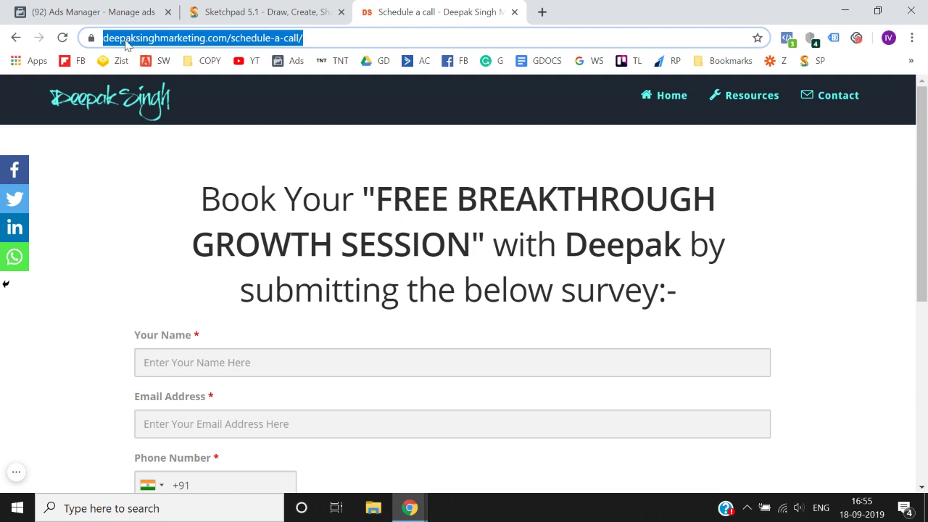
pyautogui.click(16, 37)
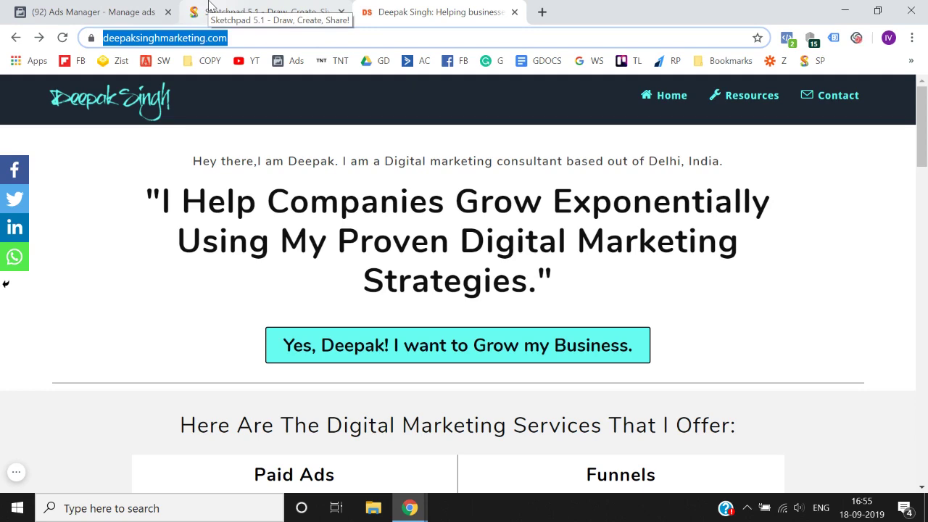
# Switch to Facebook Ads Manager, open Audiences and select the marketing business's ad account.
pyautogui.click(101, 8)
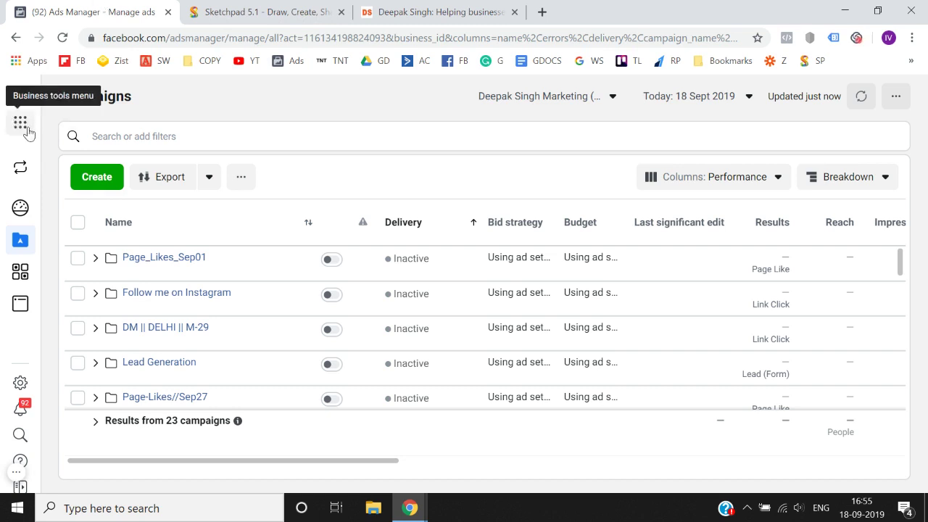
pyautogui.click(24, 130)
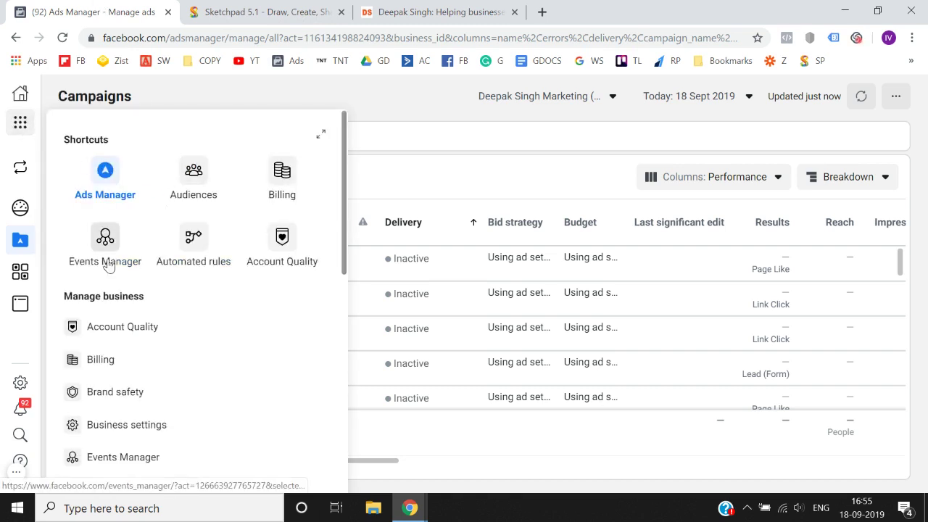
pyautogui.click(200, 180)
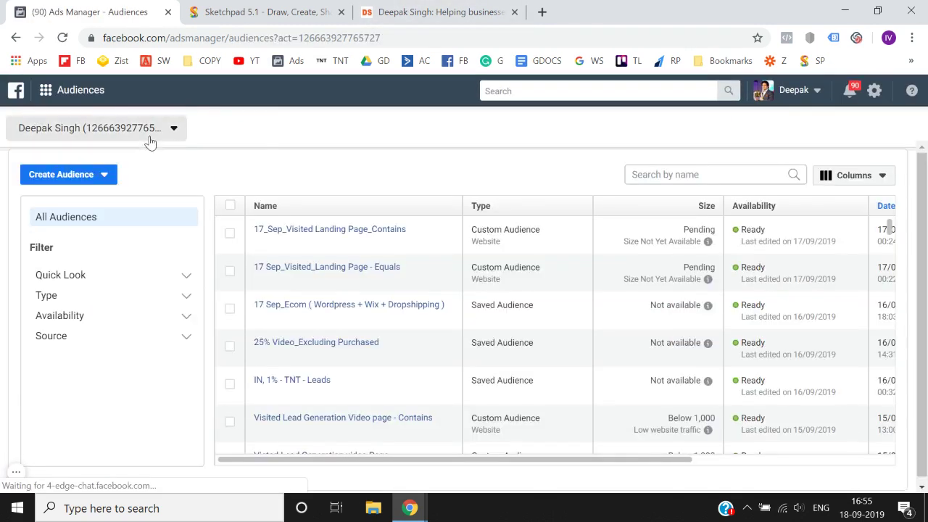
pyautogui.click(141, 132)
pyautogui.click(94, 267)
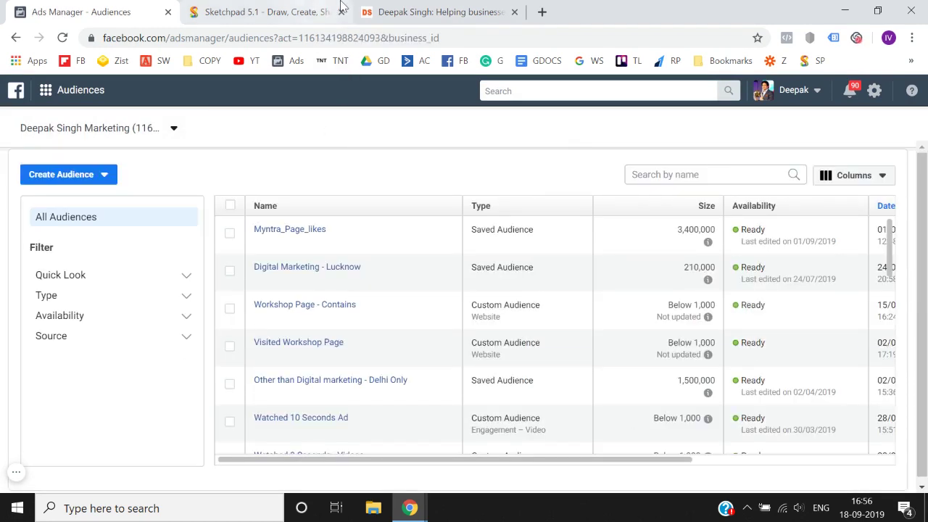
# Switch to Sketchpad and draw a short vertical line enclosed in a rounded loop below the first sketch.
pyautogui.click(366, 10)
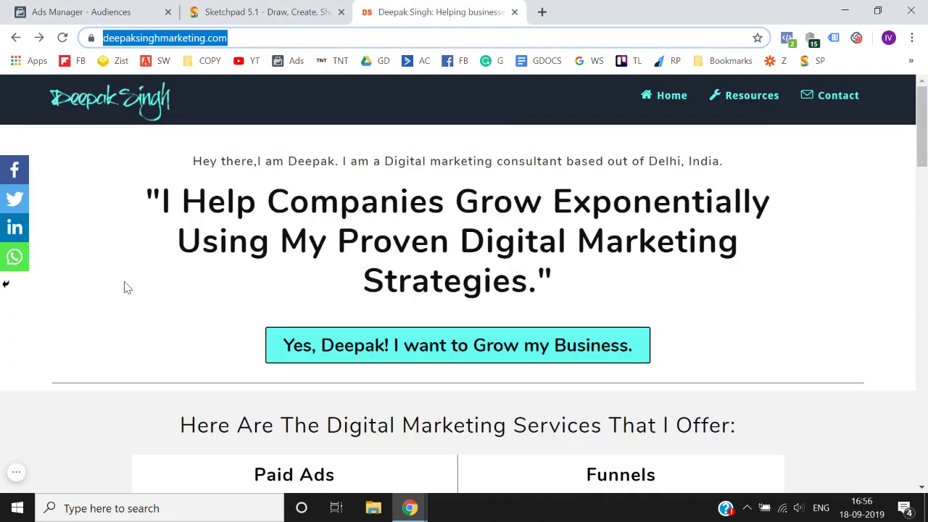
pyautogui.click(203, 7)
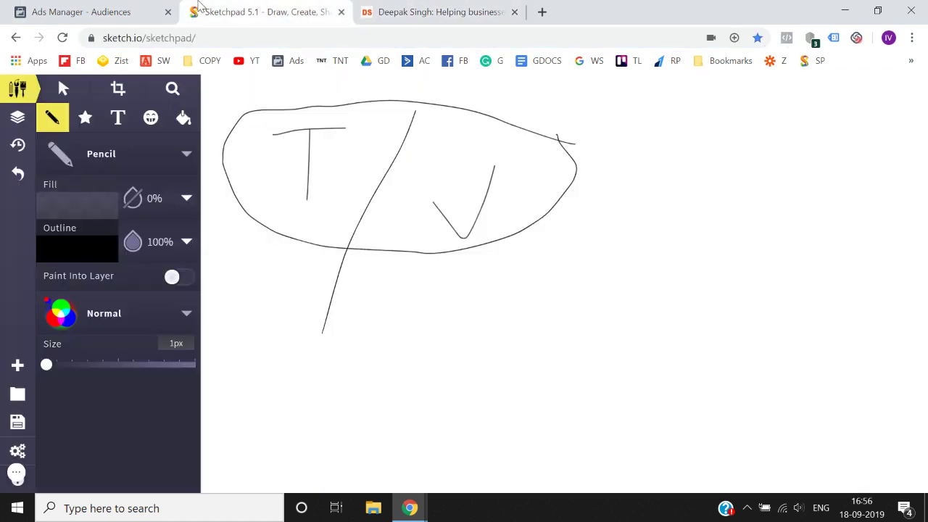
pyautogui.scroll(-2, 333, 225)
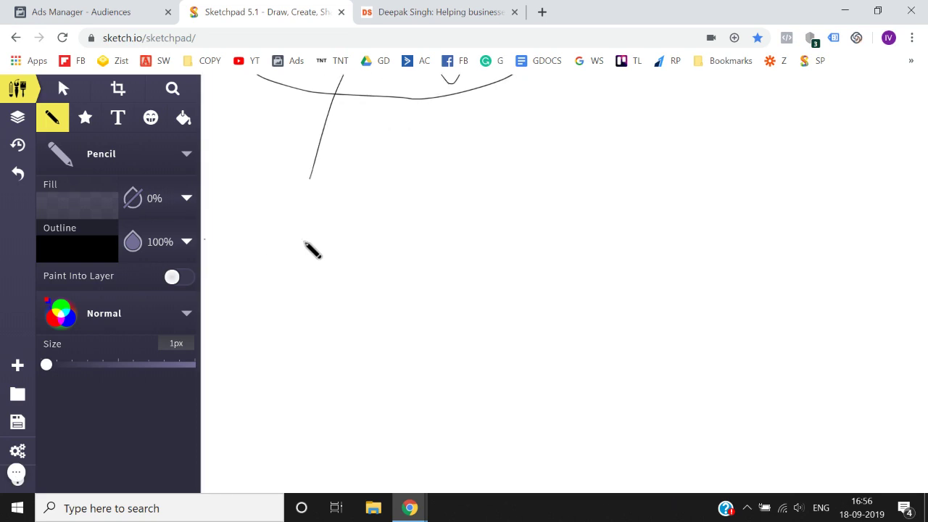
pyautogui.moveTo(367, 215); pyautogui.dragTo(366, 282)
pyautogui.moveTo(409, 202)
pyautogui.mouseDown()
pyautogui.moveTo(351, 293)
pyautogui.moveTo(412, 205)
pyautogui.mouseUp()
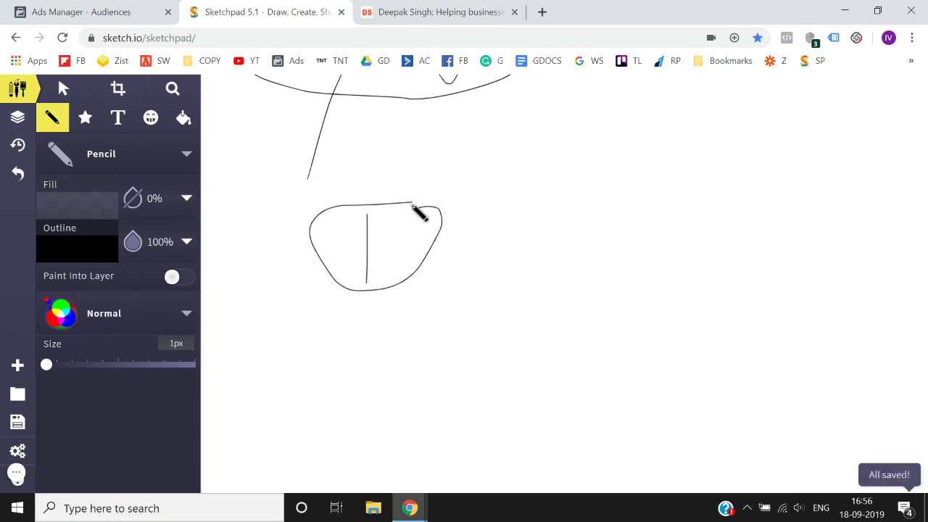
# In Ads Manager, start a website traffic Custom Audience including all website visitors in the past 180 days.
pyautogui.click(81, 12)
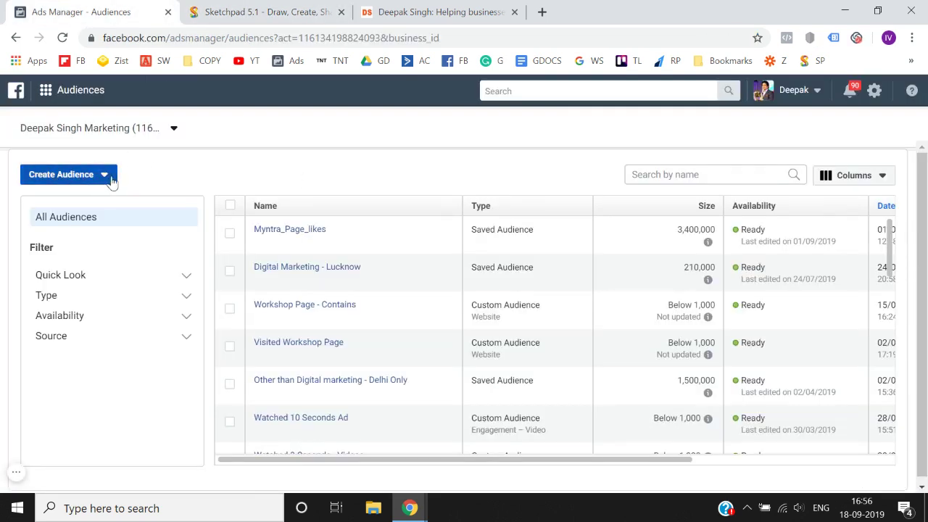
pyautogui.click(70, 176)
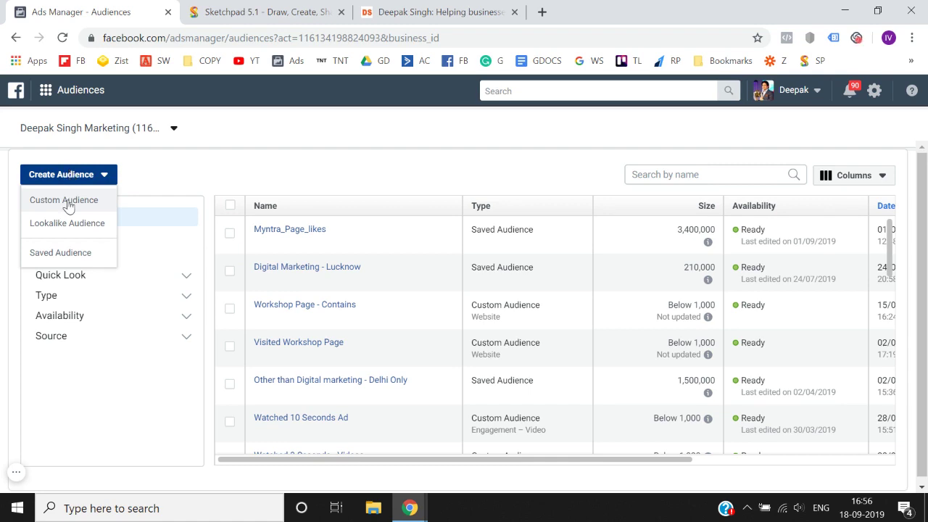
pyautogui.click(65, 200)
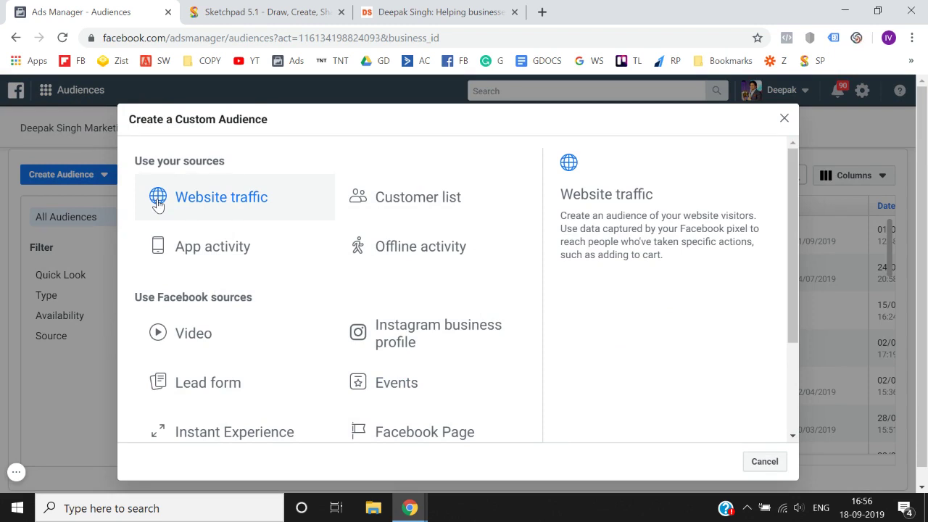
pyautogui.click(248, 210)
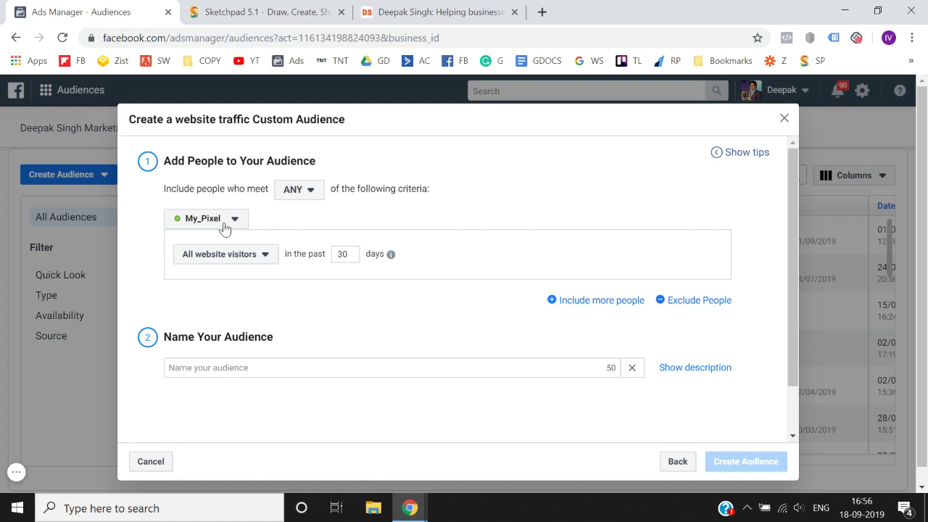
pyautogui.click(222, 258)
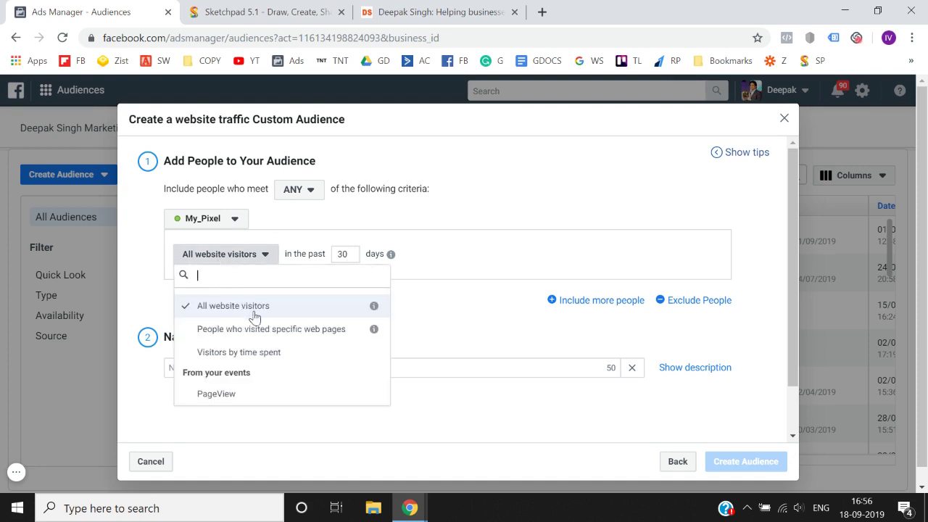
pyautogui.click(250, 313)
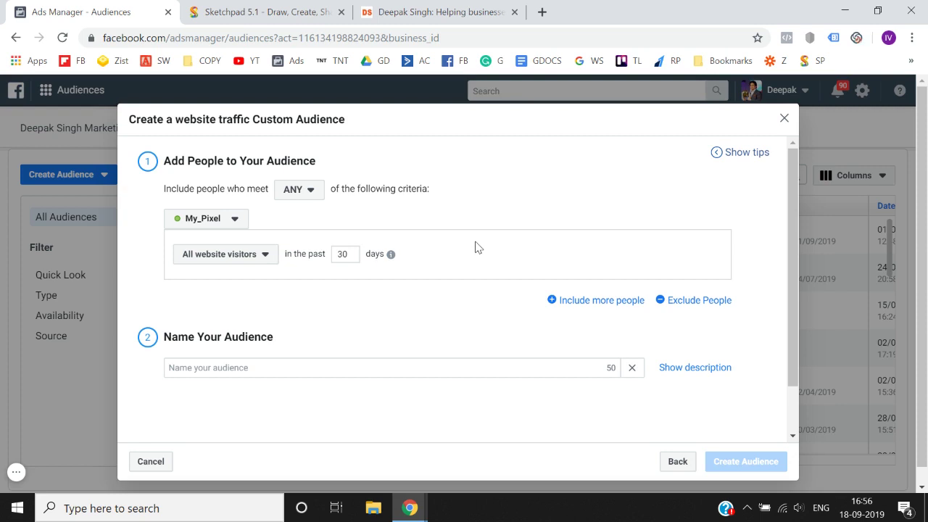
pyautogui.doubleClick(348, 256)
pyautogui.write('180')
# Try a visitor period of 200 days for the audience and set it back to 180 days.
pyautogui.doubleClick(347, 252)
pyautogui.write('200')
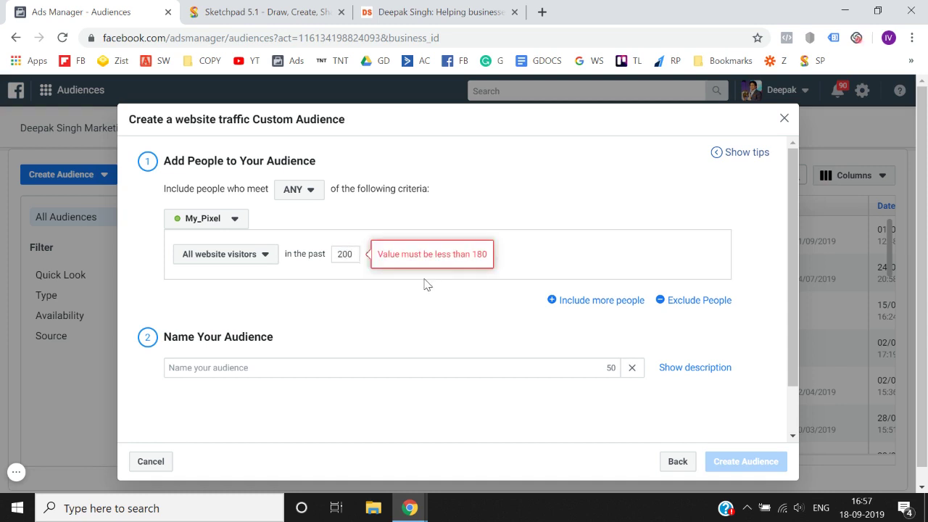
pyautogui.doubleClick(362, 261)
pyautogui.write('180')
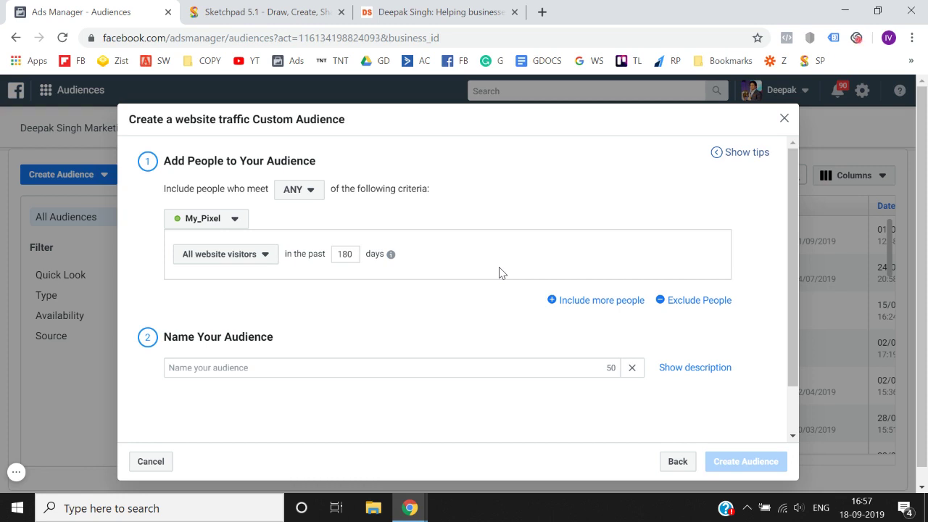
# Name the audience "All website Visitors", create it and close the confirmation dialog.
pyautogui.click(321, 366)
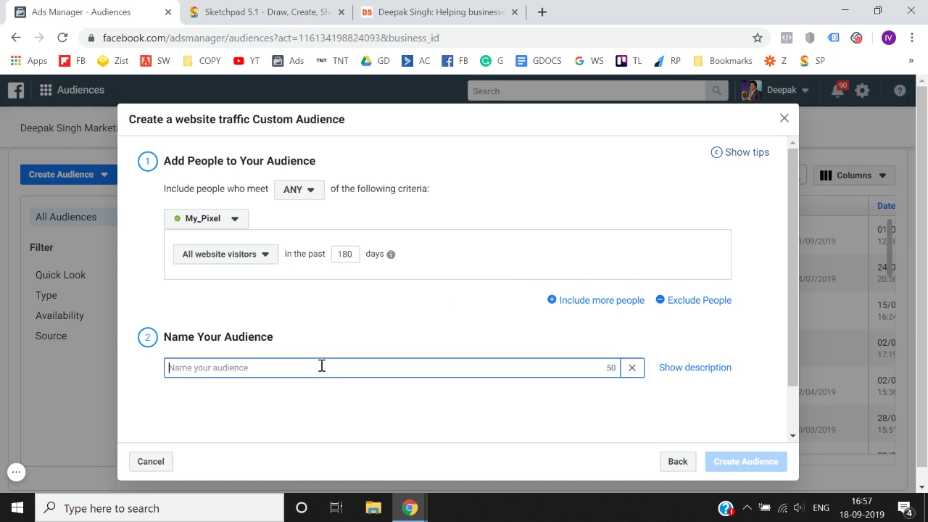
pyautogui.write('All webs')
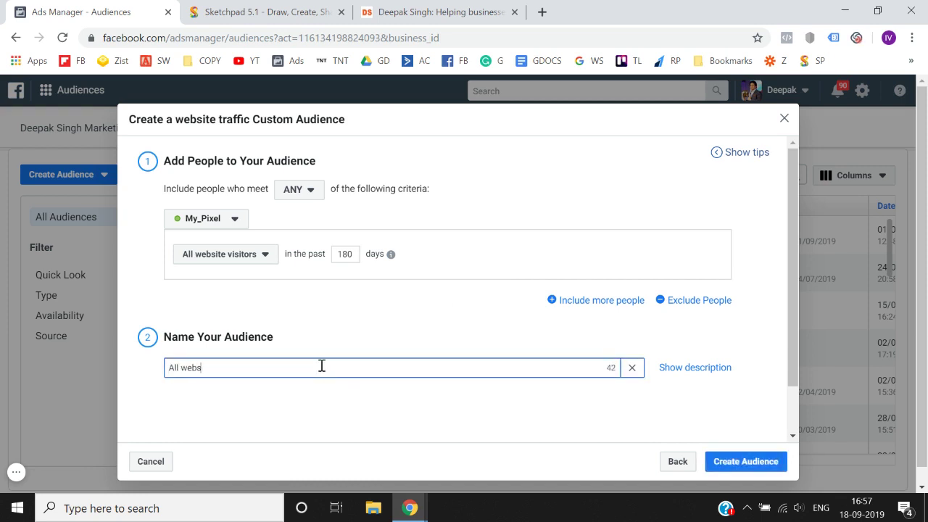
pyautogui.write('ite Visitors')
pyautogui.click(753, 467)
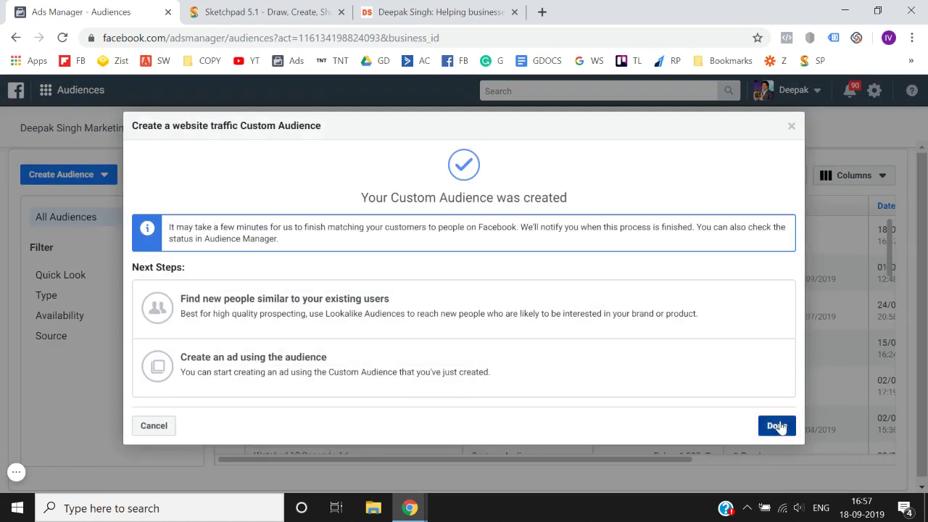
pyautogui.click(774, 425)
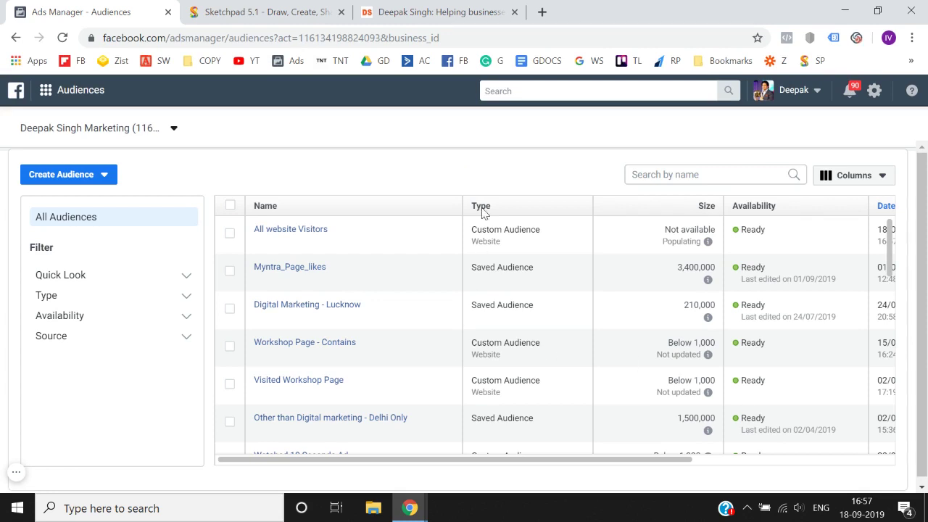
pyautogui.click(410, 6)
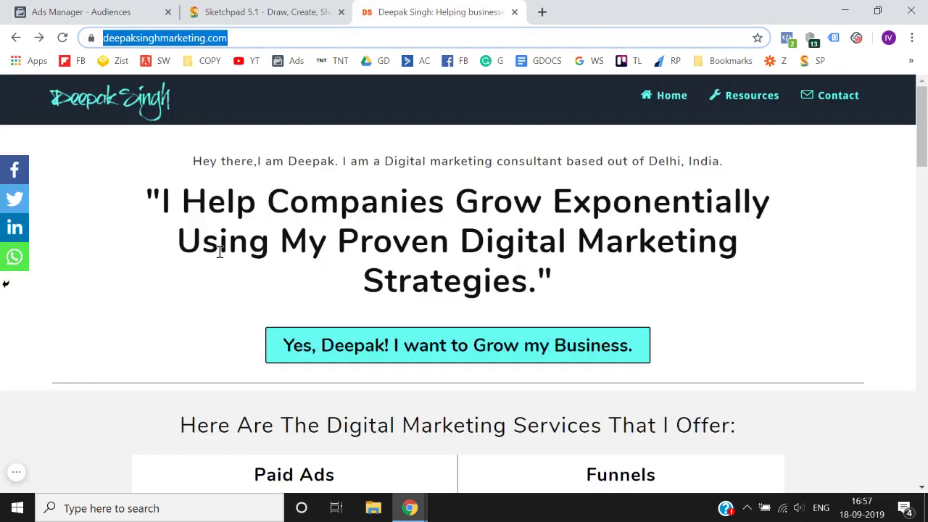
pyautogui.click(104, 7)
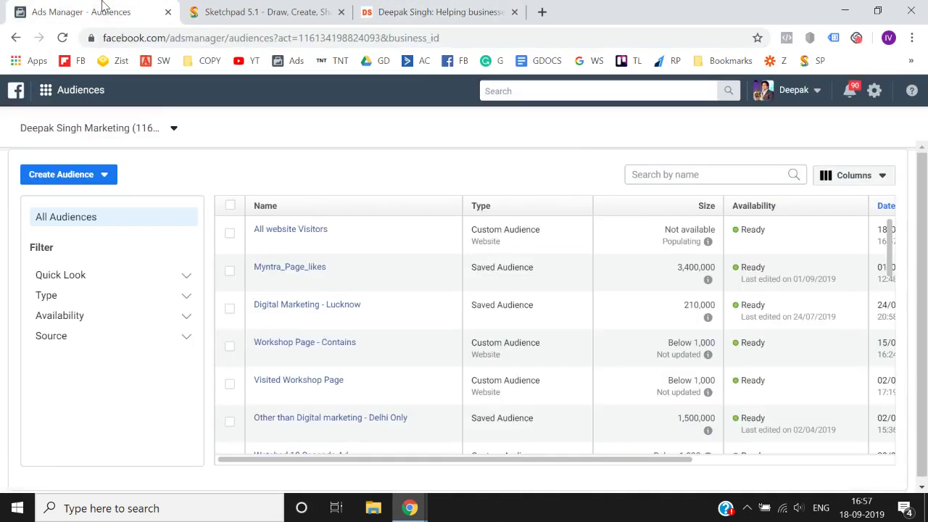
# Open the Contact page of deepaksinghmarketing.com in a new browser tab, compare it with the homepage and select its web address.
pyautogui.click(379, 7)
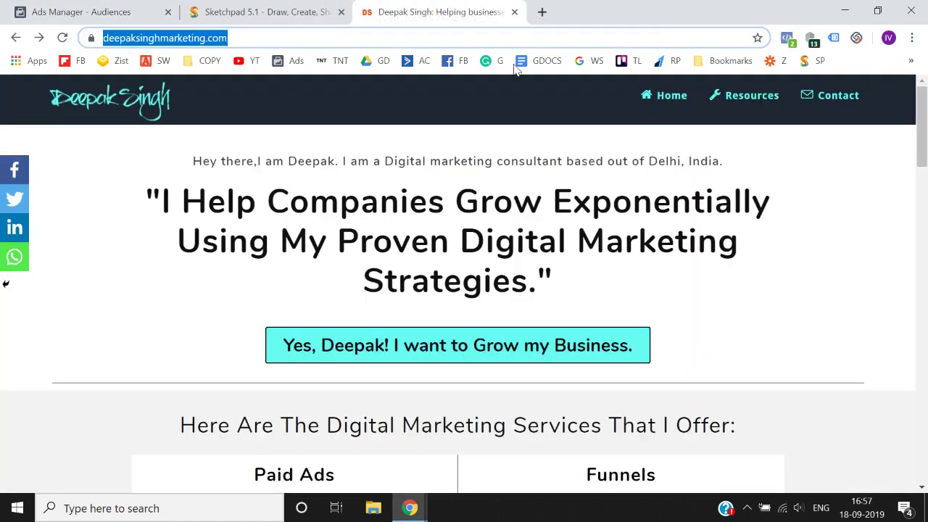
pyautogui.rightClick(828, 101)
pyautogui.click(829, 110)
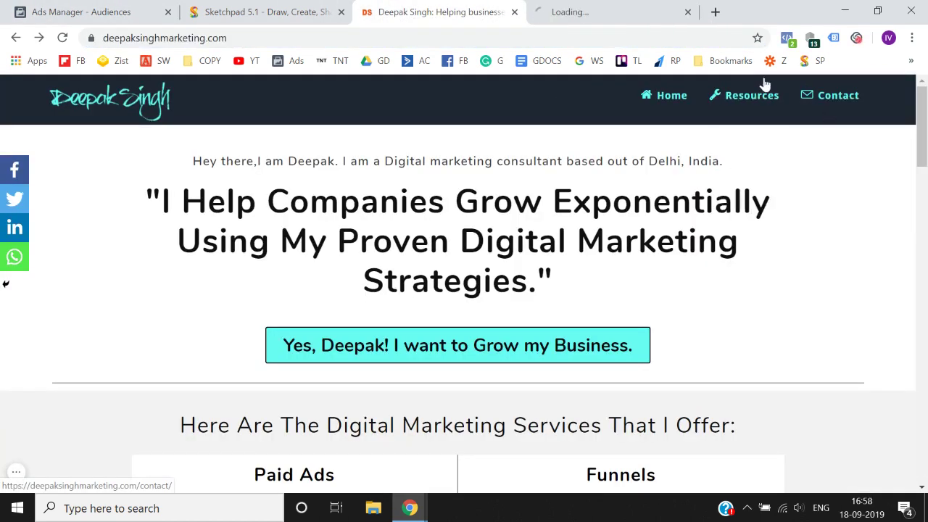
pyautogui.click(605, 9)
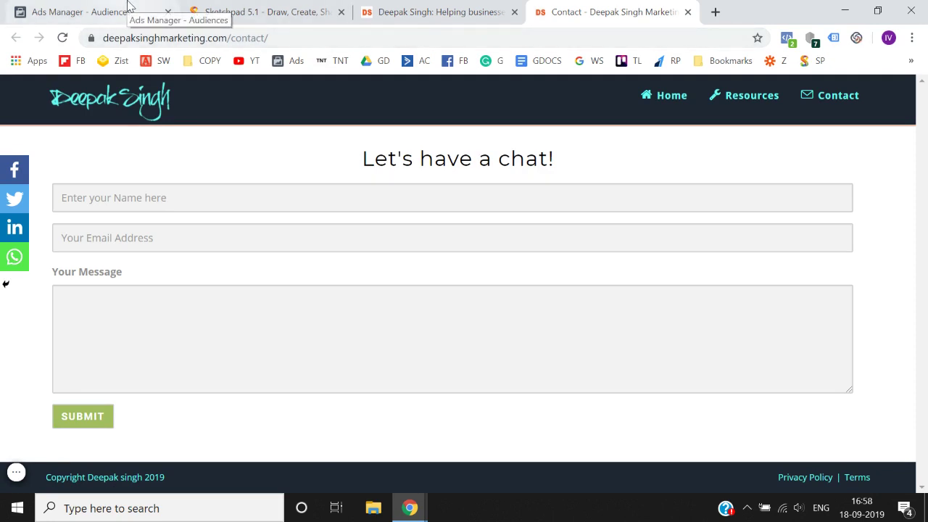
pyautogui.click(435, 12)
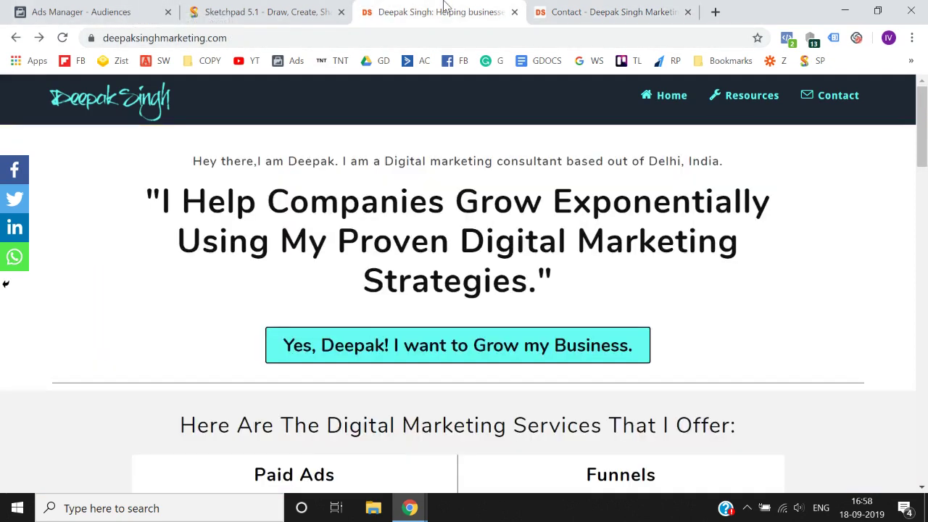
pyautogui.click(564, 9)
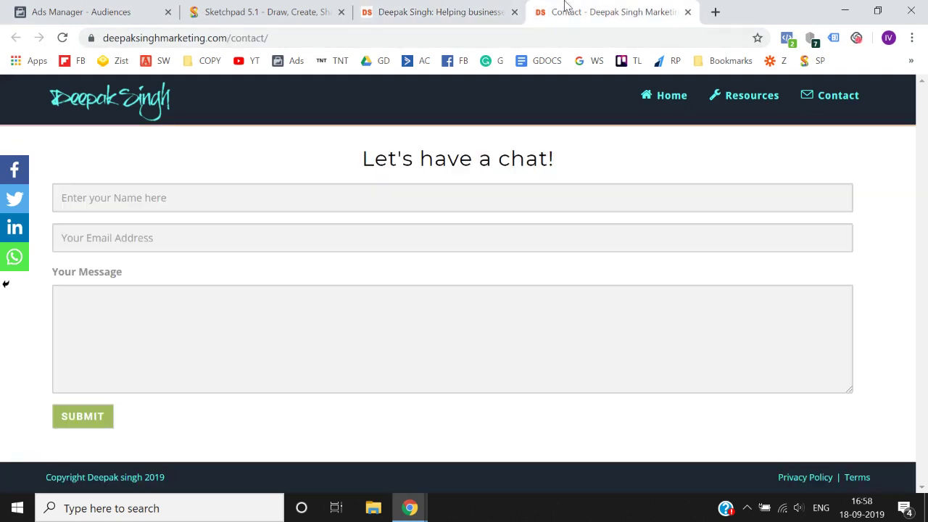
pyautogui.click(394, 35)
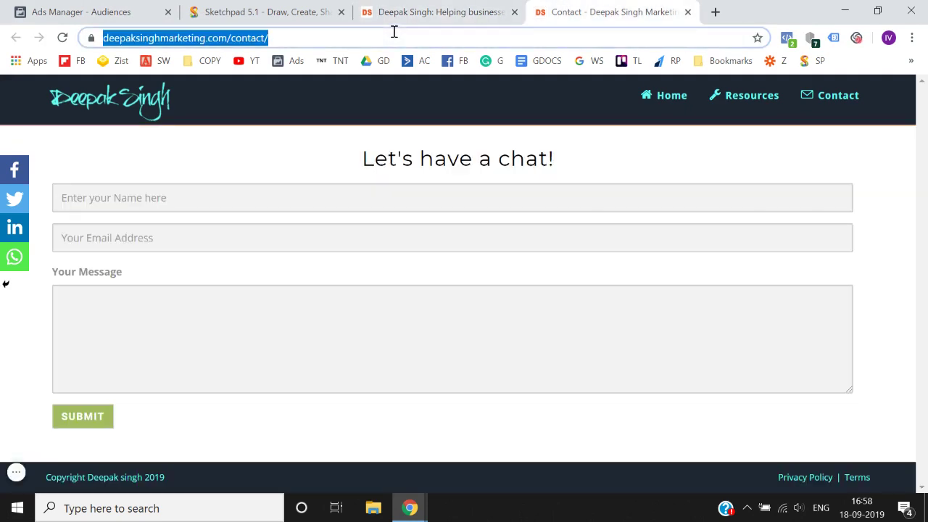
# In Ads Manager, start another website traffic Custom Audience including all website visitors in the past 180 days.
pyautogui.click(127, 6)
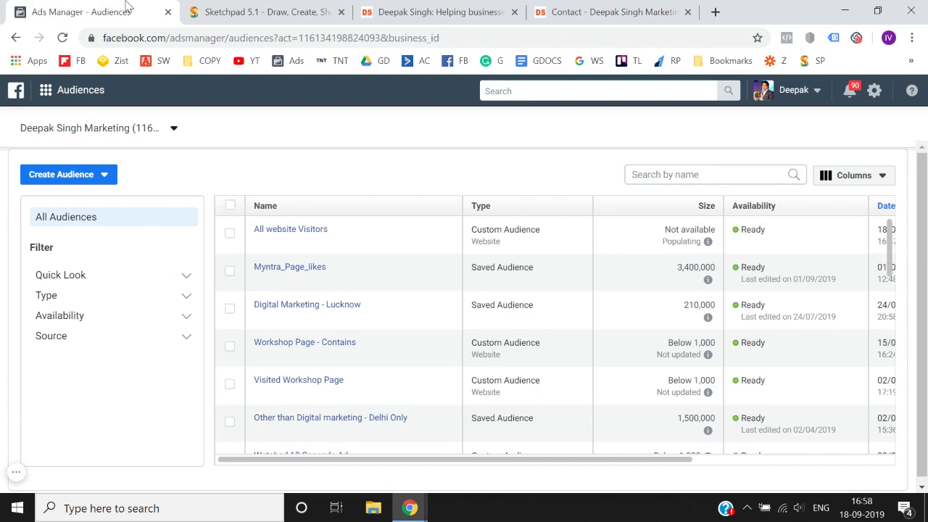
pyautogui.click(76, 181)
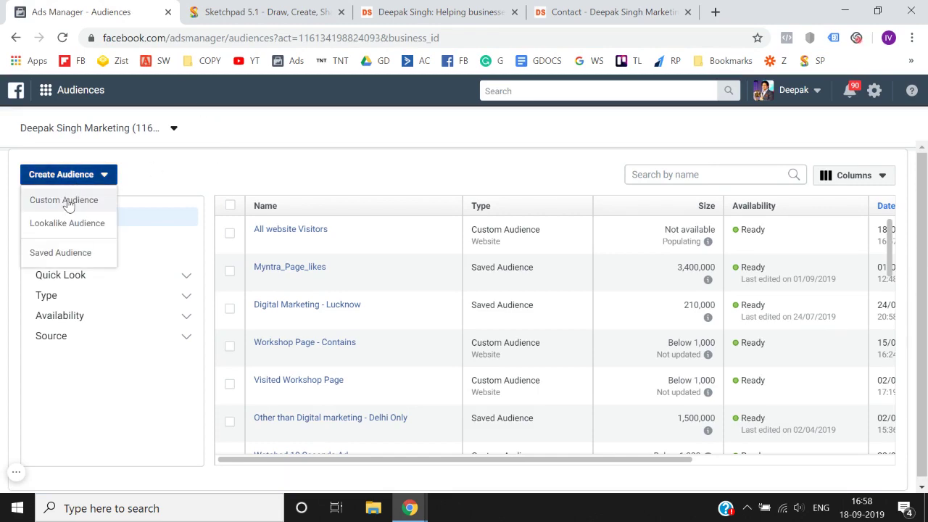
pyautogui.click(64, 200)
pyautogui.moveTo(186, 232); pyautogui.dragTo(206, 206)
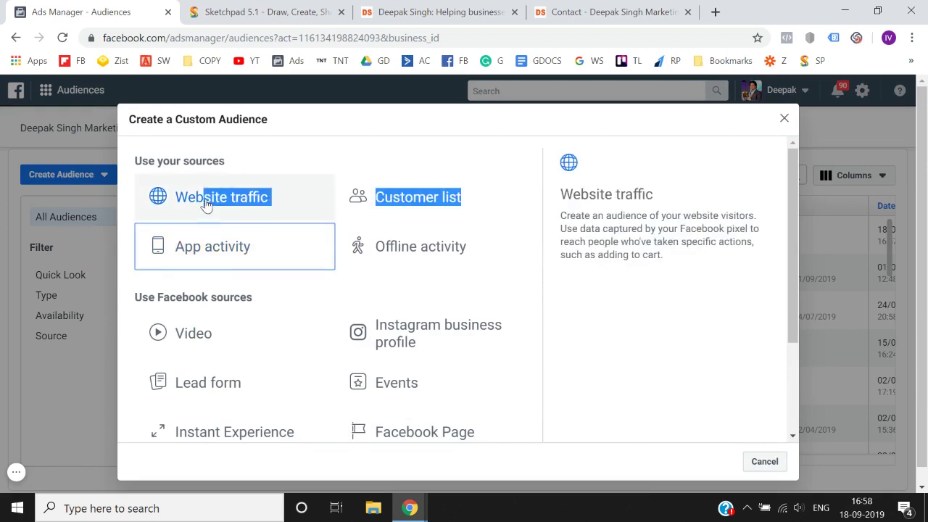
pyautogui.click(205, 198)
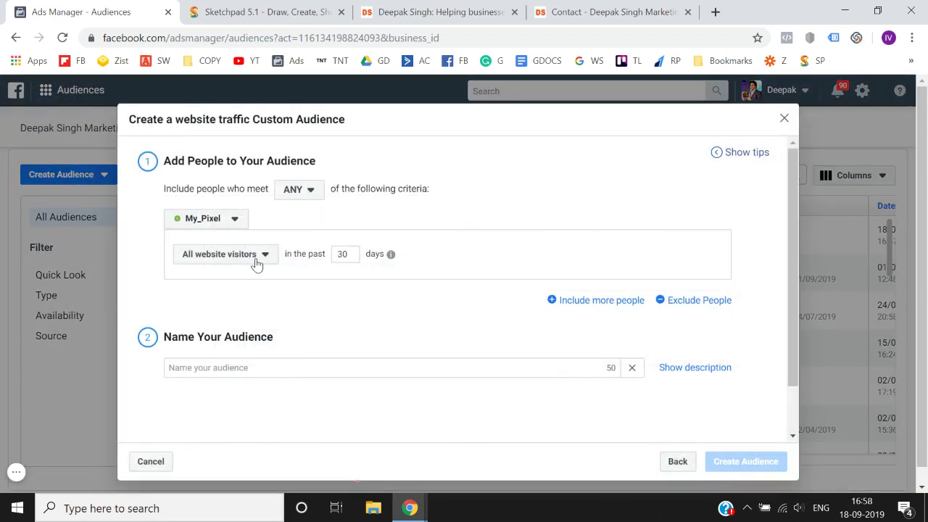
pyautogui.click(255, 263)
pyautogui.click(353, 258)
pyautogui.doubleClick(353, 257)
pyautogui.write('180')
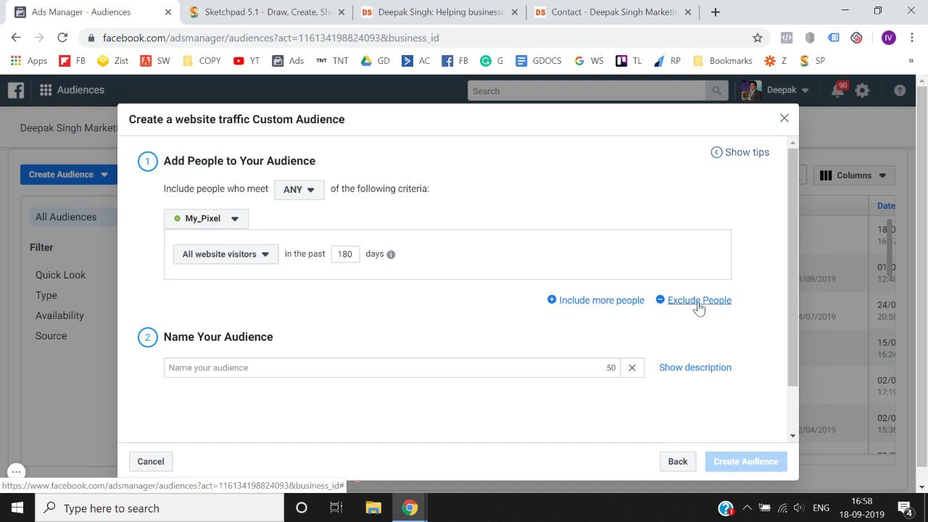
# Try adding a second inclusion rule to the audience, view its visitor criteria and remove the rule.
pyautogui.click(598, 307)
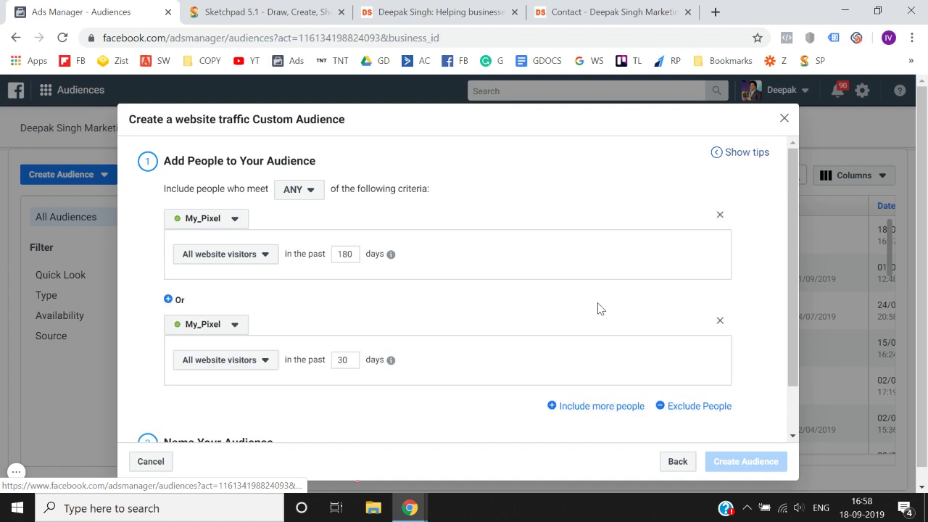
pyautogui.scroll(-1, 303, 304)
pyautogui.click(247, 312)
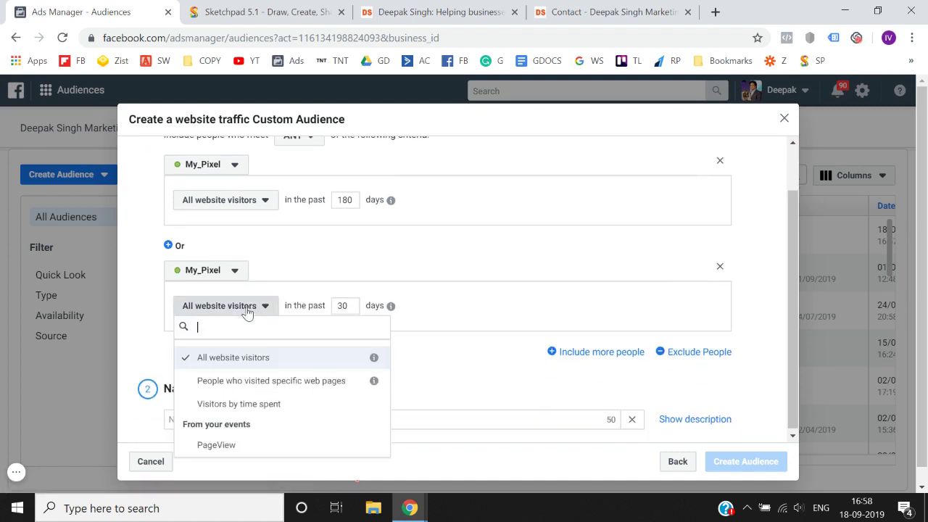
pyautogui.click(424, 263)
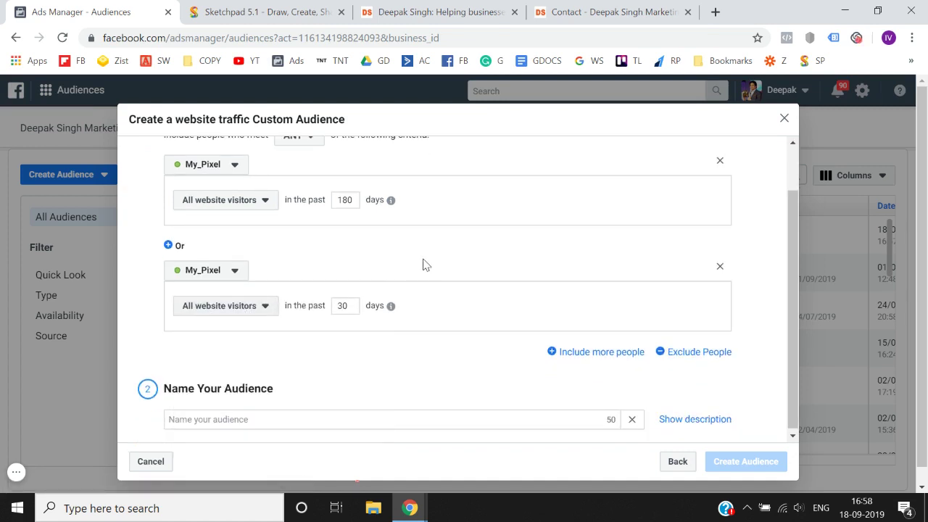
pyautogui.scroll(1, 425, 264)
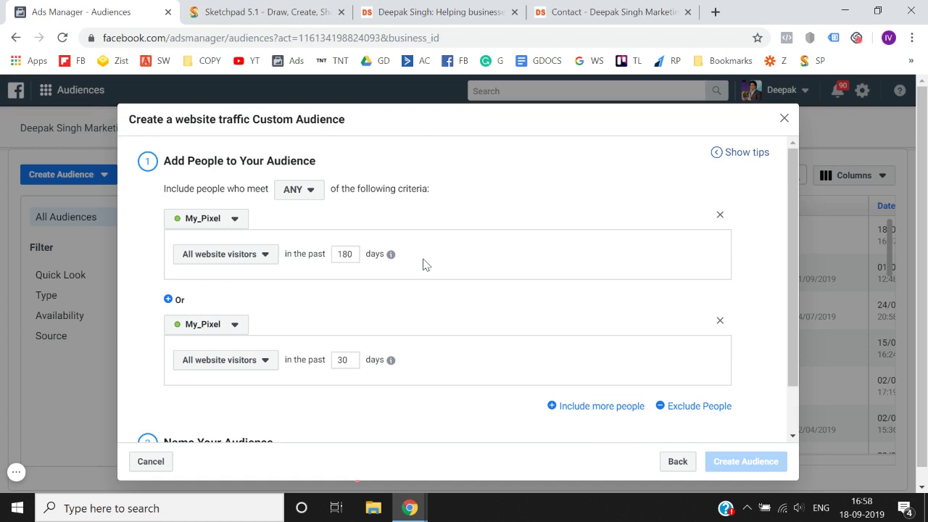
pyautogui.click(719, 320)
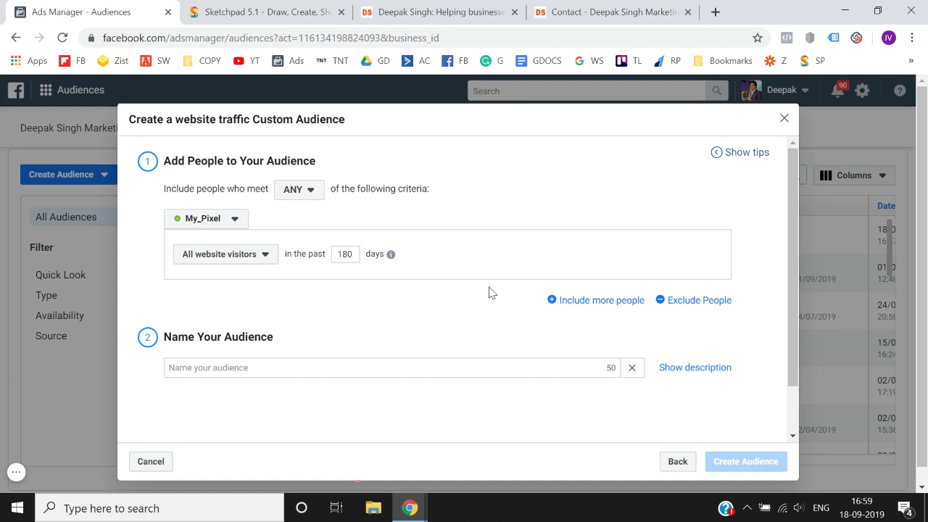
# Switch to the website's Contact page and examine its full web address.
pyautogui.click(578, 11)
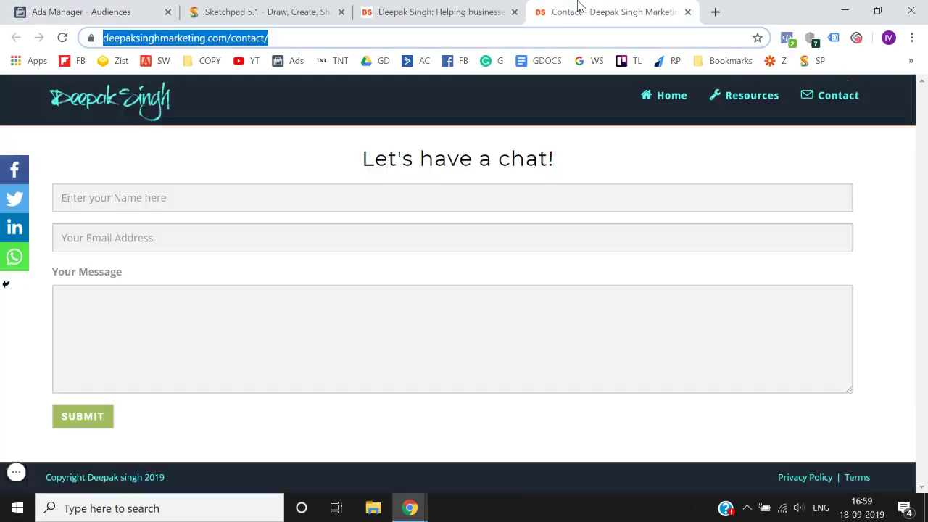
pyautogui.click(337, 32)
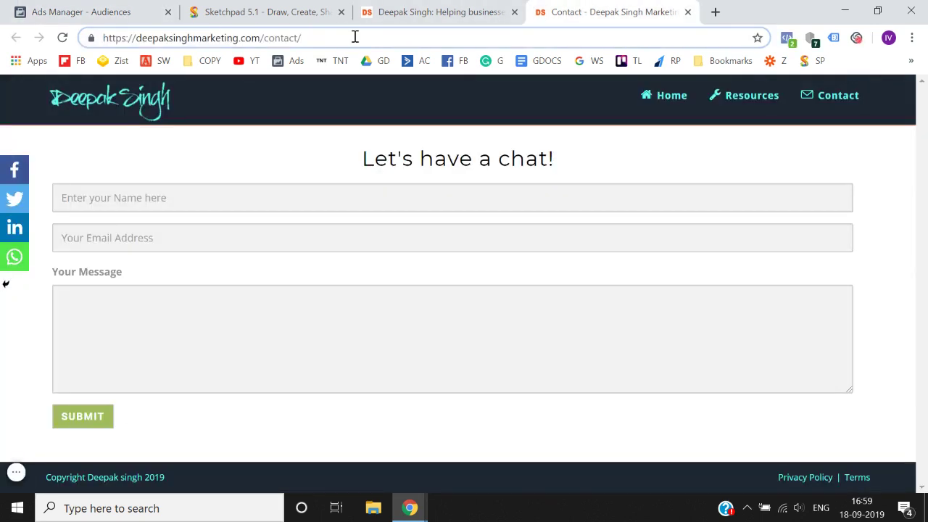
pyautogui.moveTo(355, 36); pyautogui.dragTo(63, 39)
pyautogui.click(61, 140)
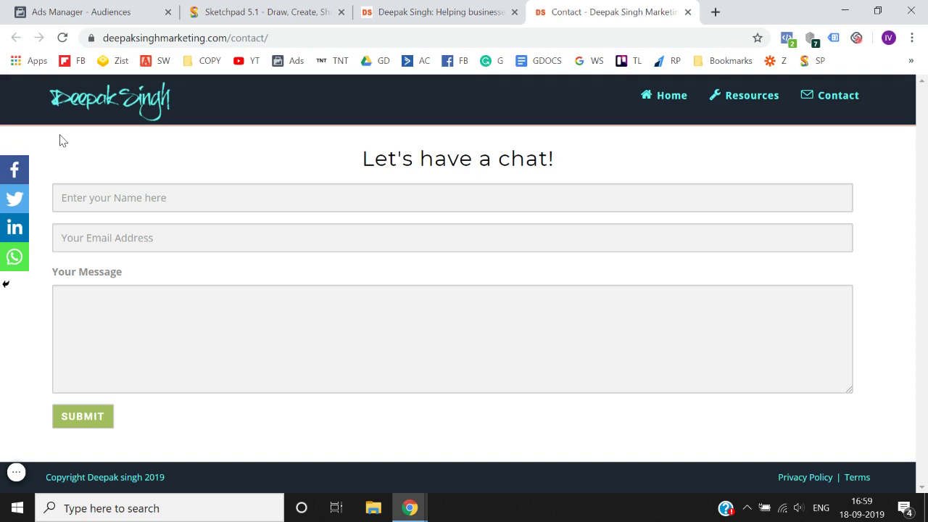
# Return to Ads Manager and add an exclusion rule to the audience of all website visitors.
pyautogui.click(87, 9)
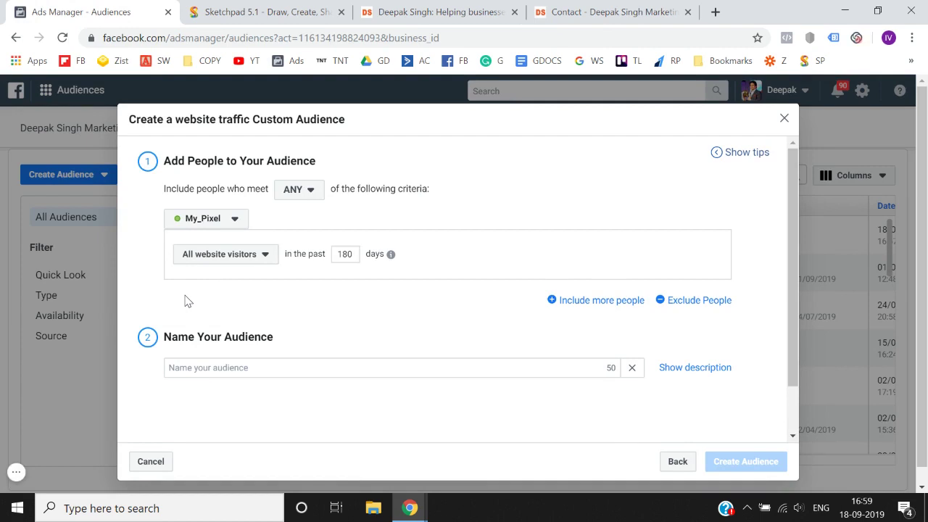
pyautogui.scroll(-2, 186, 301)
pyautogui.click(694, 245)
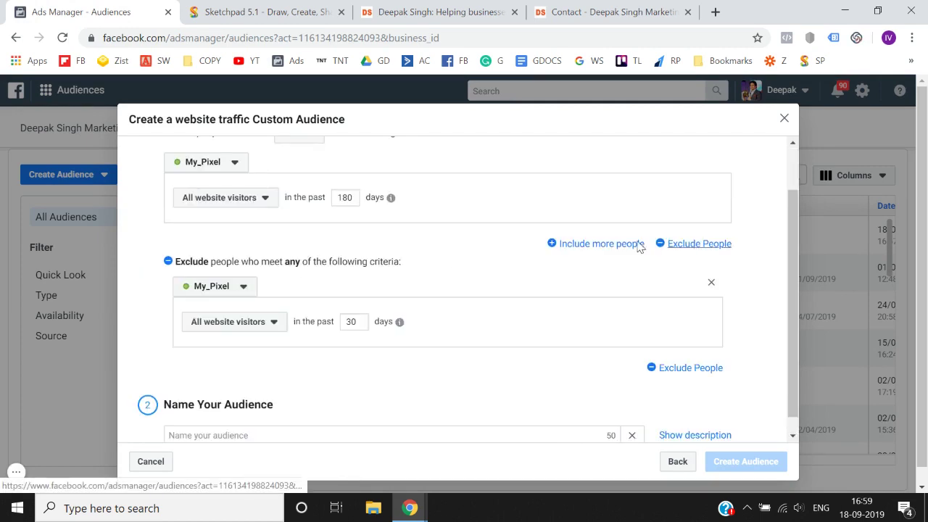
pyautogui.scroll(-1, 392, 249)
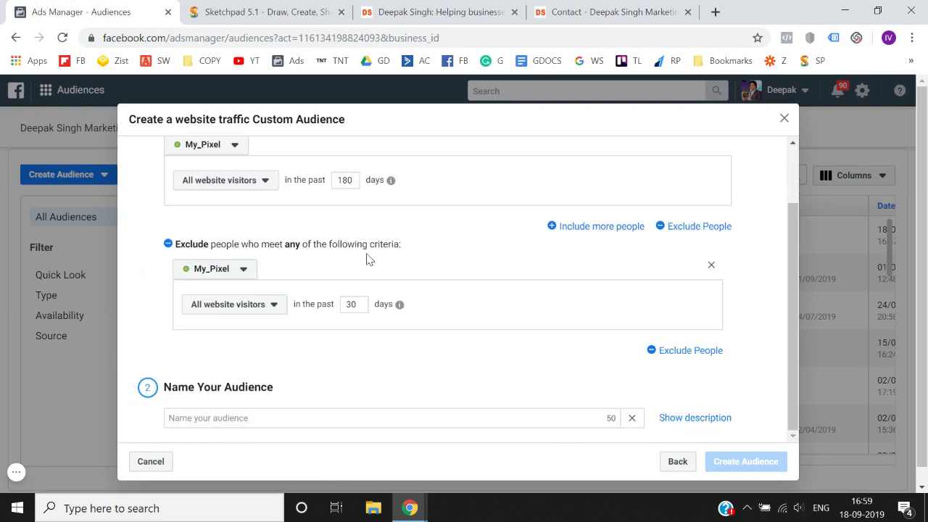
# Set the exclusion criterion to people who visited specific web pages.
pyautogui.click(263, 305)
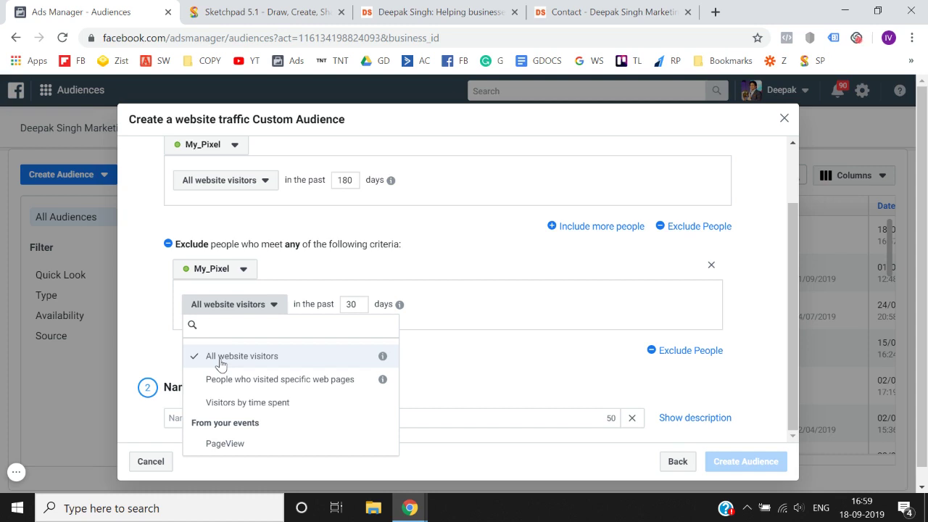
pyautogui.scroll(1, 459, 249)
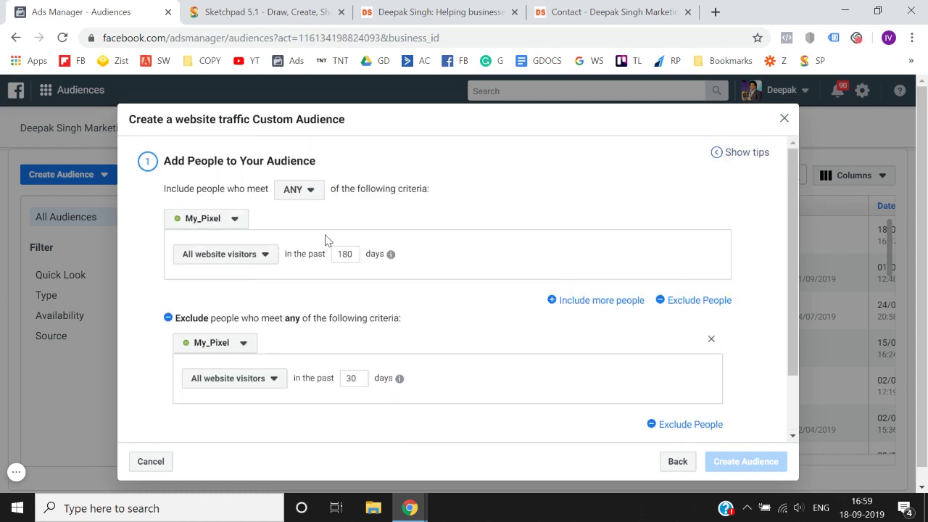
pyautogui.scroll(-1, 451, 252)
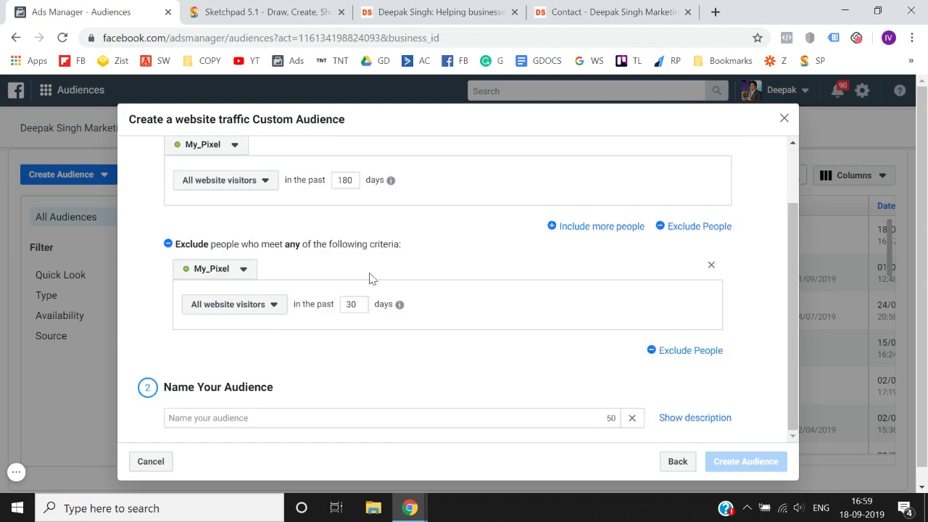
pyautogui.click(261, 310)
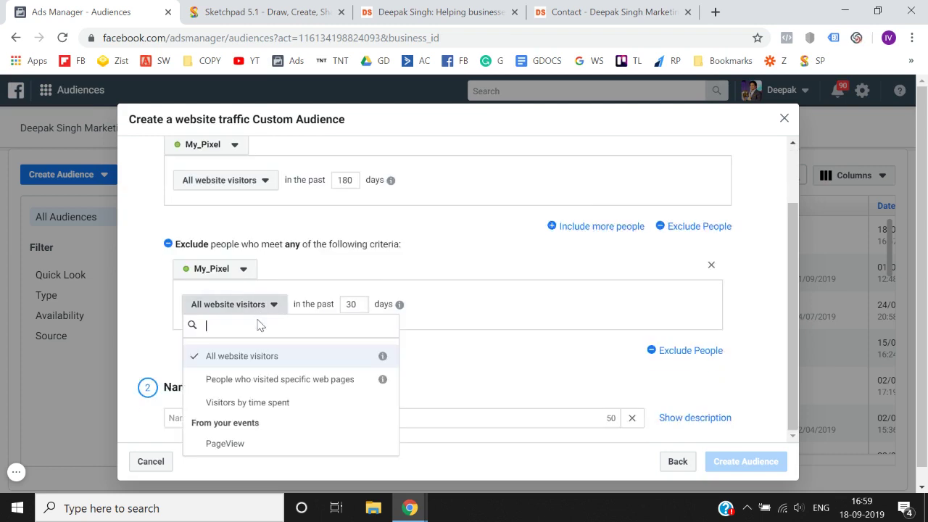
pyautogui.click(242, 381)
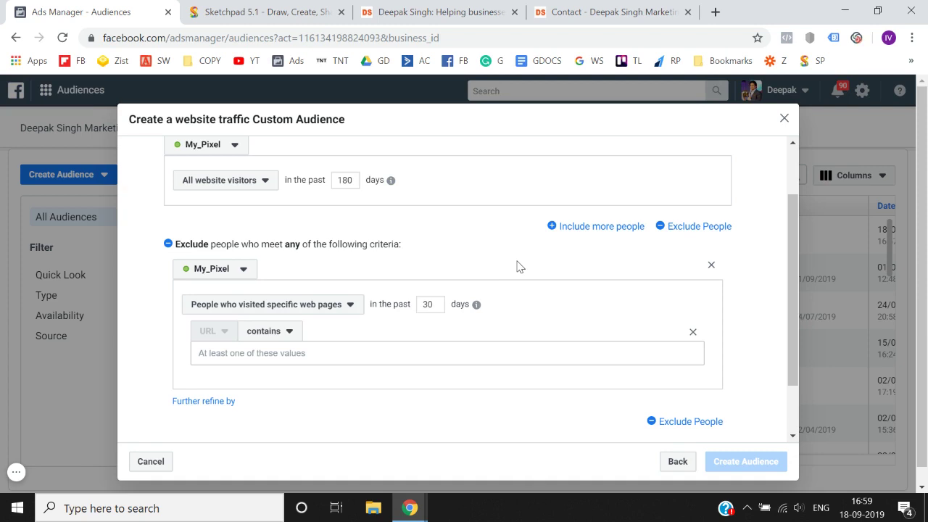
# Set the exclusion criterion to visitors by time spent and review the other available criteria.
pyautogui.click(325, 310)
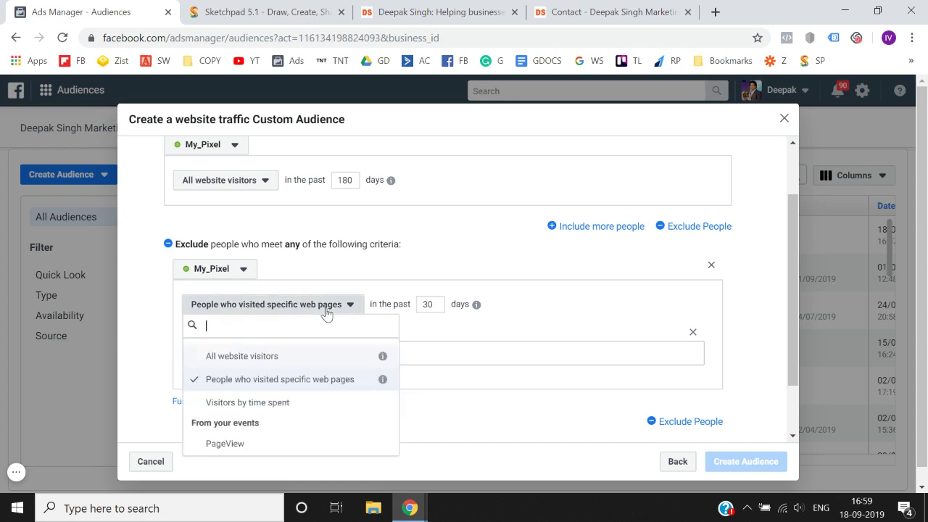
pyautogui.click(262, 403)
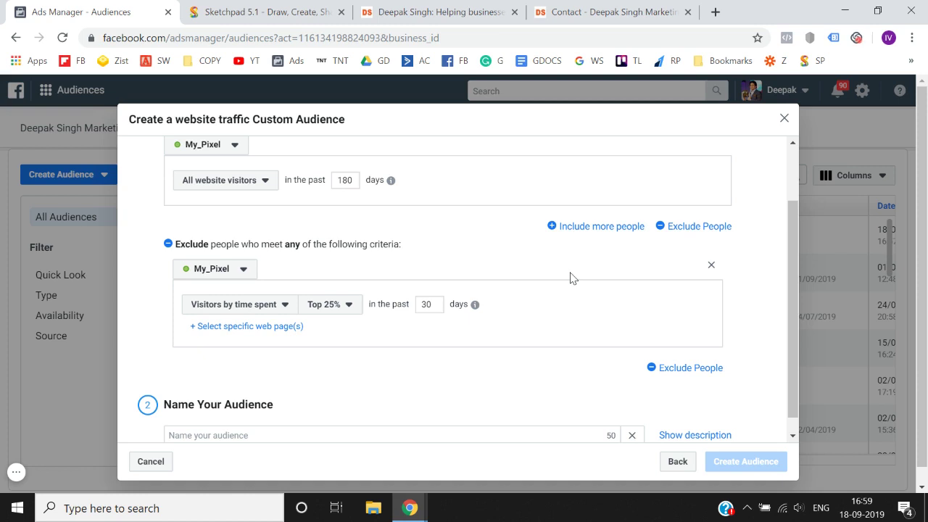
pyautogui.click(235, 307)
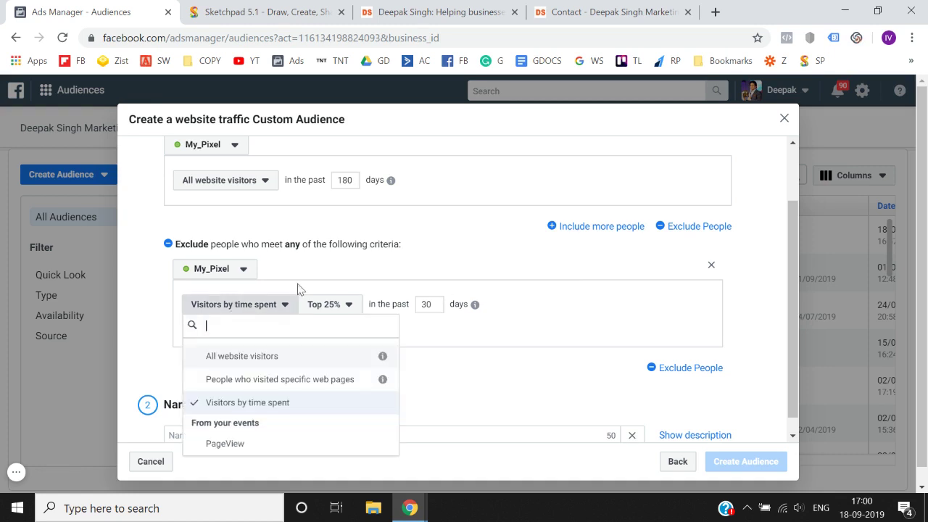
pyautogui.click(372, 271)
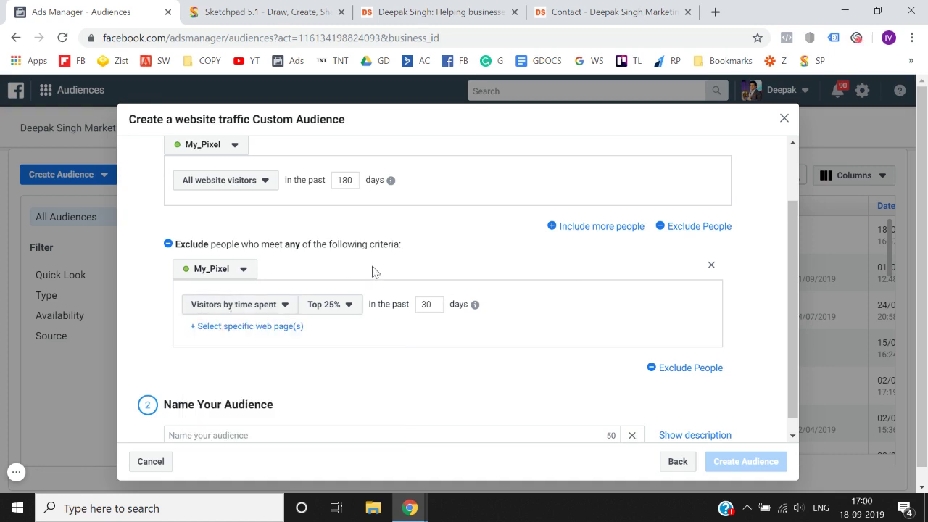
pyautogui.click(255, 306)
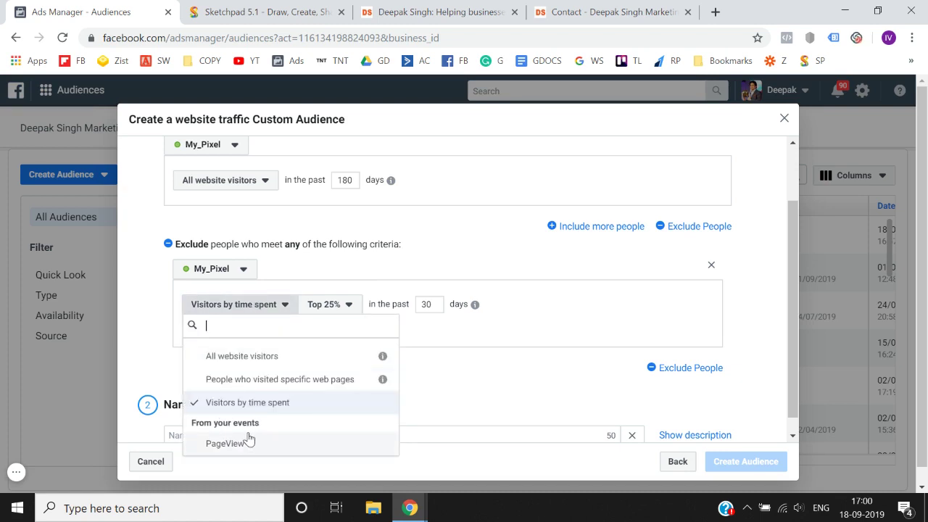
pyautogui.click(555, 301)
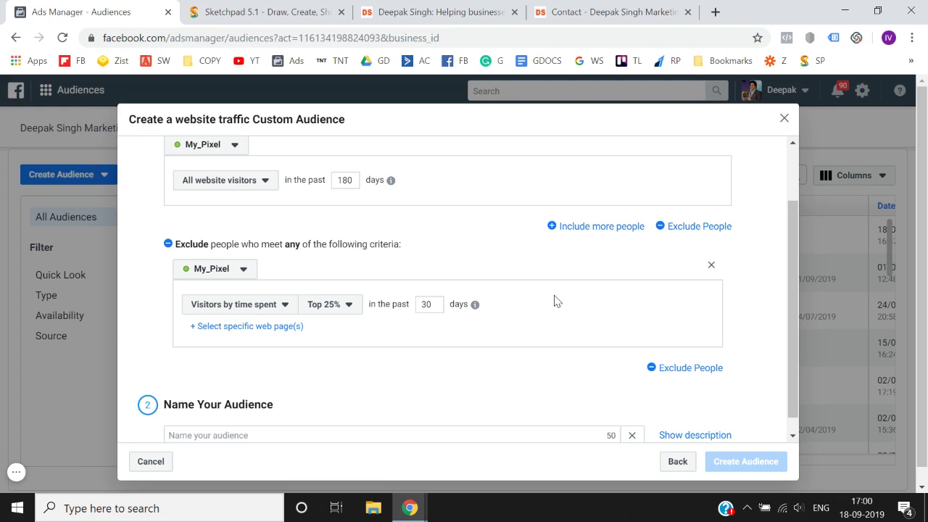
# Select the web address of the website's Contact page and return to the audience setup in Ads Manager.
pyautogui.click(602, 10)
pyautogui.click(384, 35)
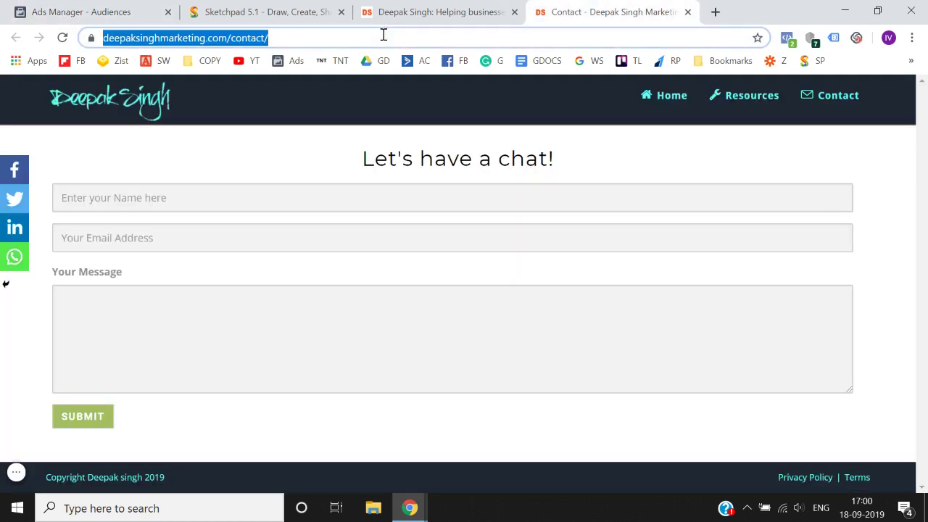
pyautogui.click(87, 9)
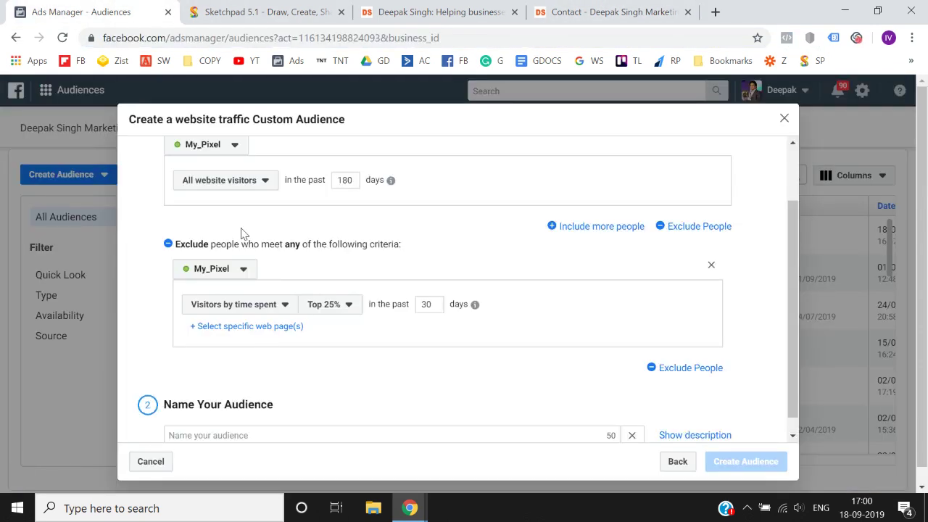
# Set the exclusion criterion to people who visited specific web pages, with the URL condition set to contains.
pyautogui.scroll(-1, 241, 227)
pyautogui.click(247, 290)
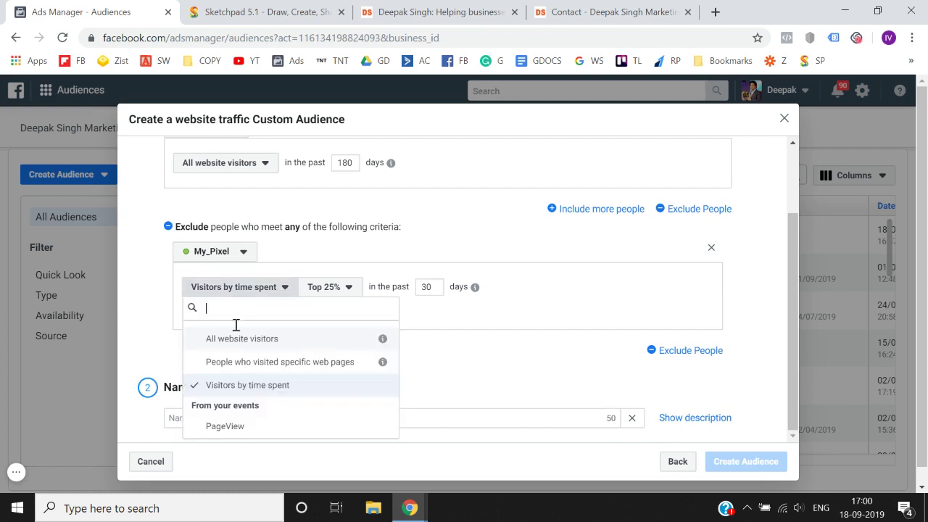
pyautogui.click(270, 364)
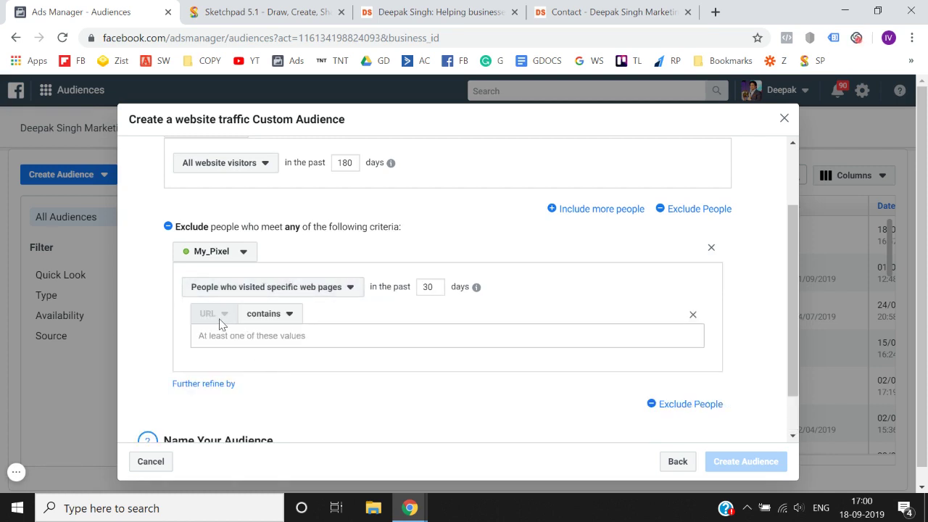
pyautogui.click(280, 314)
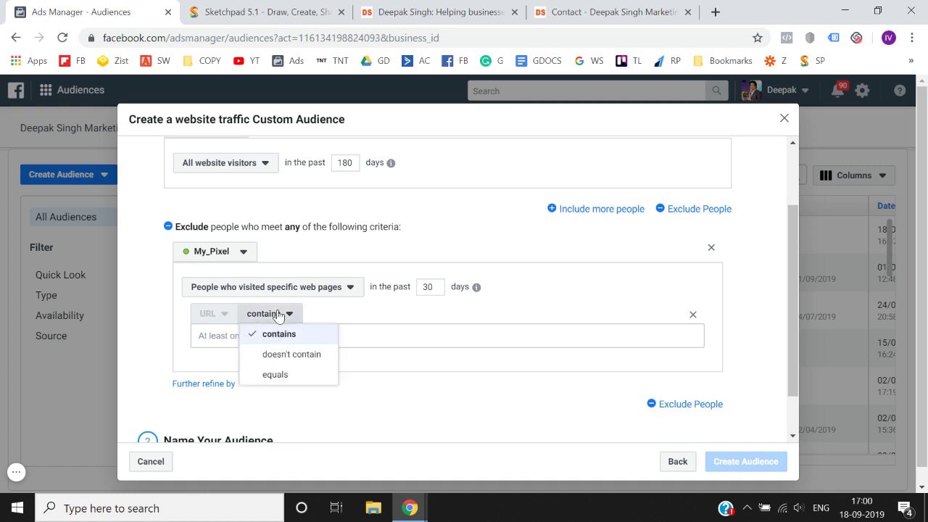
pyautogui.click(289, 341)
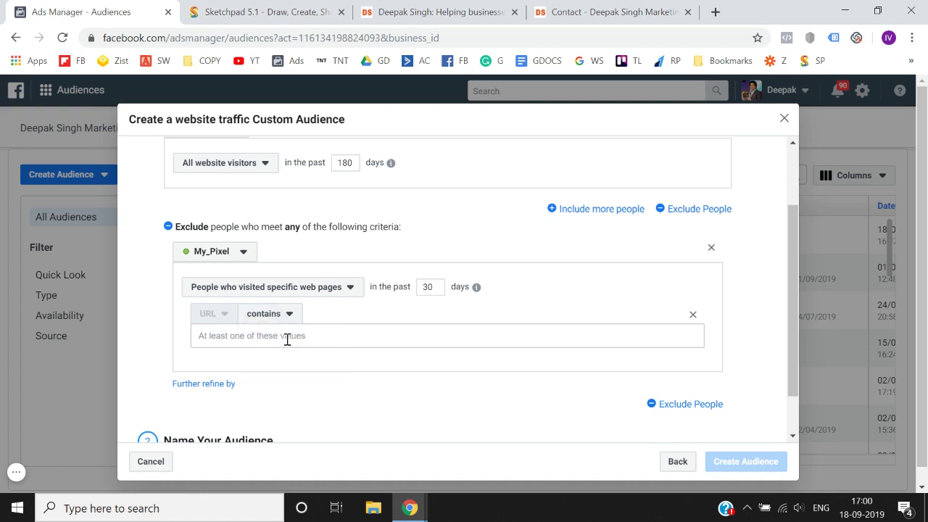
# Copy the /contact/ part of the Contact page's address and add it as the URL value of the exclusion.
pyautogui.click(573, 9)
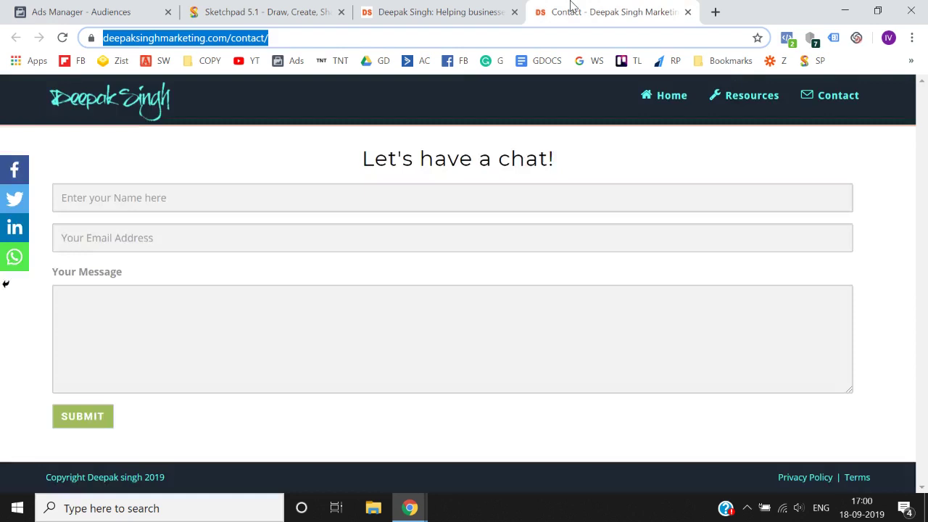
pyautogui.click(346, 39)
pyautogui.moveTo(345, 40); pyautogui.dragTo(263, 43)
pyautogui.hotkey('ctrl', 'c')
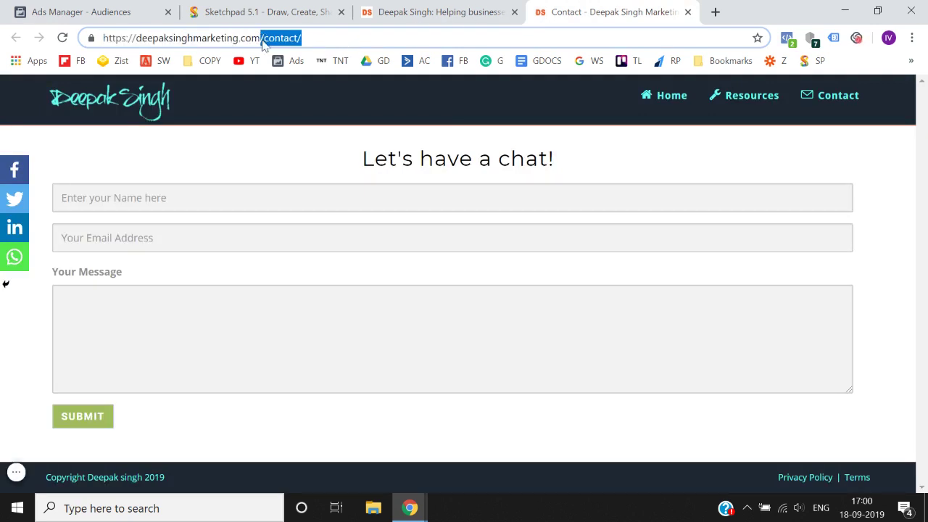
pyautogui.click(72, 10)
pyautogui.hotkey('ctrl', 'v')
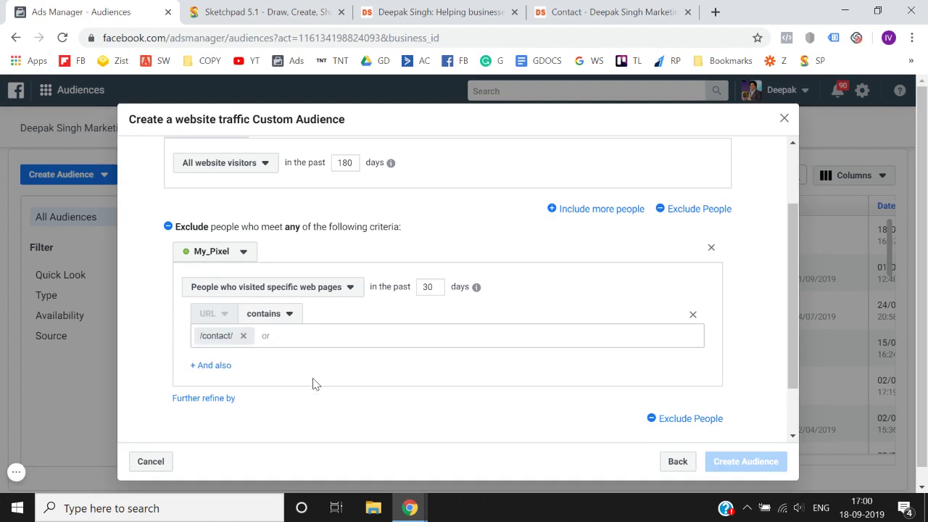
pyautogui.click(586, 10)
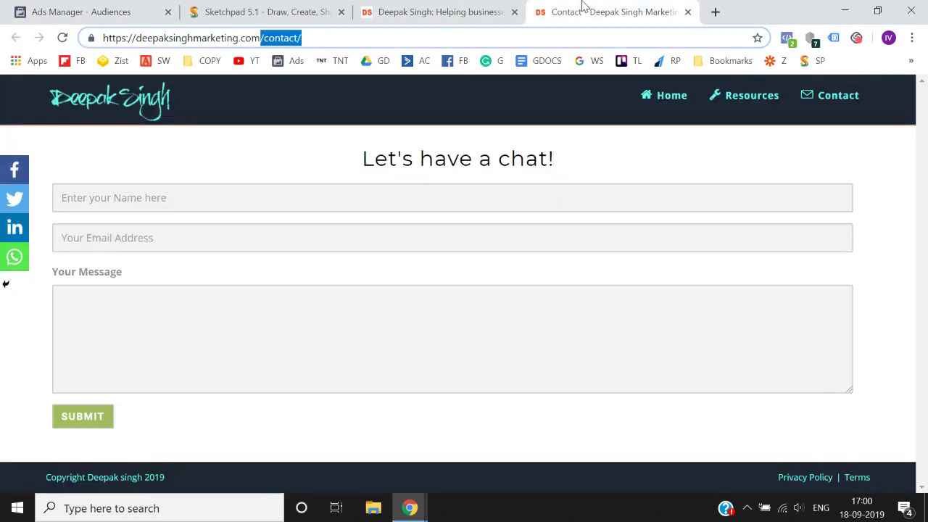
pyautogui.click(365, 39)
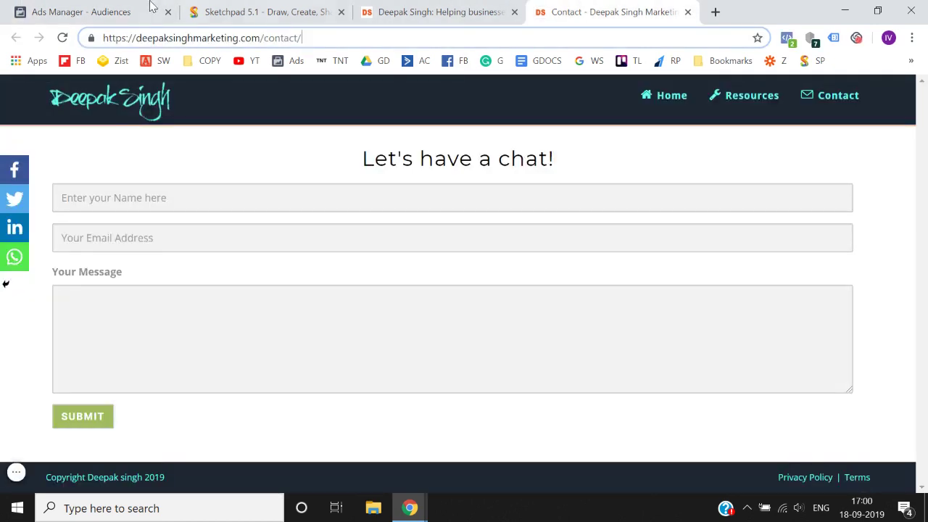
pyautogui.click(100, 9)
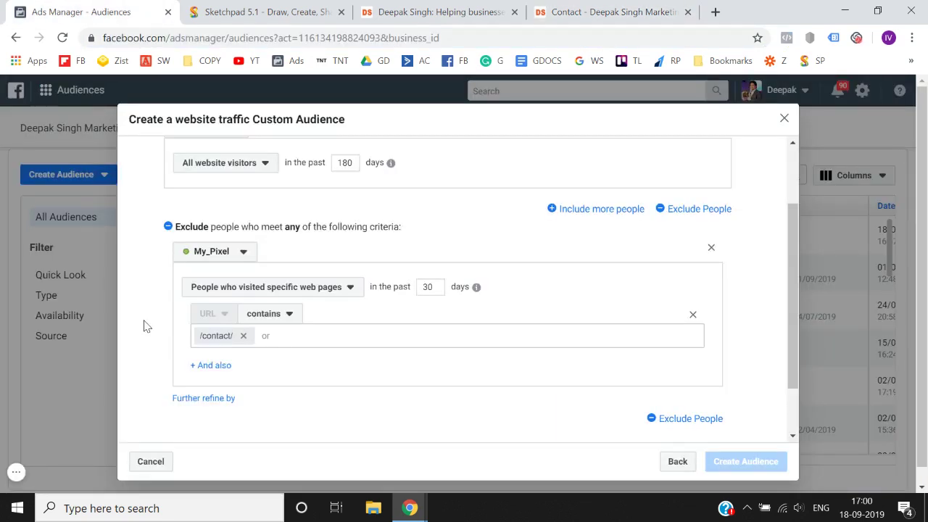
# Exclude people whose visited URL equals the Contact page's full web address, in the past 180 days.
pyautogui.click(243, 336)
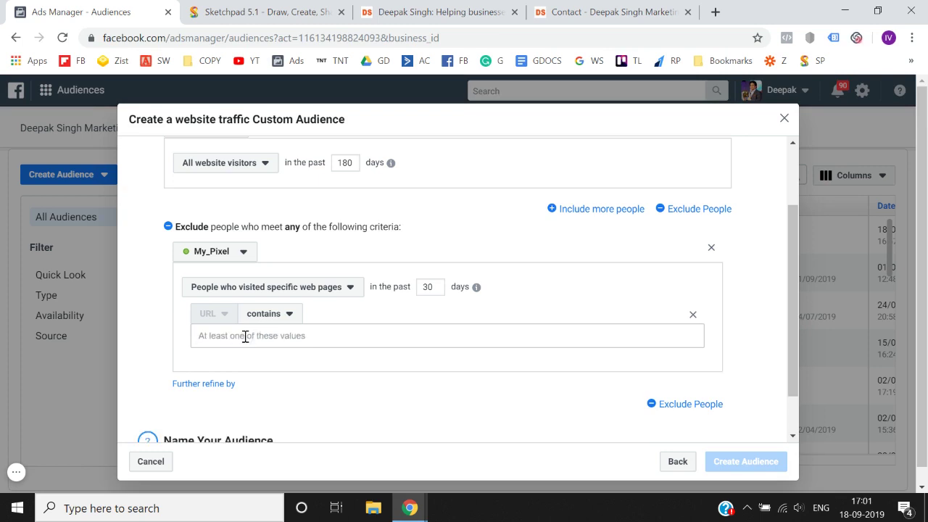
pyautogui.click(258, 314)
pyautogui.click(274, 376)
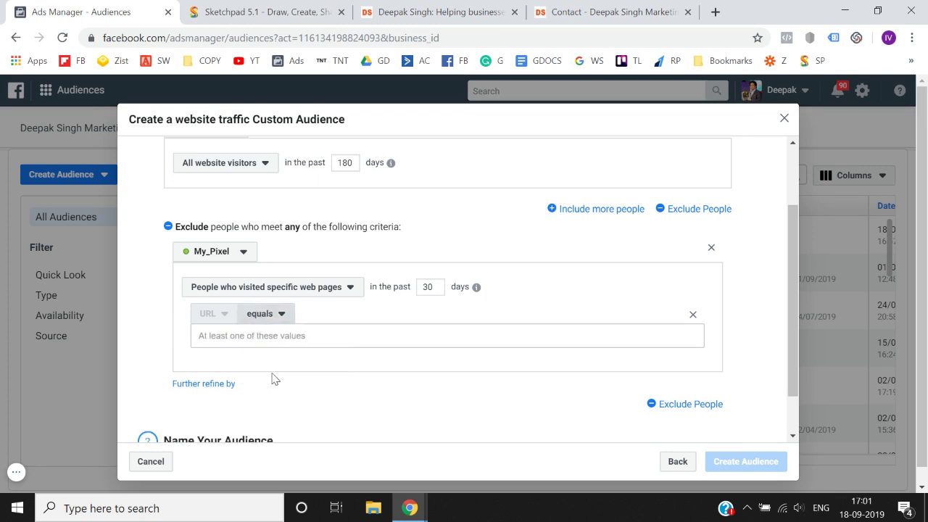
pyautogui.click(589, 11)
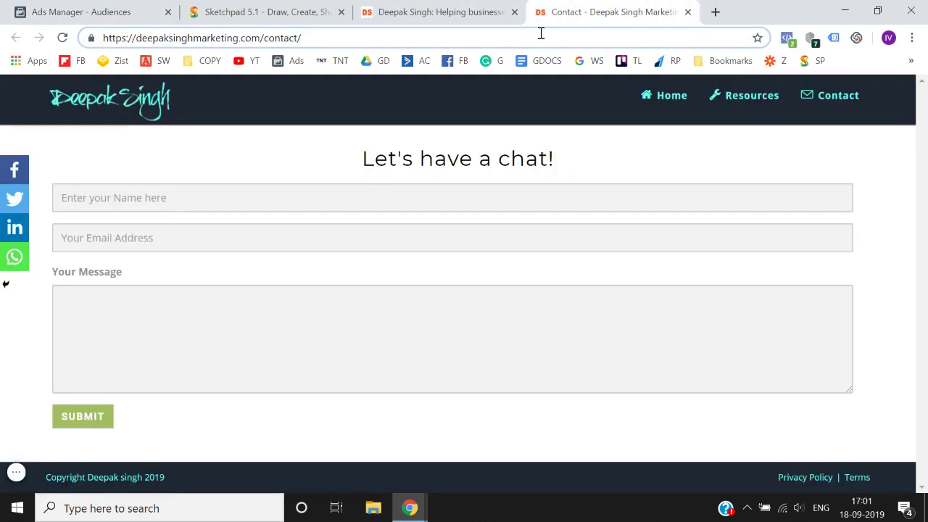
pyautogui.click(540, 32)
pyautogui.hotkey('ctrl', 'c')
pyautogui.click(64, 11)
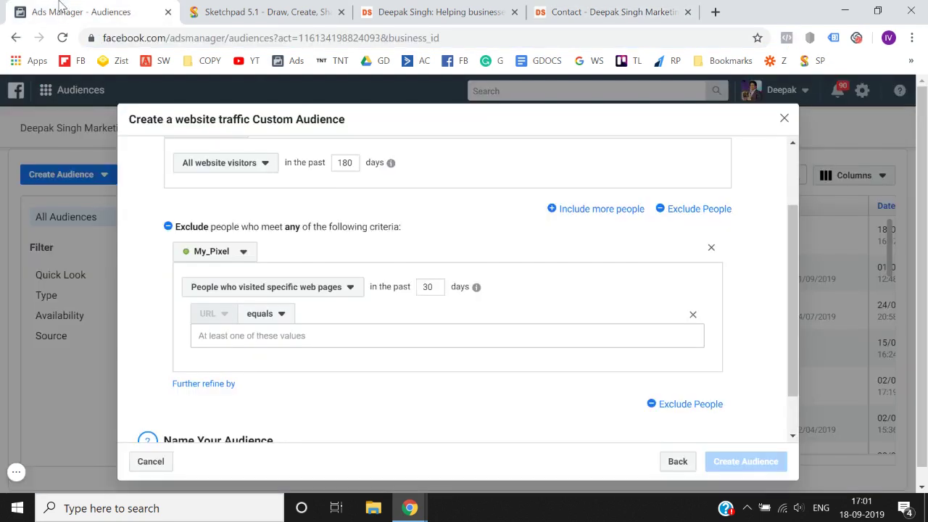
pyautogui.click(268, 338)
pyautogui.hotkey('ctrl', 'v')
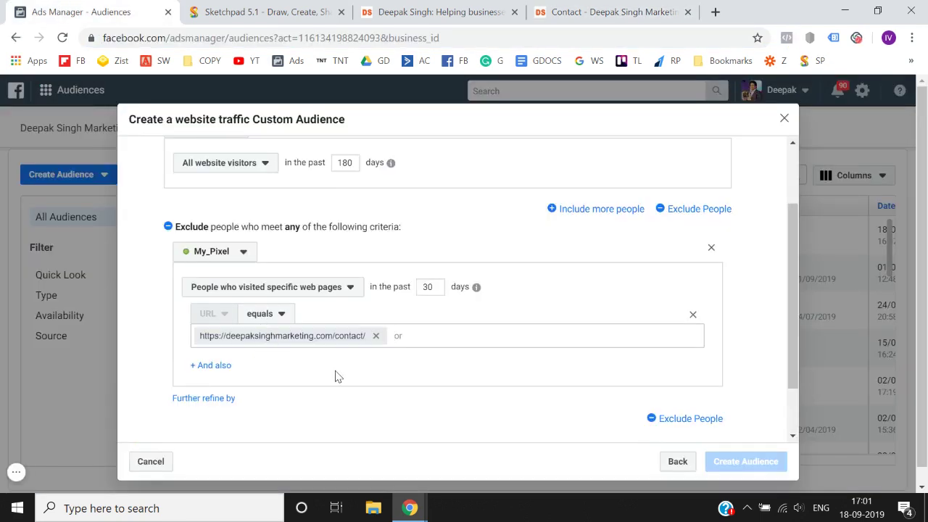
pyautogui.doubleClick(435, 287)
pyautogui.write('18')
# Replace the exclusion's URL condition with one that doesn't contain /contact/, copied from the Contact page's address.
pyautogui.click(376, 336)
pyautogui.click(256, 314)
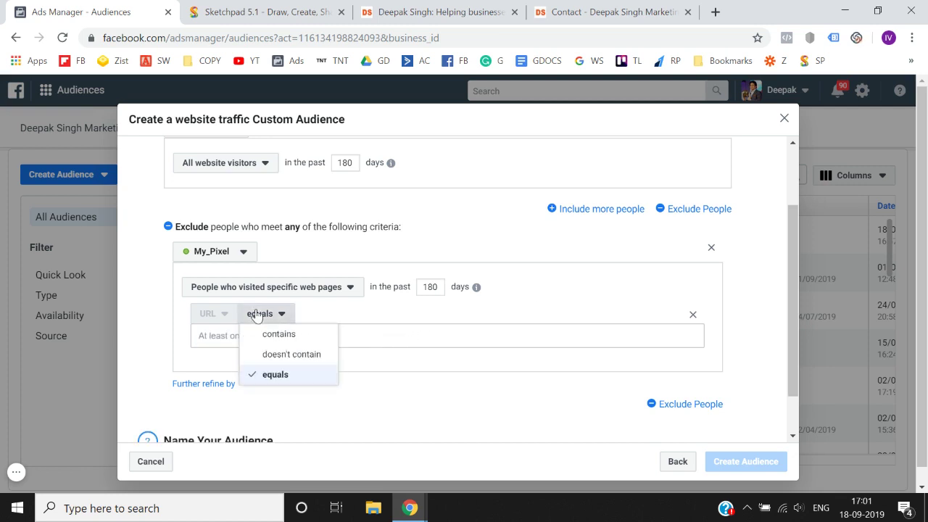
pyautogui.click(265, 356)
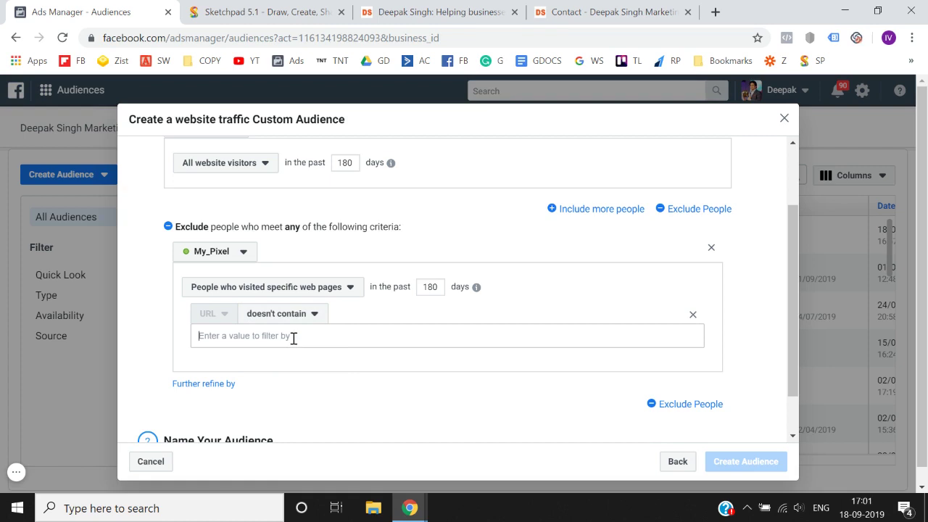
pyautogui.click(586, 8)
pyautogui.click(404, 45)
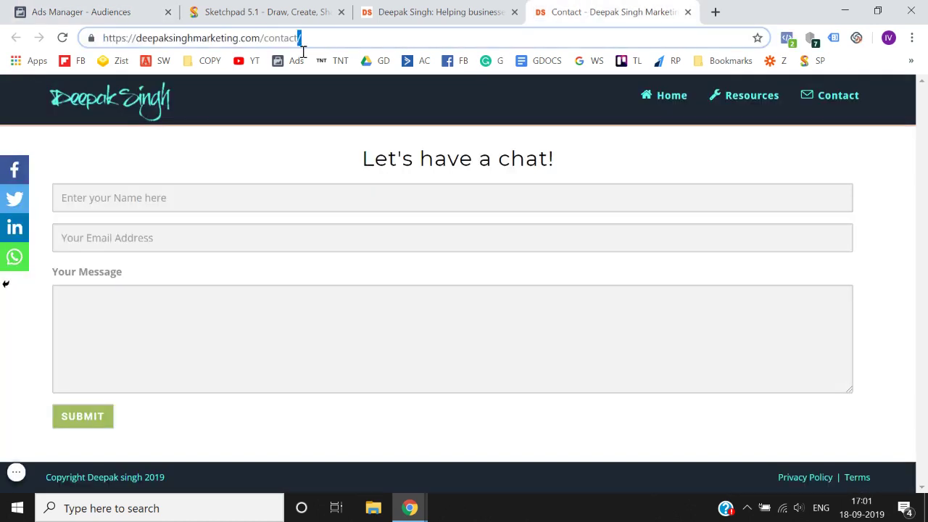
pyautogui.moveTo(300, 42); pyautogui.dragTo(261, 45)
pyautogui.hotkey('ctrl', 'c')
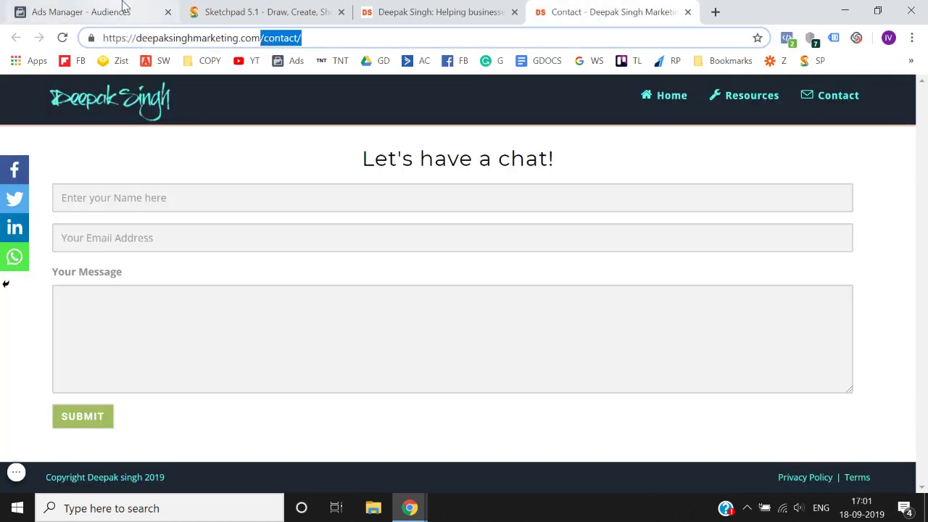
pyautogui.click(123, 8)
pyautogui.click(268, 336)
pyautogui.hotkey('ctrl', 'v')
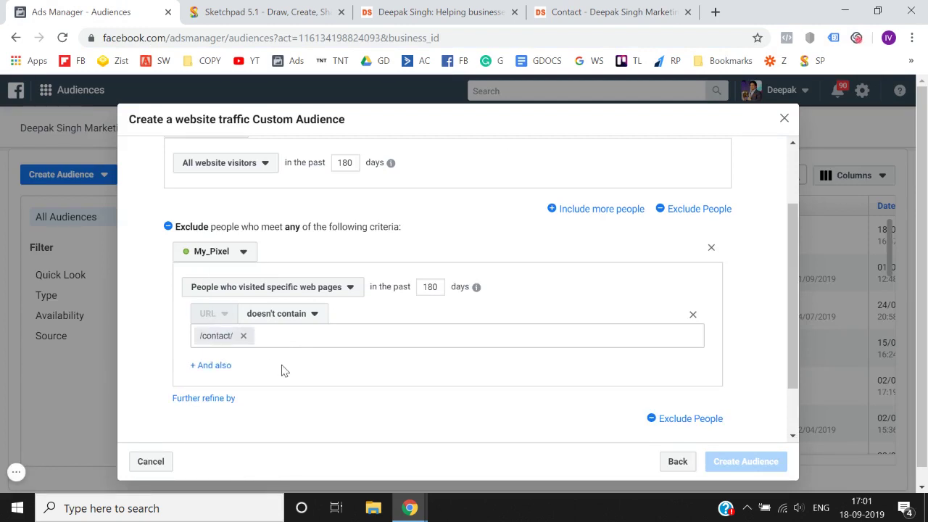
# Change the exclusion's URL condition to equals and replace its value with the Contact page's full web address.
pyautogui.click(569, 14)
pyautogui.click(559, 31)
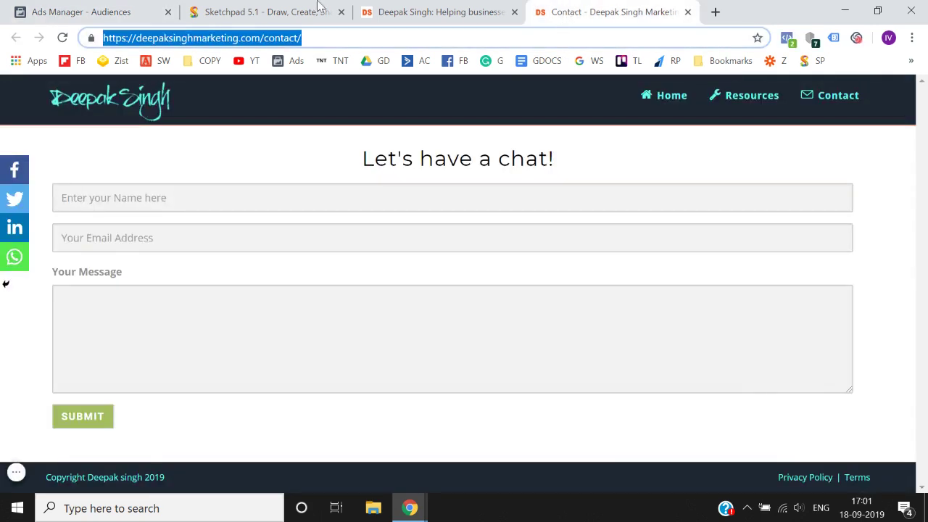
pyautogui.click(124, 10)
pyautogui.click(277, 319)
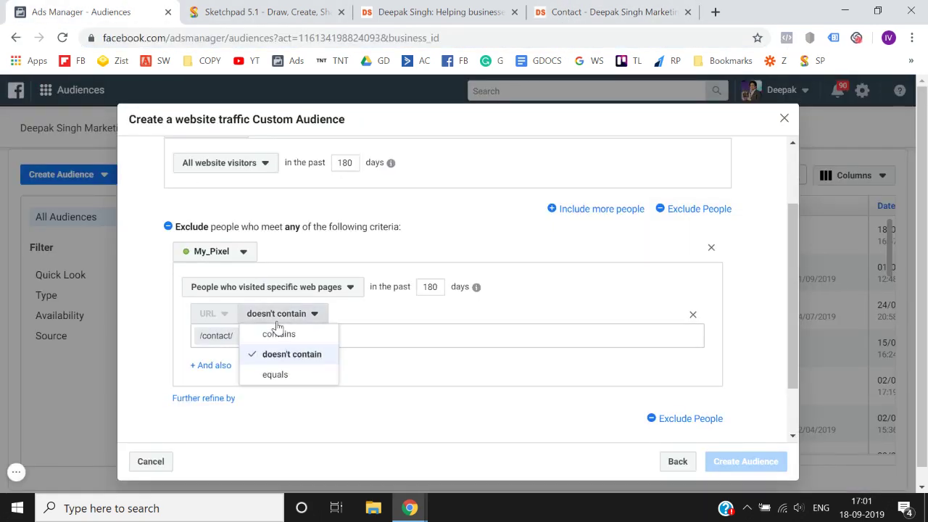
pyautogui.click(279, 374)
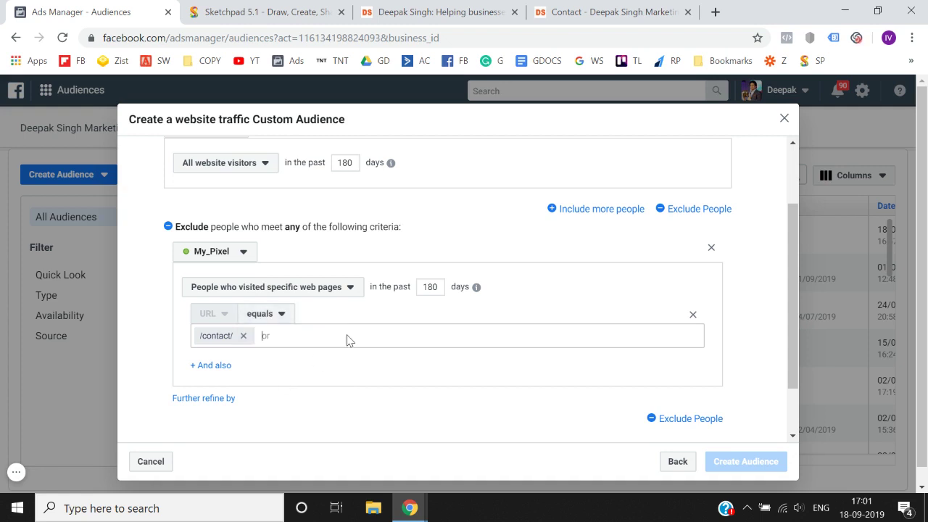
pyautogui.press('BackSpace')
pyautogui.hotkey('ctrl', 'v')
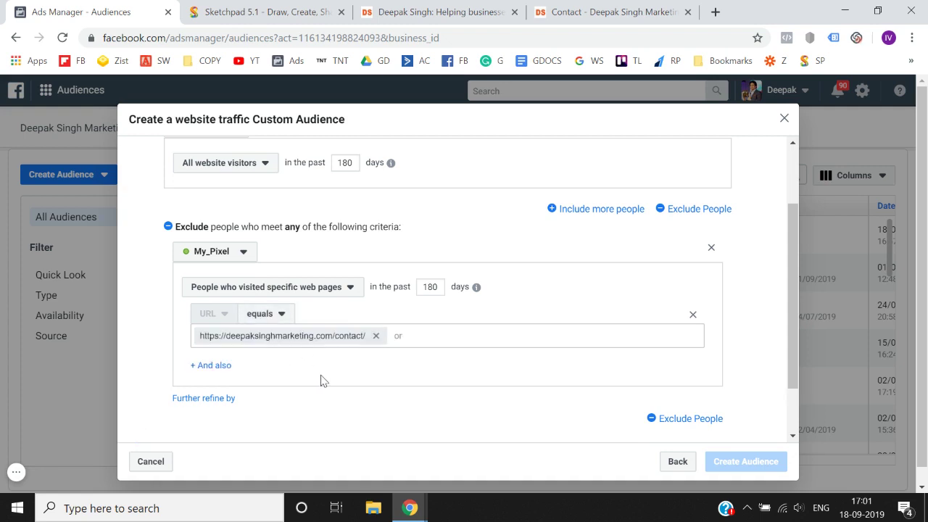
# Name the audience "Visted Website Ecluding Contact page", create it and close the confirmation.
pyautogui.scroll(1, 323, 381)
pyautogui.scroll(-2, 323, 381)
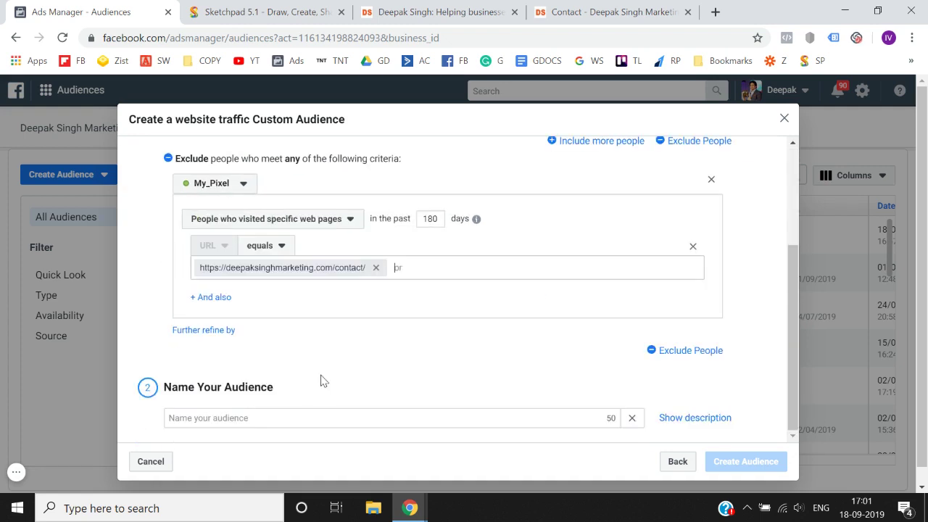
pyautogui.click(257, 418)
pyautogui.write('People ')
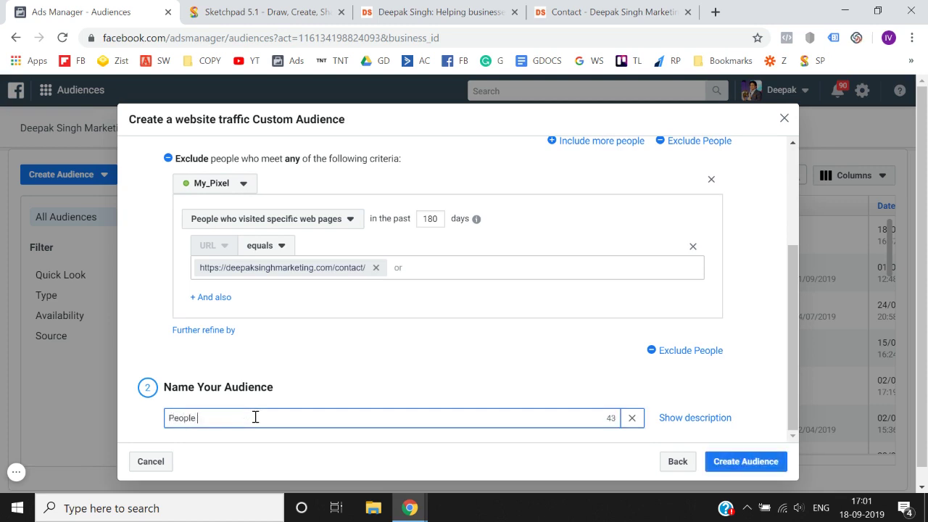
pyautogui.write('Who have Visit')
pyautogui.hotkey('ctrl', 'a')
pyautogui.press('BackSpace')
pyautogui.write('V')
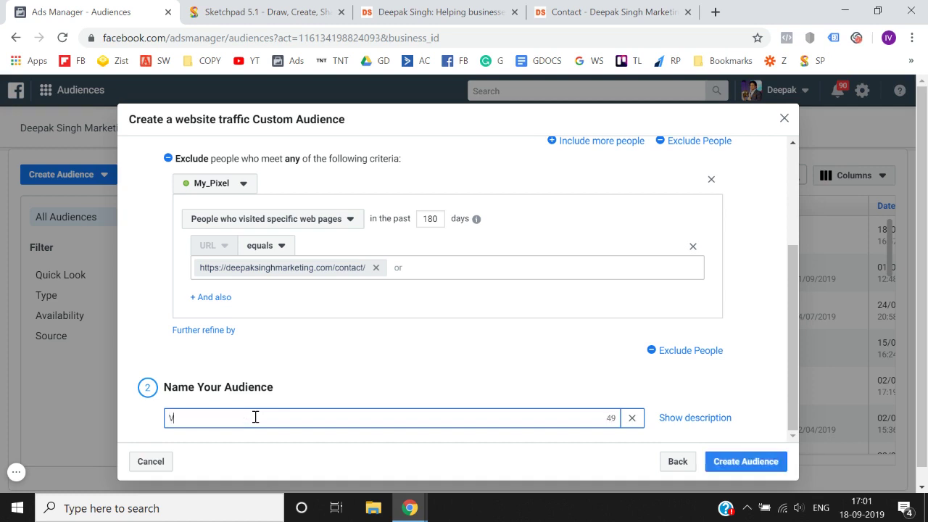
pyautogui.write('isted W')
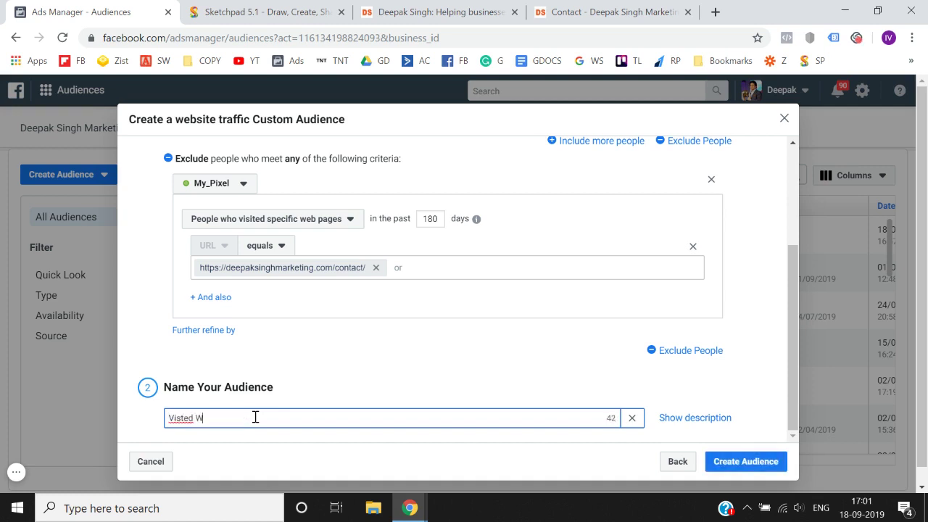
pyautogui.write('ebsite Ecludingg Contact page')
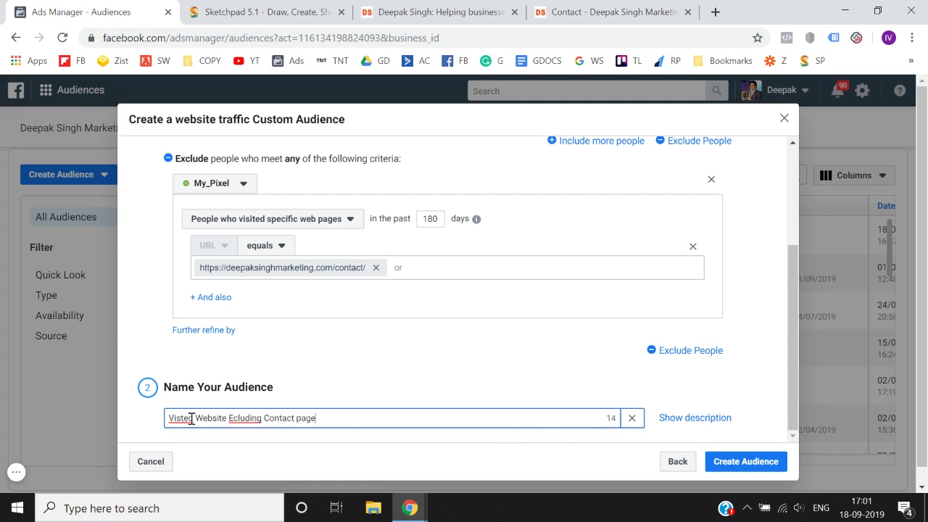
pyautogui.click(729, 475)
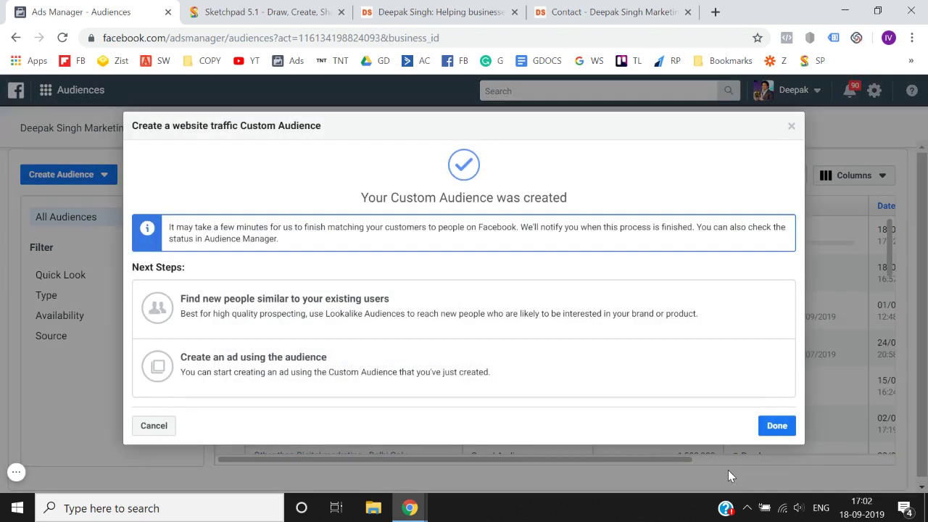
pyautogui.click(776, 427)
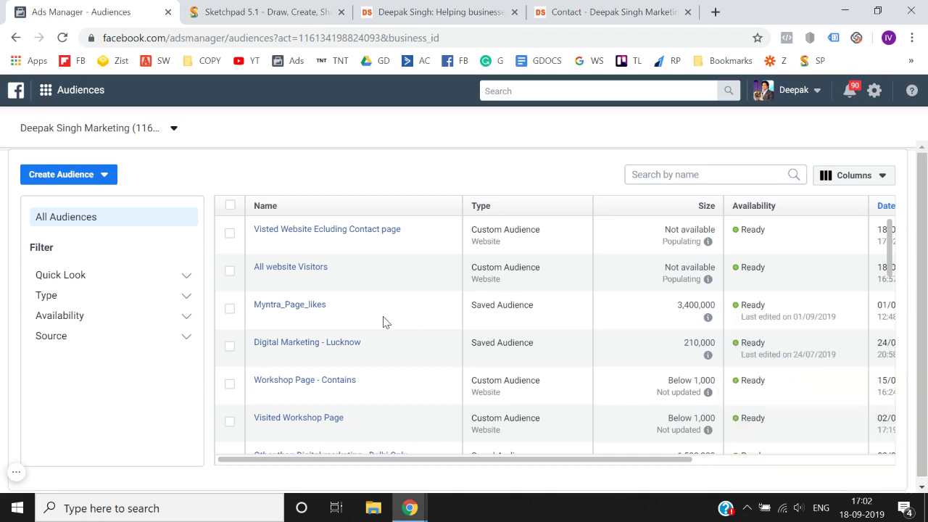
# Review the website's home page and Contact page, and return to the audience list in Ads Manager.
pyautogui.click(434, 11)
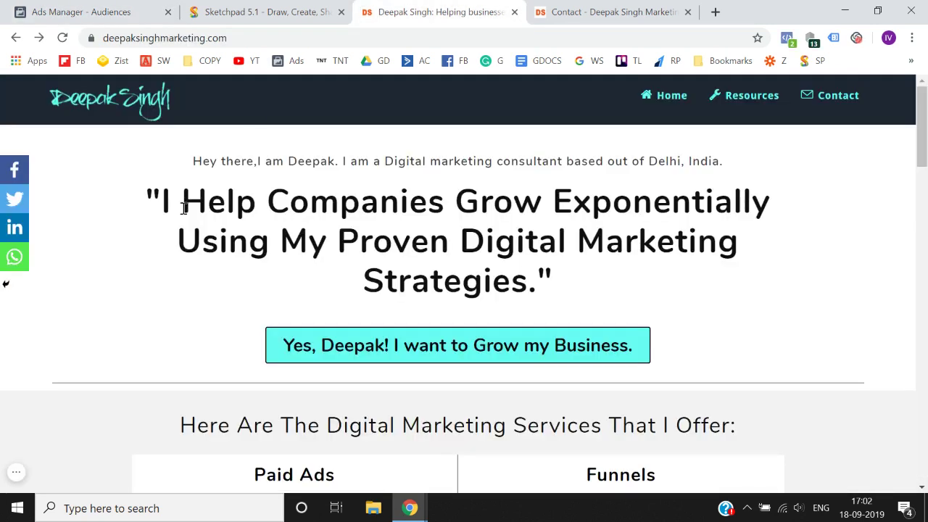
pyautogui.click(547, 9)
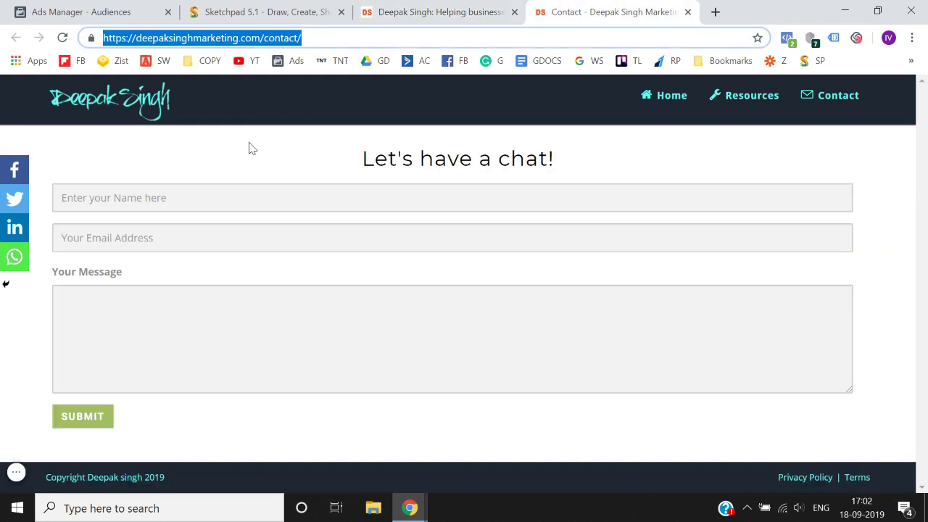
pyautogui.click(119, 9)
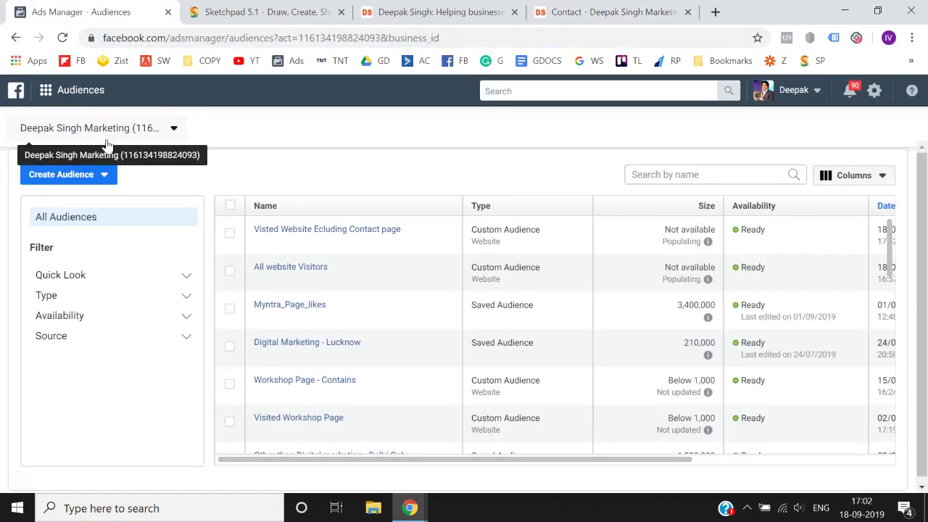
# Start a website traffic Custom Audience that includes people who visited specific web pages.
pyautogui.click(90, 180)
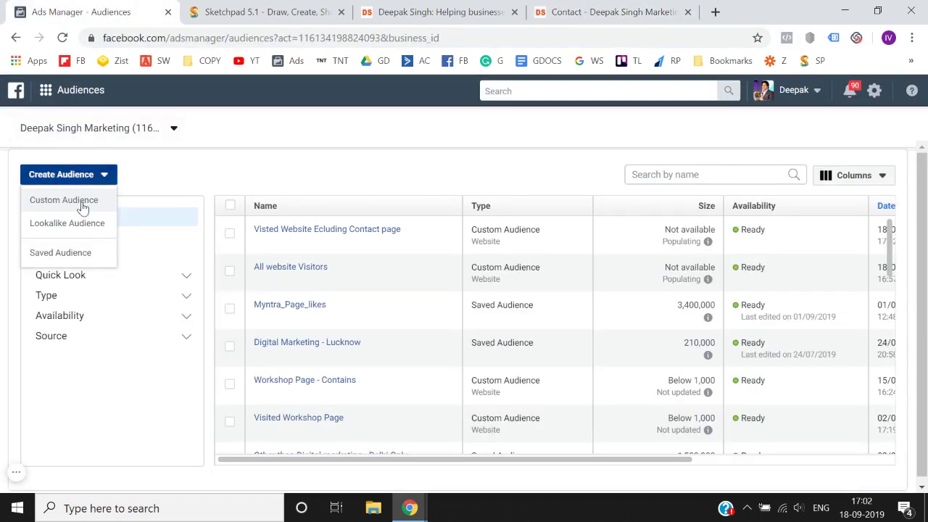
pyautogui.click(81, 206)
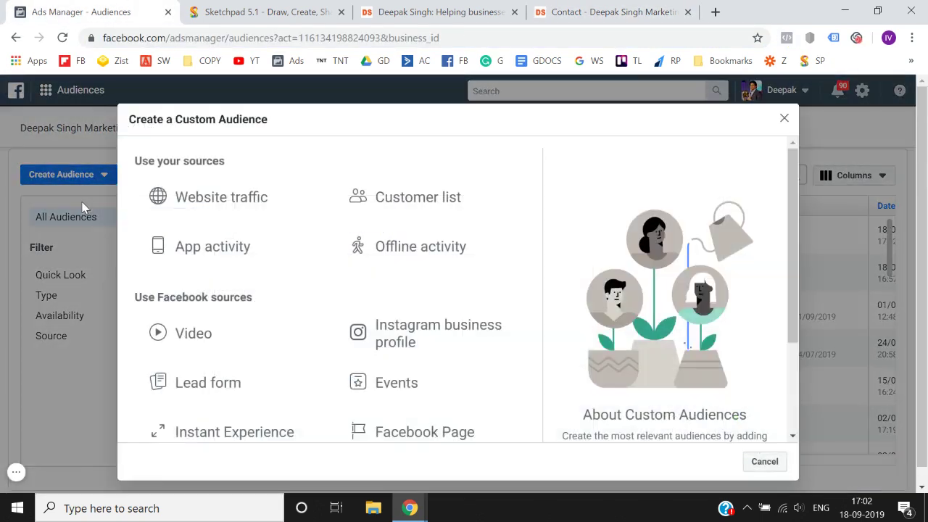
pyautogui.click(246, 209)
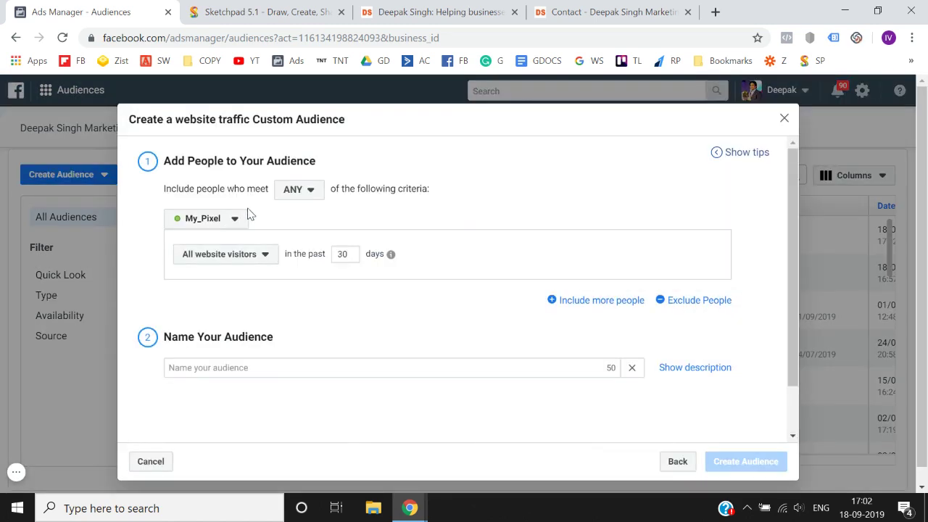
pyautogui.click(227, 253)
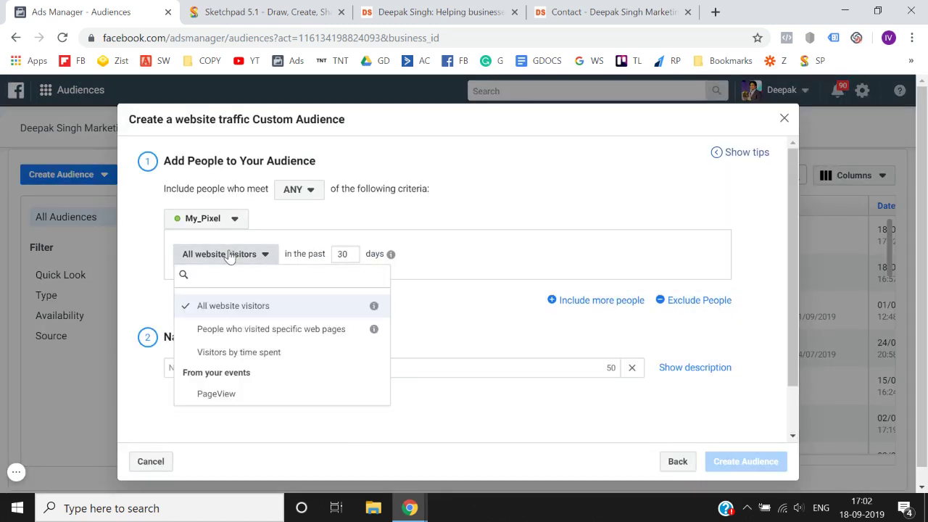
pyautogui.click(244, 335)
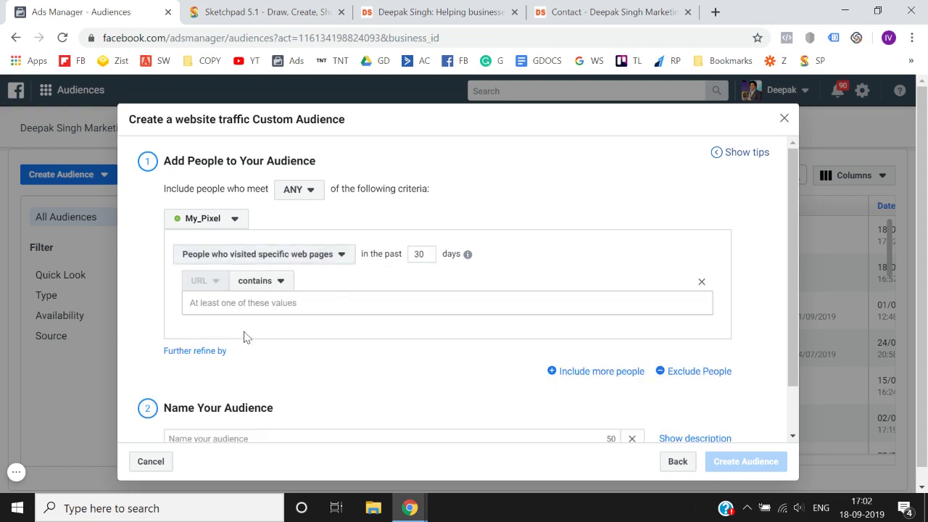
# Open the schedule-a-call page from the website's home page, copy its address and return to Ads Manager.
pyautogui.click(503, 8)
pyautogui.scroll(-2, 348, 290)
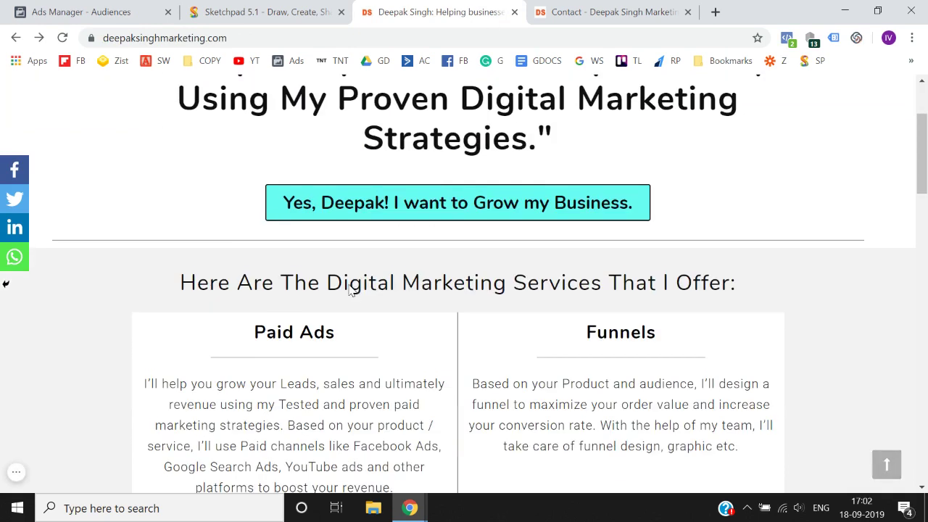
pyautogui.click(424, 206)
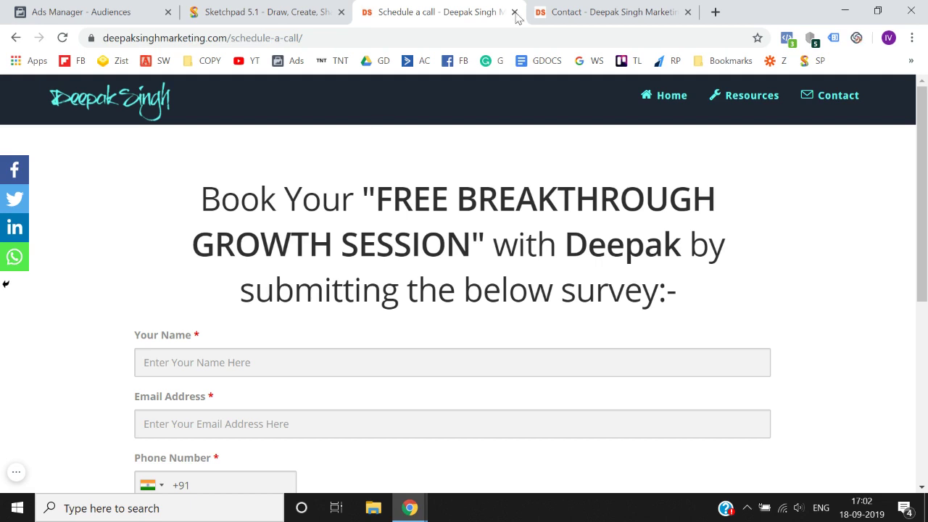
pyautogui.click(612, 11)
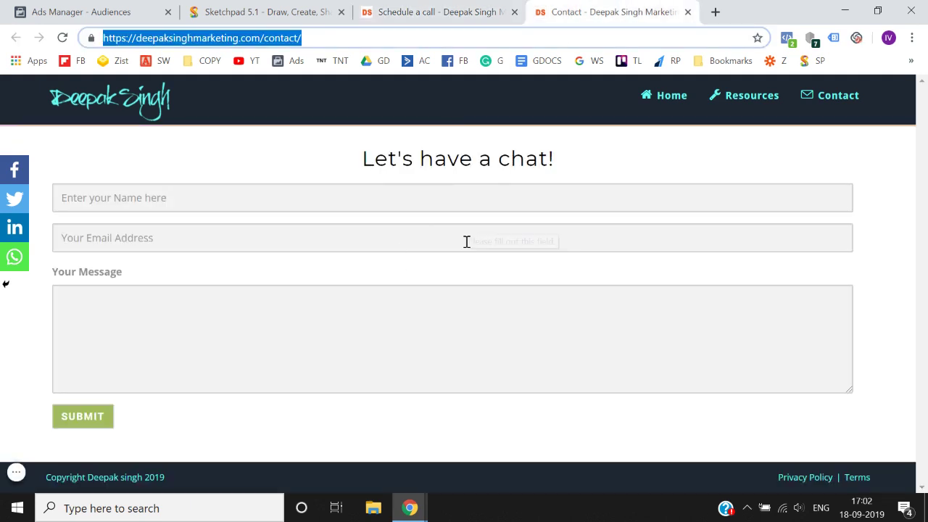
pyautogui.click(458, 9)
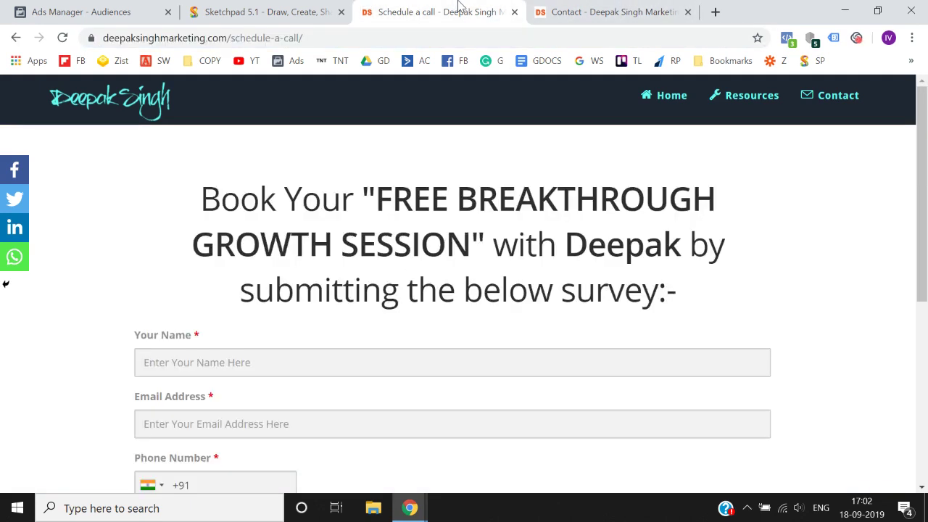
pyautogui.click(413, 40)
pyautogui.hotkey('ctrl', 'c')
pyautogui.click(145, 11)
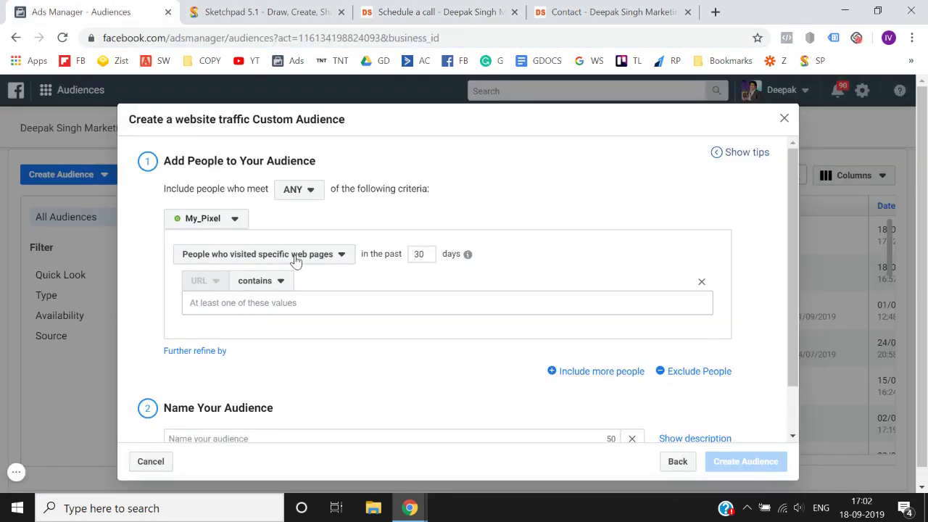
# Set the inclusion to the past 180 days with a URL that equals the copied schedule-a-call page address.
pyautogui.doubleClick(425, 256)
pyautogui.write('180')
pyautogui.click(255, 284)
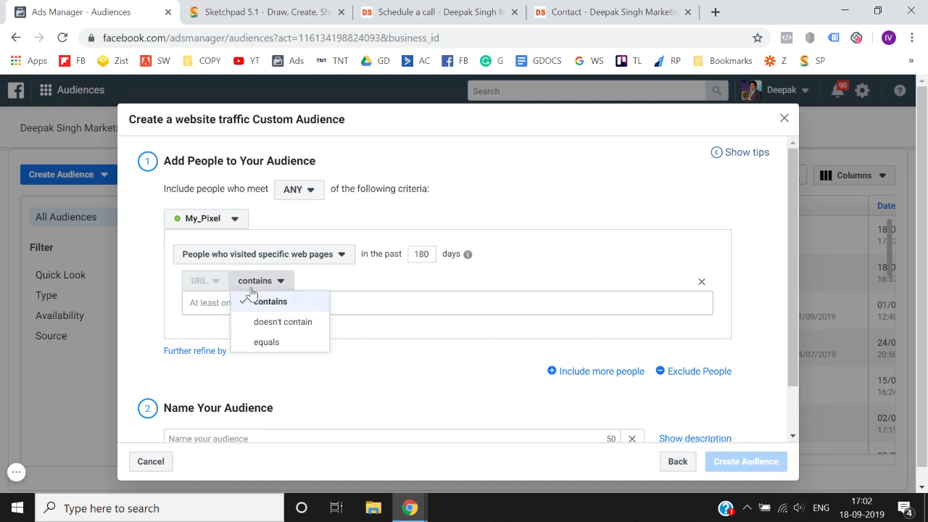
pyautogui.click(263, 342)
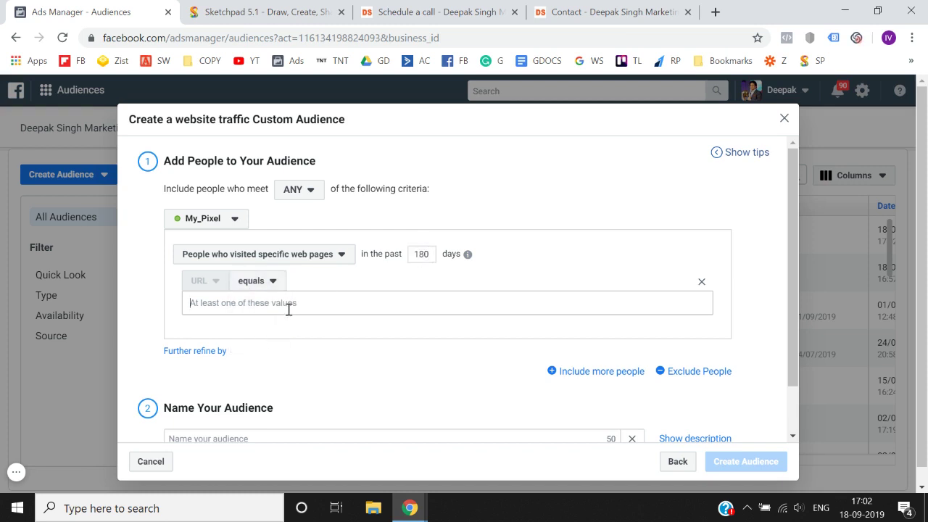
pyautogui.hotkey('ctrl', 'v')
# Add an exclusion for people who visited specific web pages in the past 180 days, with an equals URL condition.
pyautogui.scroll(-2, 327, 344)
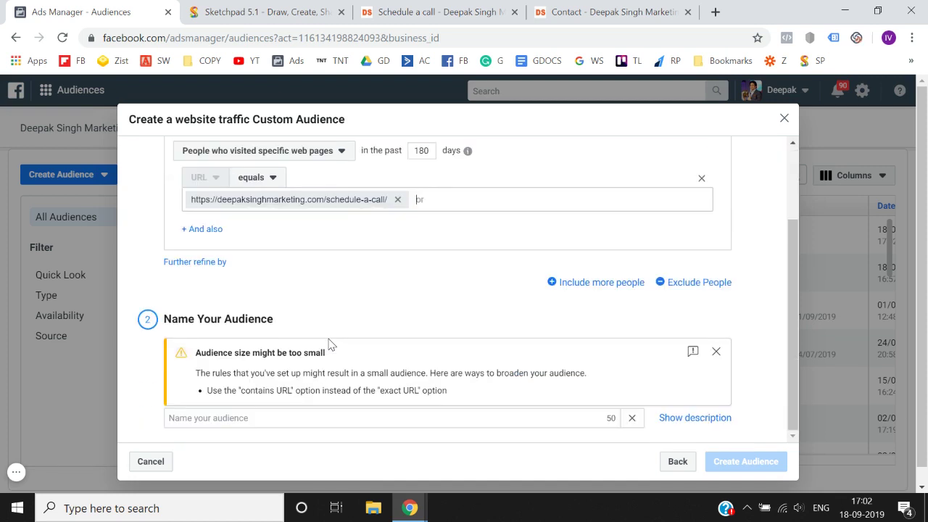
pyautogui.click(695, 284)
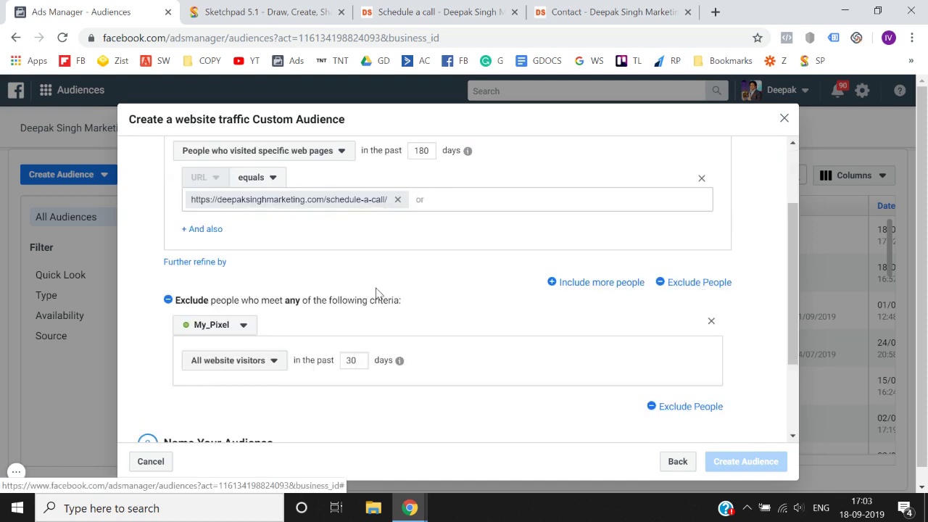
pyautogui.scroll(-1, 376, 293)
pyautogui.click(228, 288)
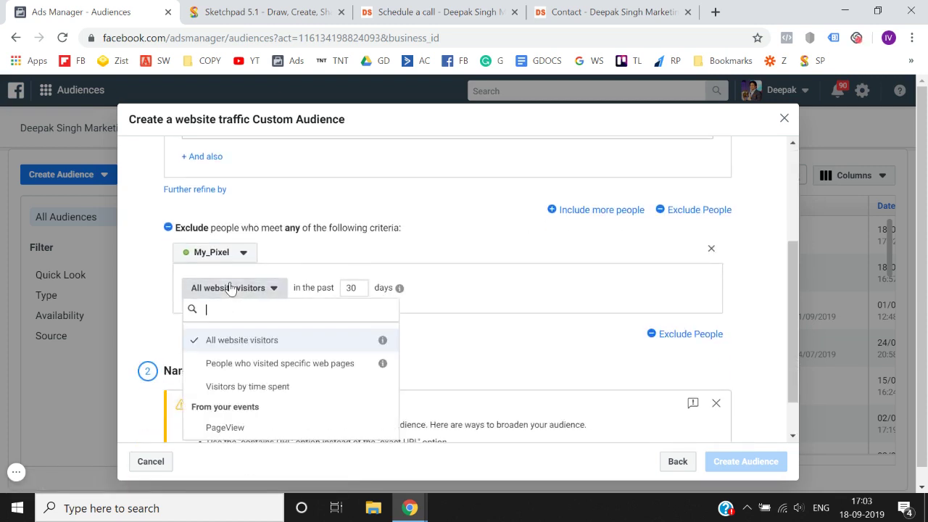
pyautogui.click(246, 363)
pyautogui.doubleClick(429, 287)
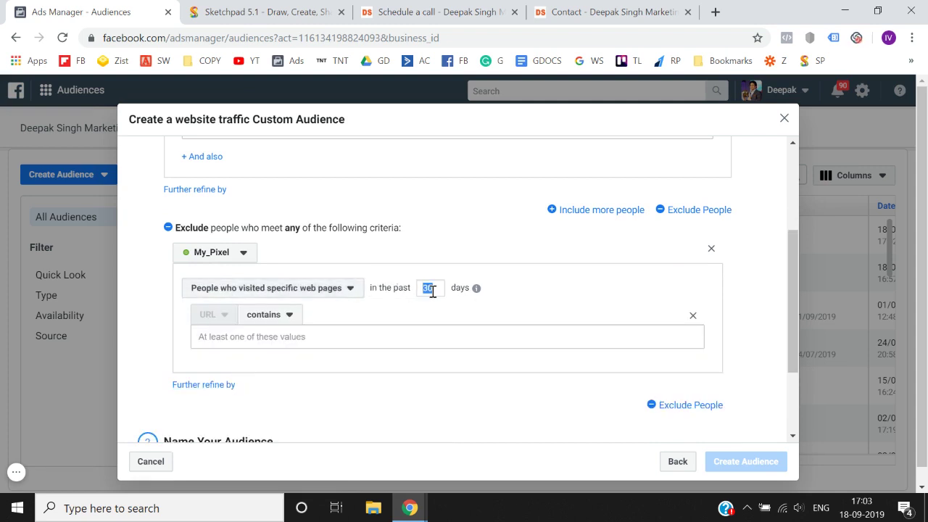
pyautogui.write('180')
pyautogui.click(278, 315)
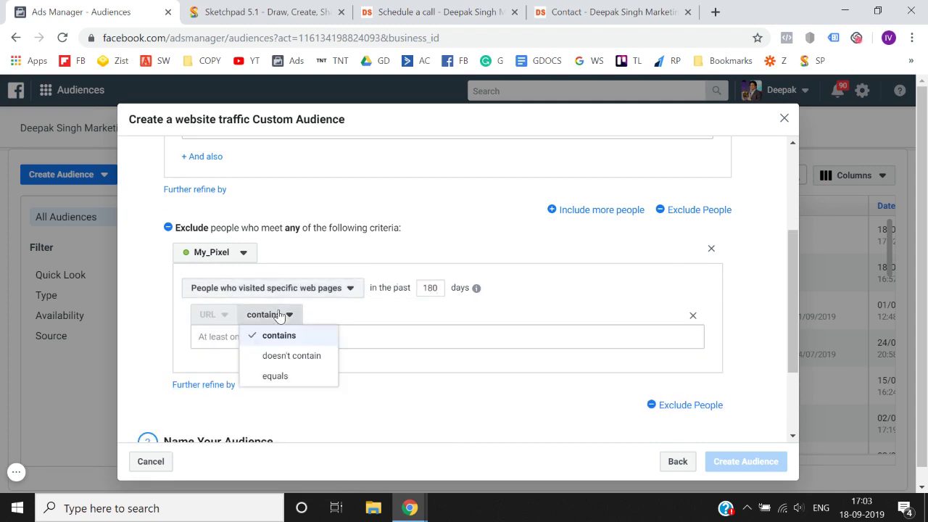
pyautogui.click(272, 380)
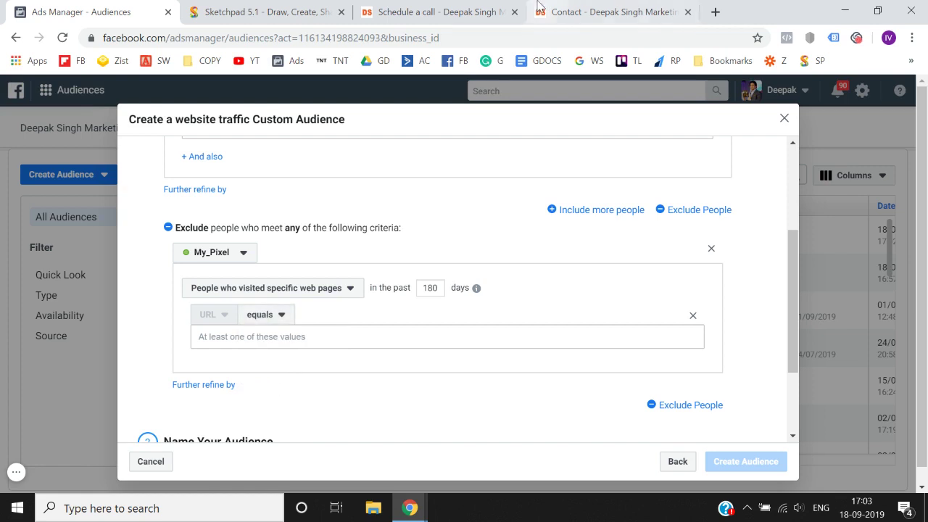
# Enter the Contact page's full web address, ending in /contact/, as the exclusion's URL value.
pyautogui.click(537, 6)
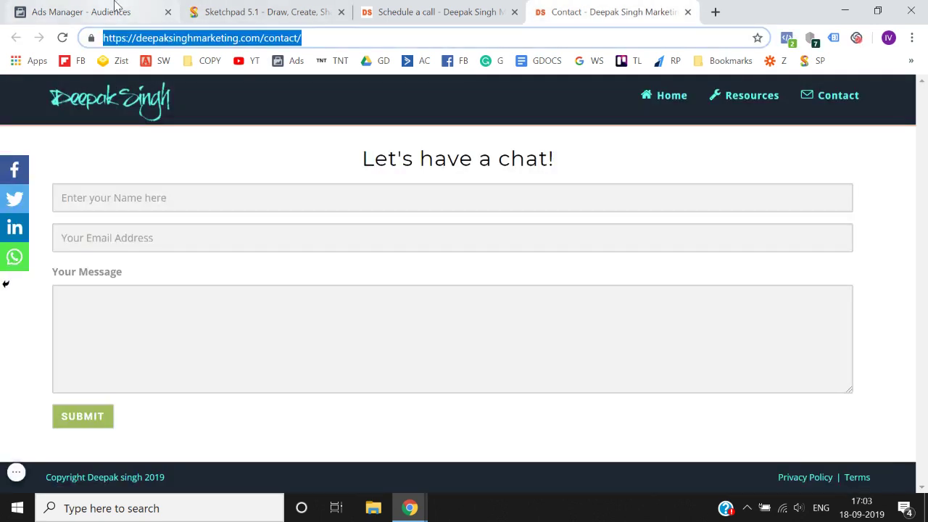
pyautogui.click(116, 6)
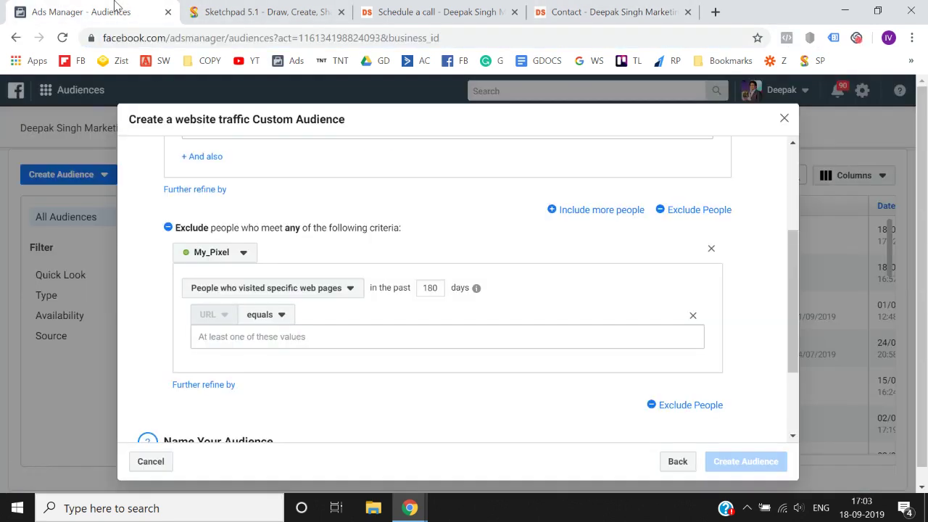
pyautogui.click(241, 336)
pyautogui.write('https://deepaksinghmarketing.com/contact/')
# Name the audience "Visted Call page Excluding Contact us Page", create it and close the confirmation.
pyautogui.scroll(-2, 325, 375)
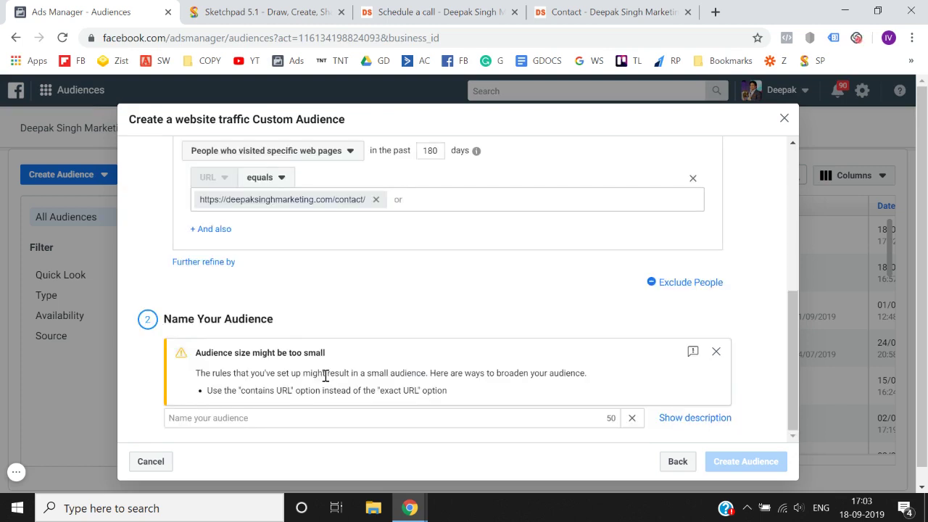
pyautogui.click(290, 417)
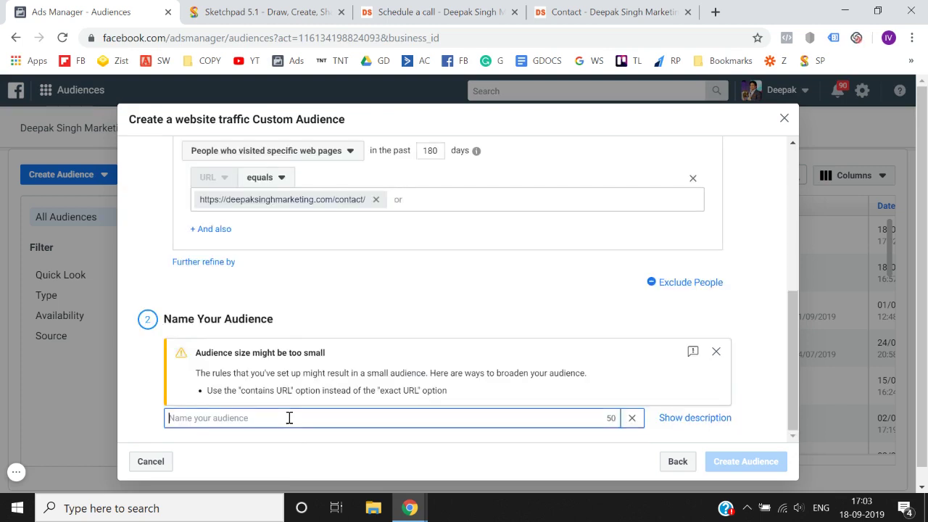
pyautogui.write('Vist')
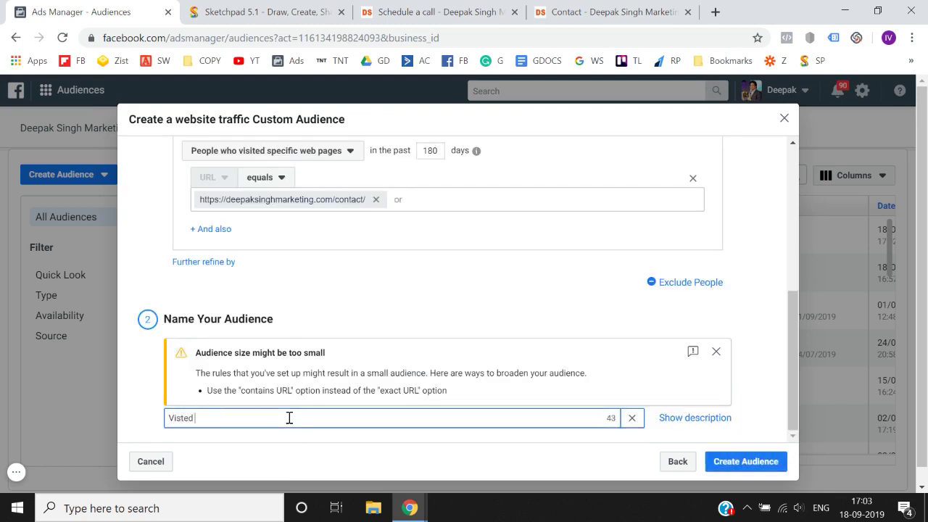
pyautogui.write('ed Call page Excluding Contact us')
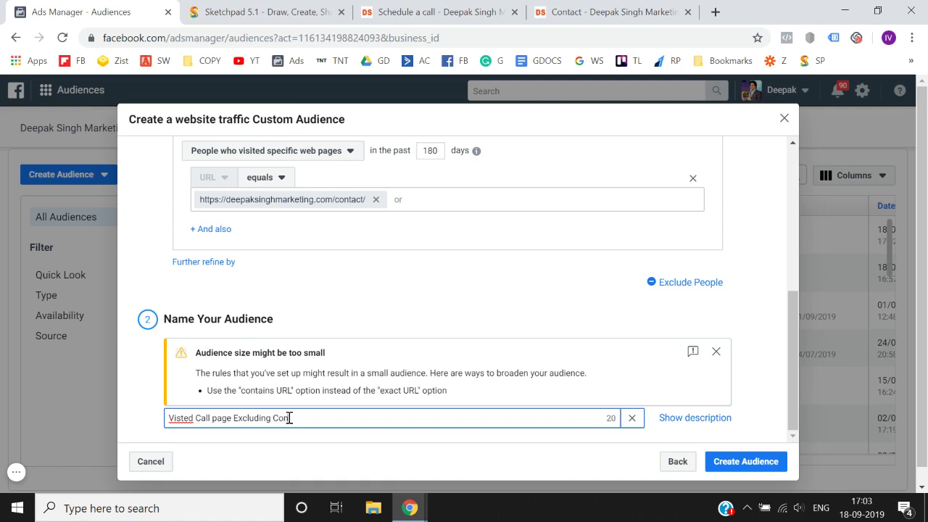
pyautogui.write(' Page')
pyautogui.click(765, 469)
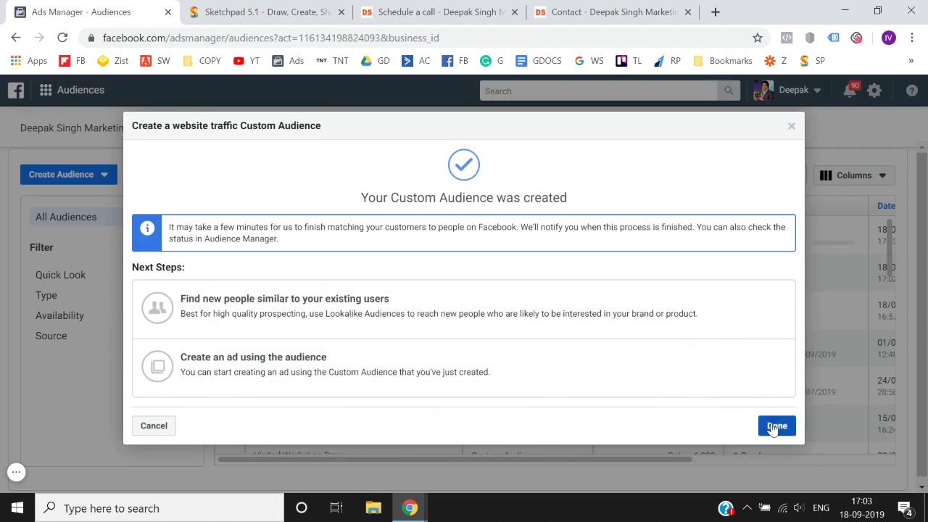
pyautogui.click(774, 427)
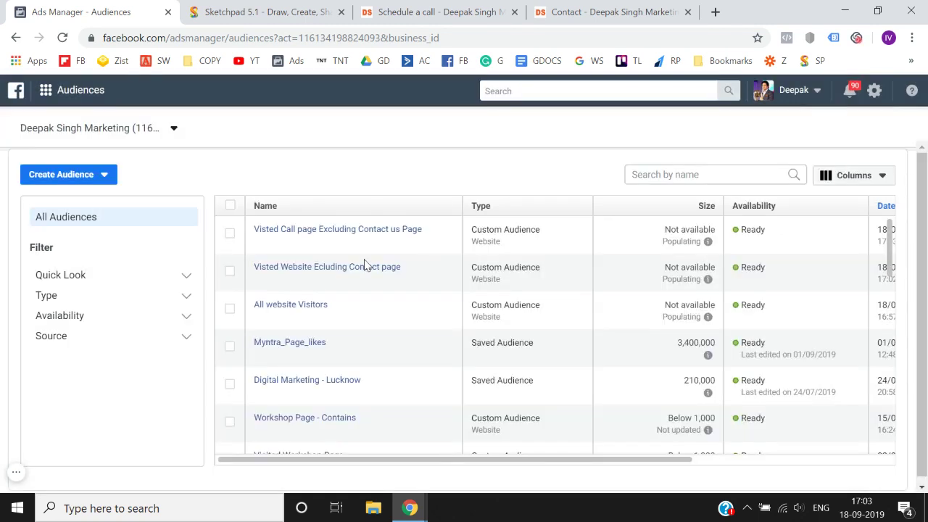
# Start another website traffic Custom Audience that includes visitors by time spent.
pyautogui.click(78, 179)
pyautogui.click(64, 198)
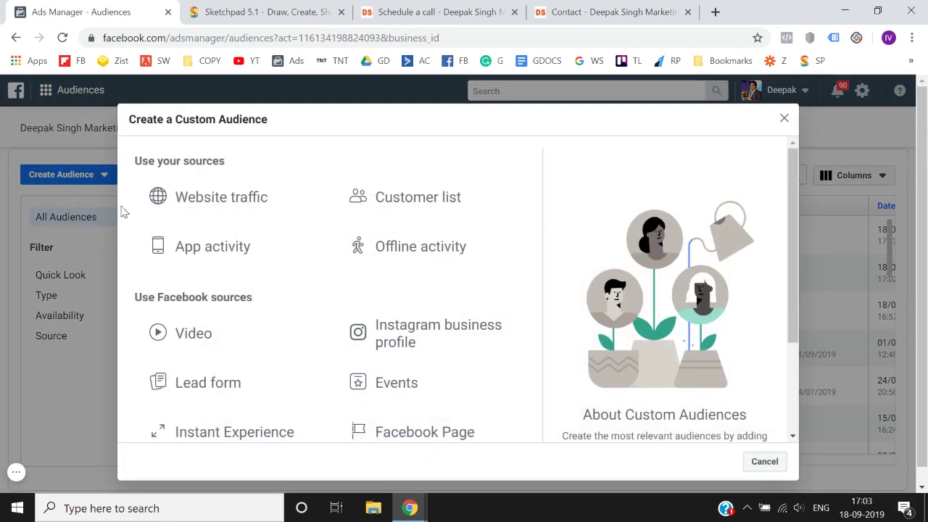
pyautogui.click(193, 215)
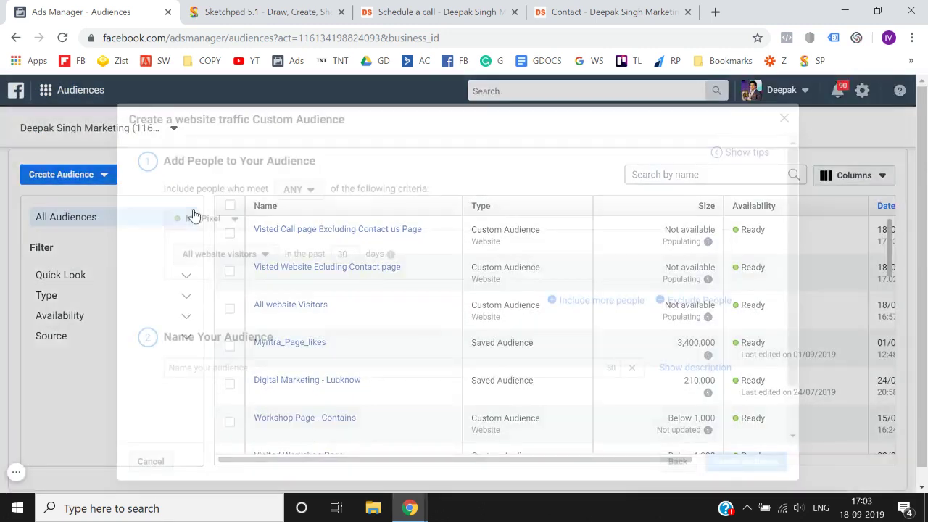
pyautogui.scroll(-1, 271, 232)
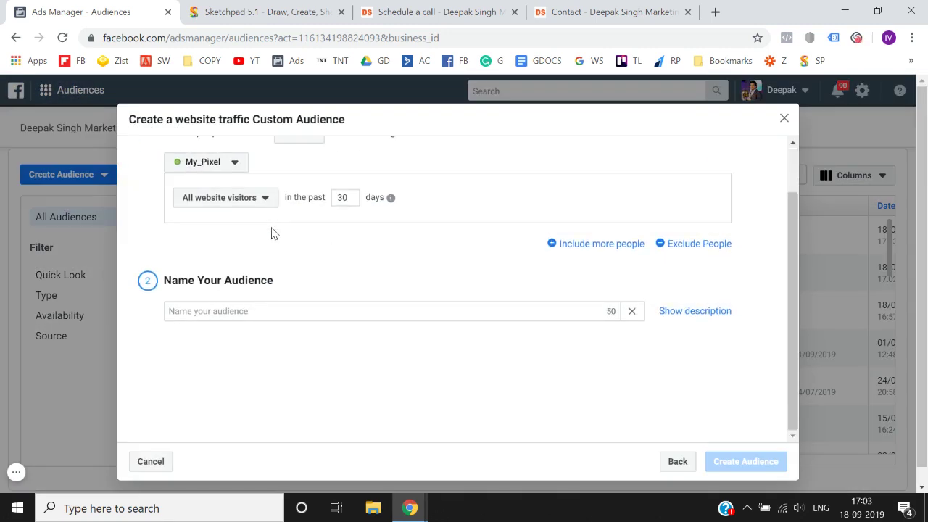
pyautogui.click(243, 197)
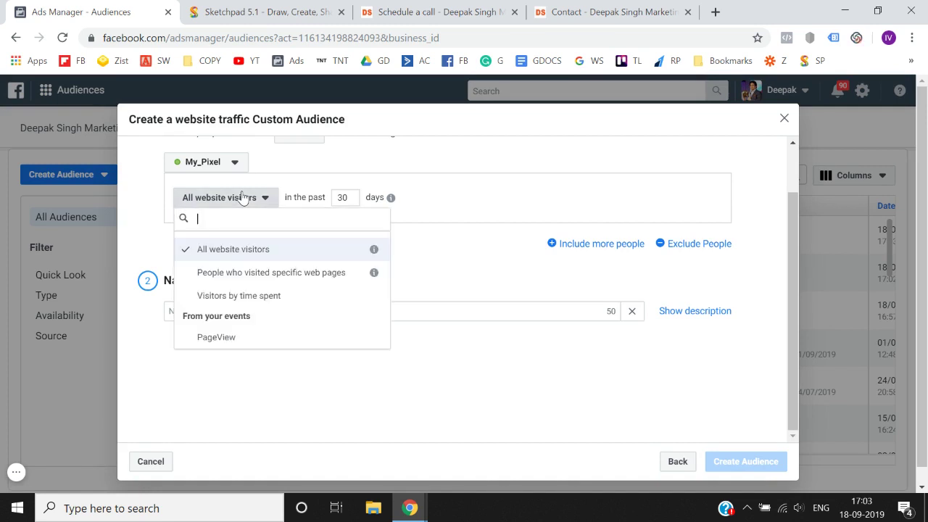
pyautogui.click(257, 301)
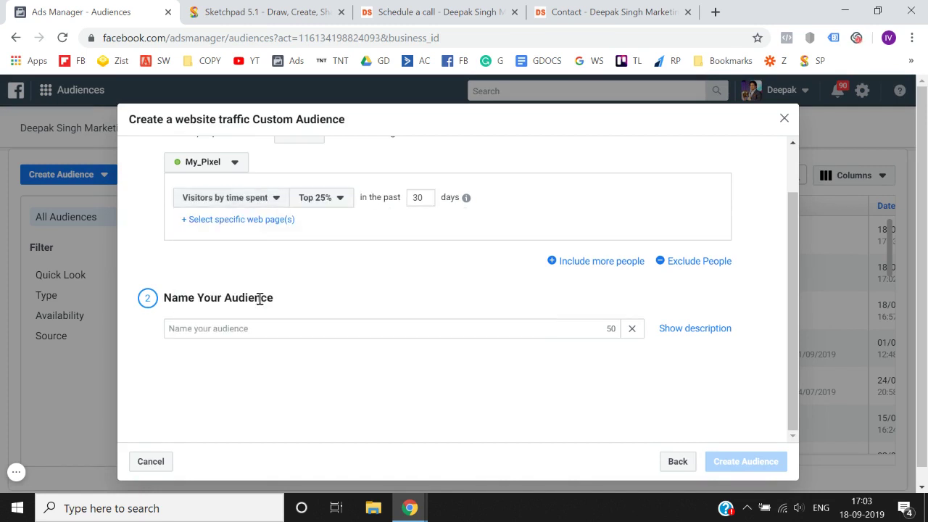
# Keep the time-spent percentile at the top 25% and set the period to the past 180 days.
pyautogui.scroll(1, 260, 299)
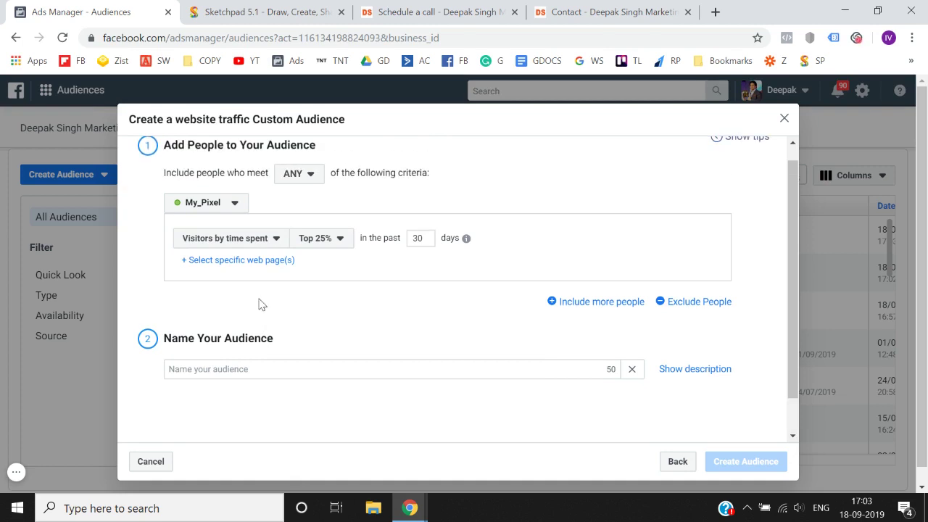
pyautogui.click(319, 240)
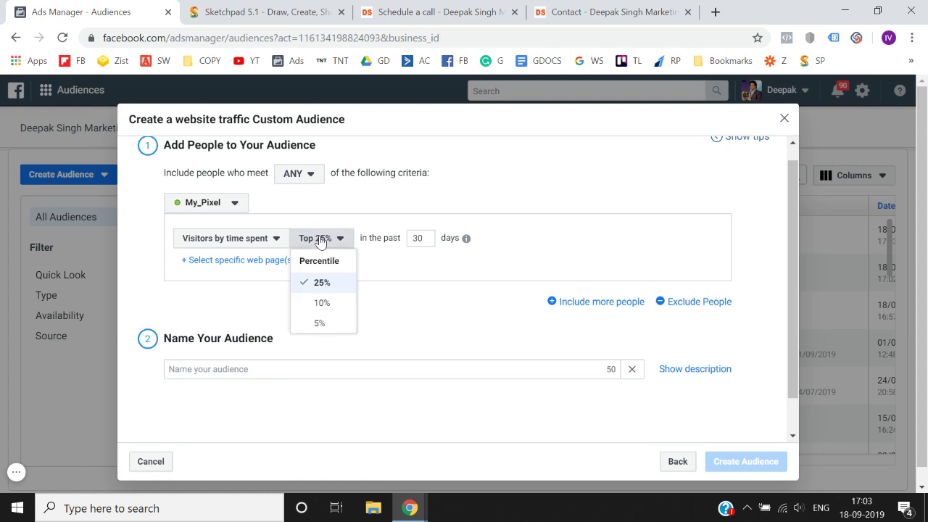
pyautogui.click(324, 284)
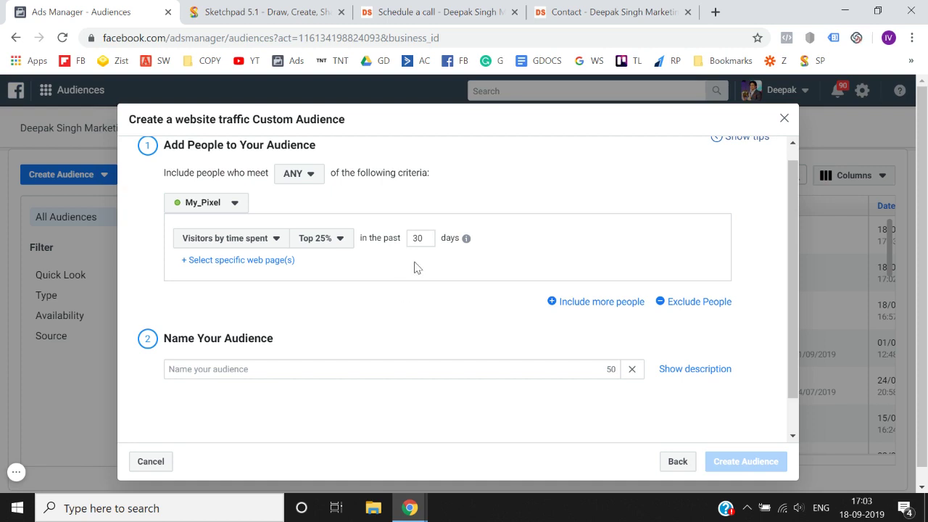
pyautogui.doubleClick(425, 239)
pyautogui.write('180')
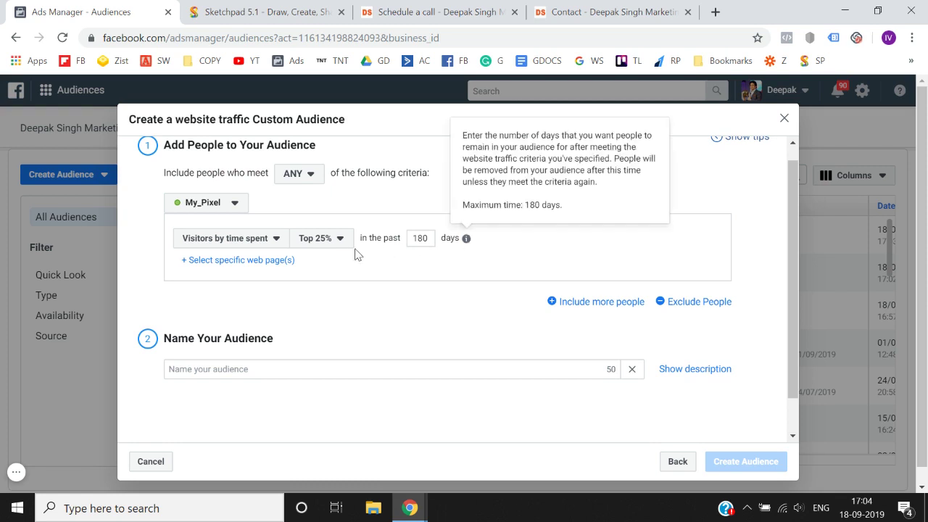
# Narrow the time-spent percentile to the top 10%, ending on the top 5% of visitors.
pyautogui.click(326, 239)
pyautogui.click(327, 310)
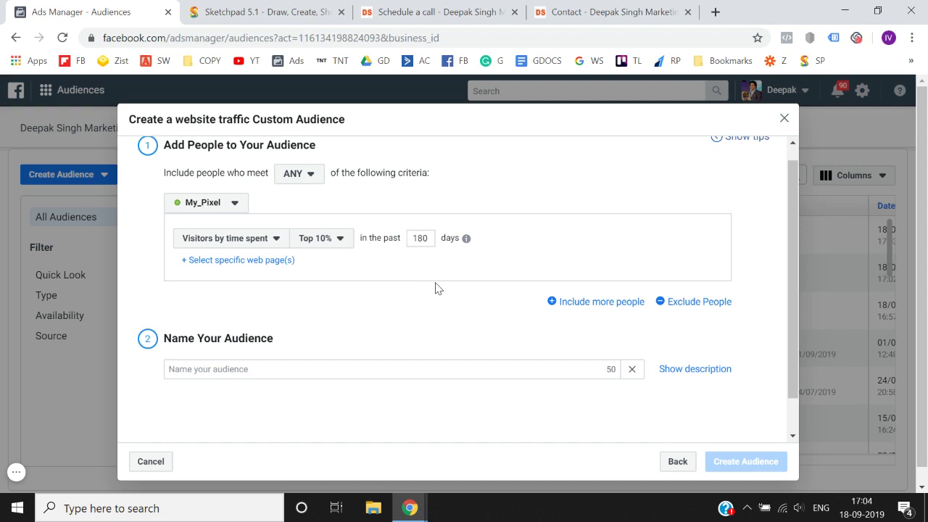
pyautogui.click(319, 238)
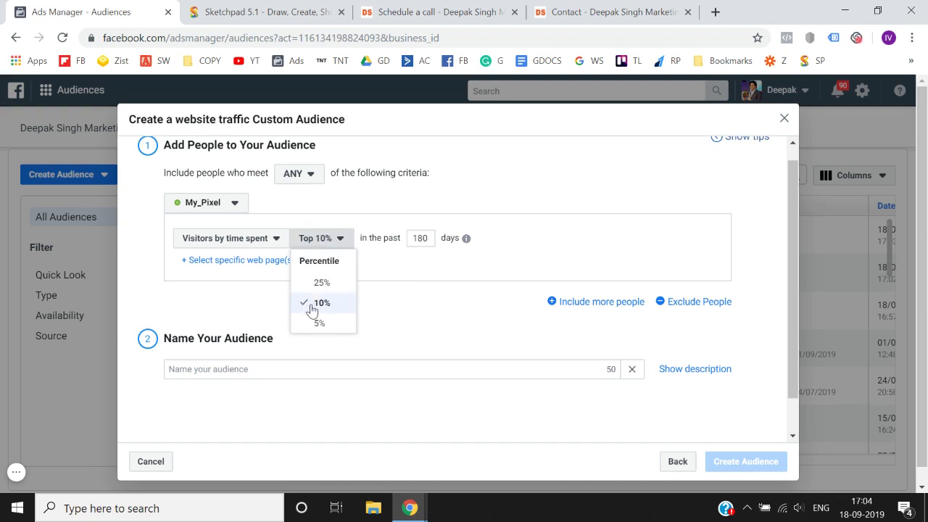
pyautogui.click(313, 324)
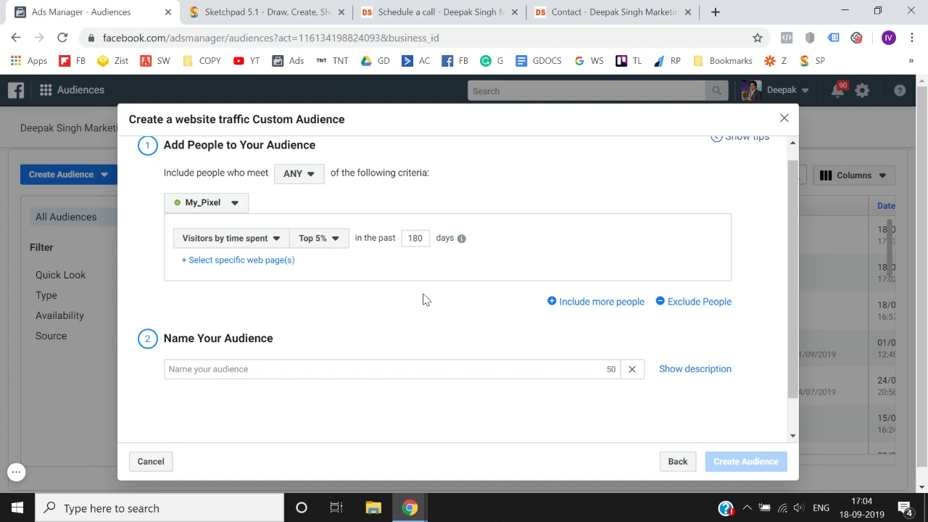
# Add a specific web page condition to the time-spent rule and copy the Schedule a call page's web address.
pyautogui.click(238, 261)
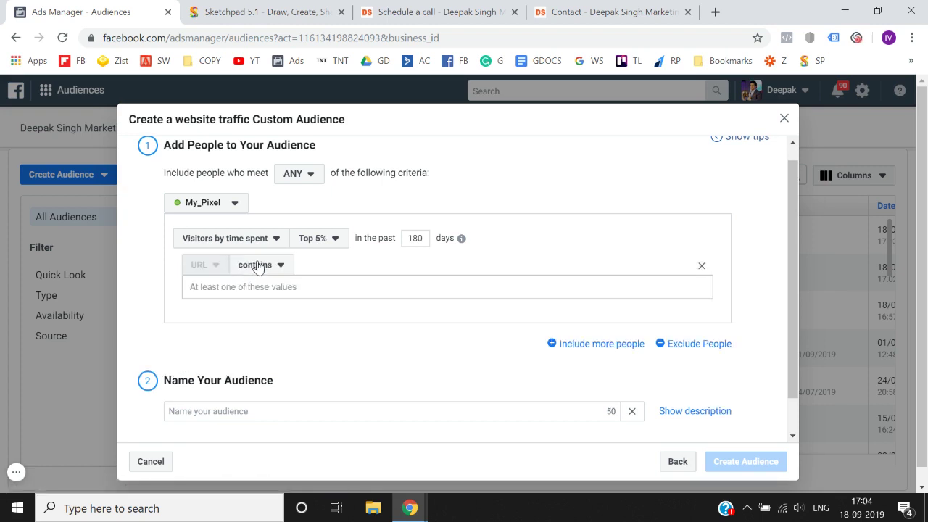
pyautogui.click(472, 10)
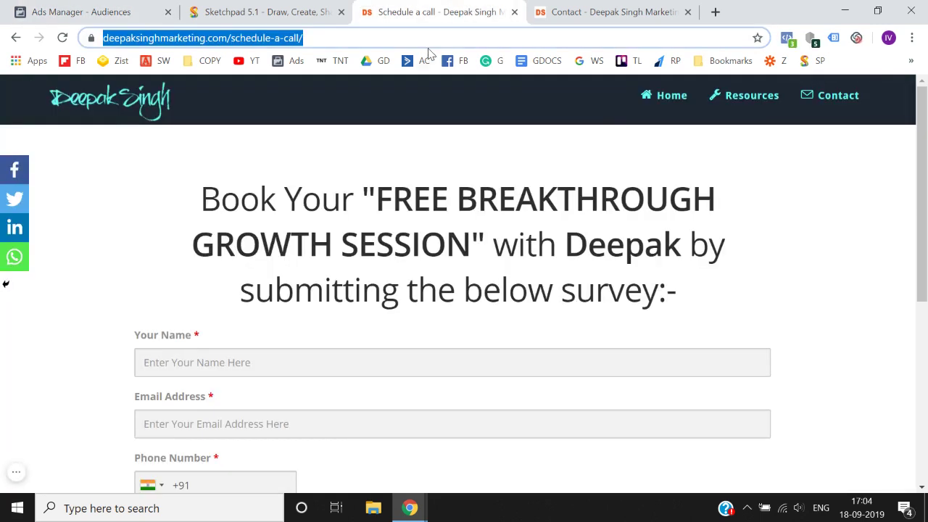
pyautogui.click(103, 265)
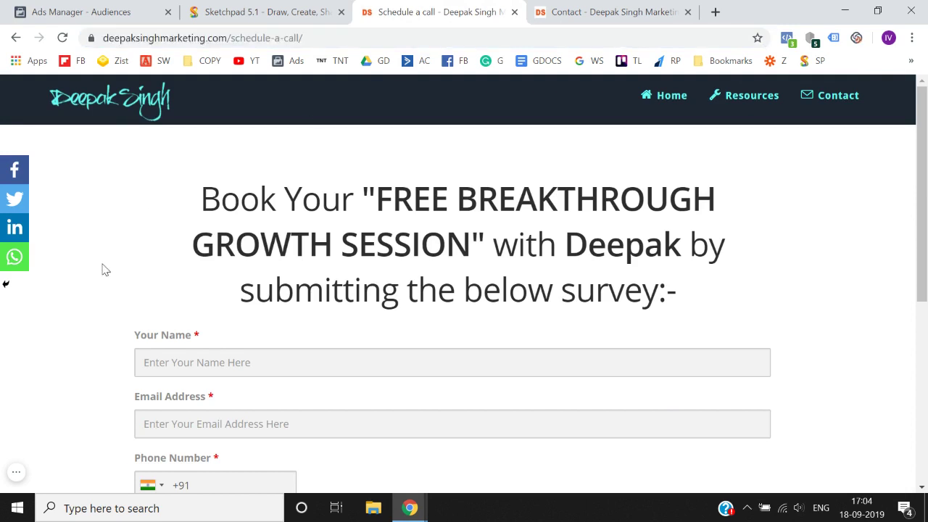
pyautogui.click(322, 36)
pyautogui.hotkey('ctrl', 'a')
pyautogui.hotkey('ctrl', 'c')
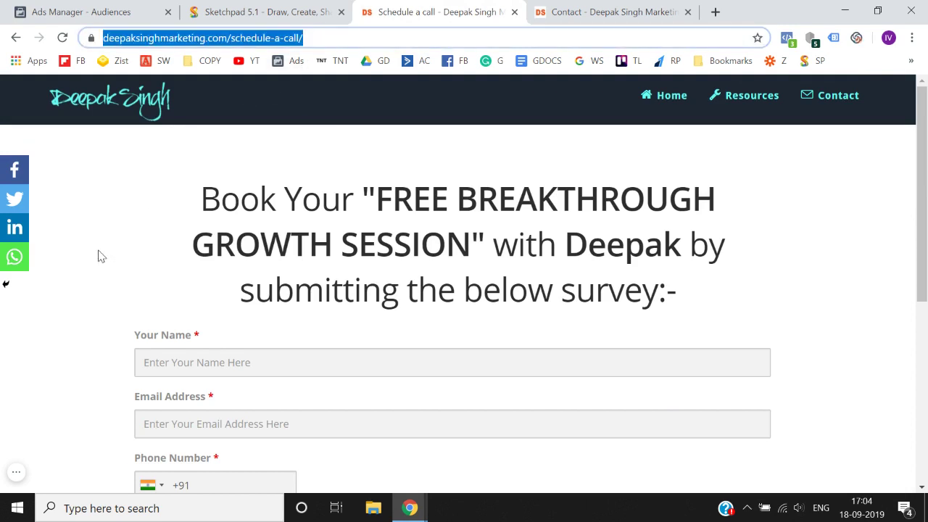
pyautogui.click(101, 11)
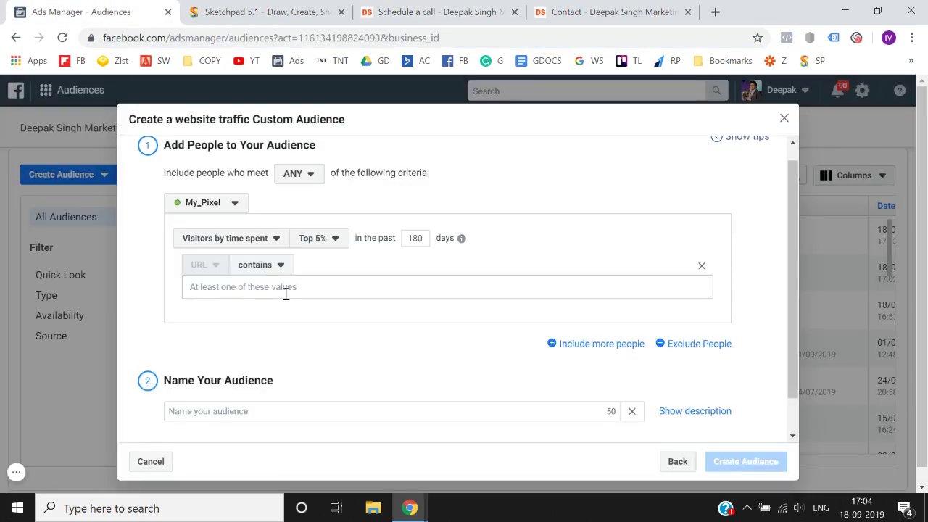
pyautogui.click(434, 11)
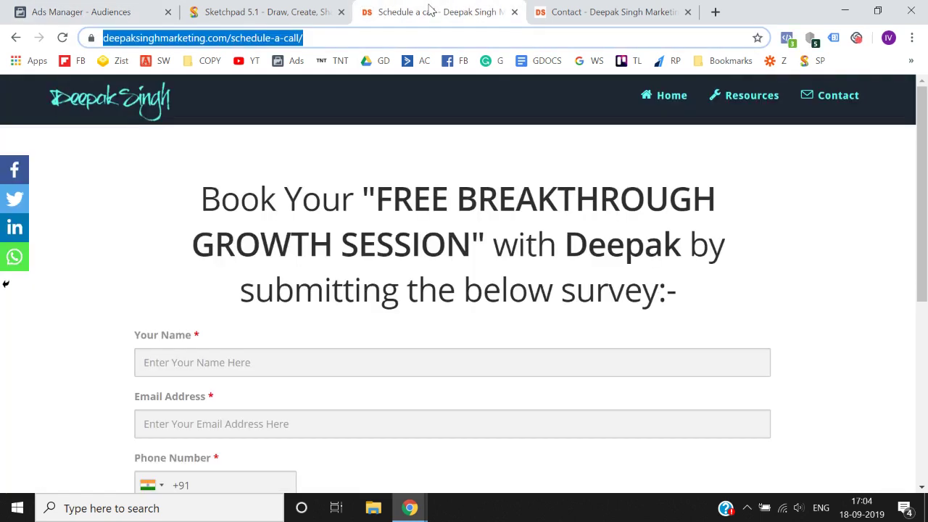
pyautogui.click(123, 9)
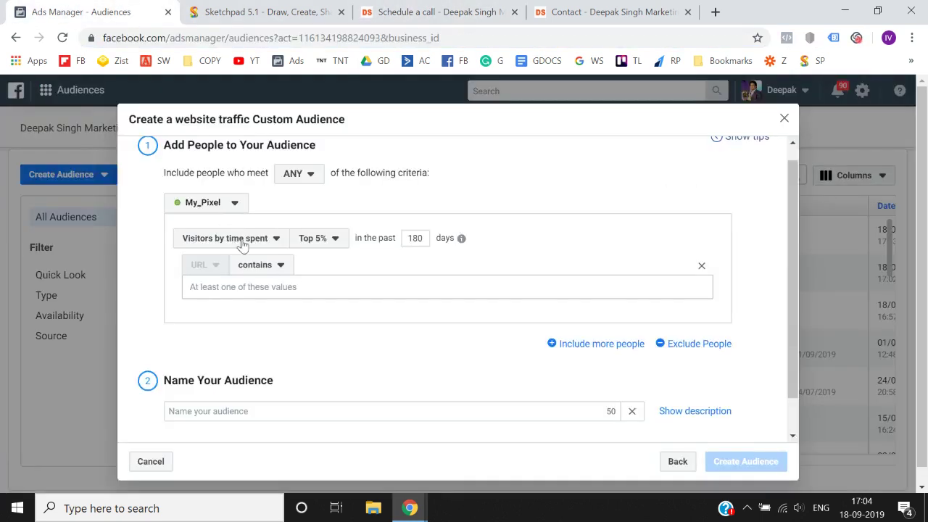
# Set the URL condition to equals and enter the Schedule a call page's full address, ending in /schedule-a-call/.
pyautogui.click(264, 269)
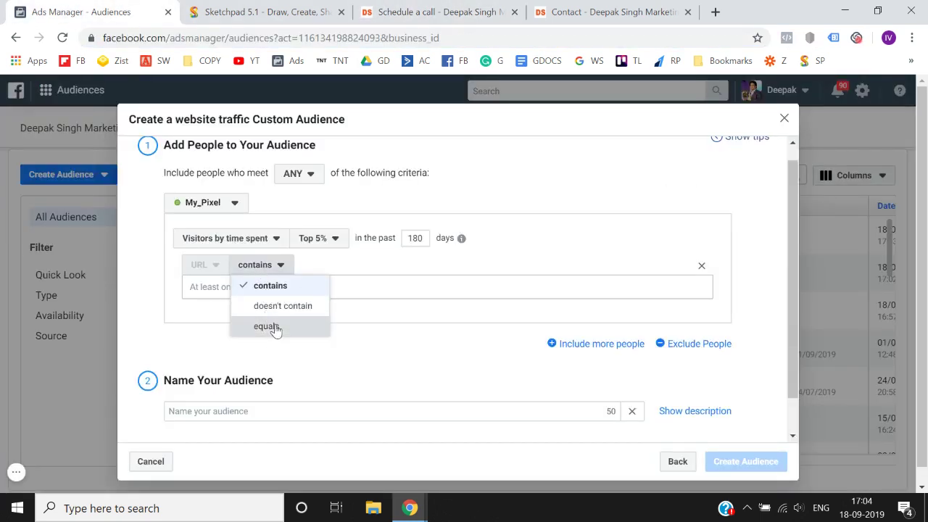
pyautogui.click(268, 326)
pyautogui.hotkey('ctrl', 'v')
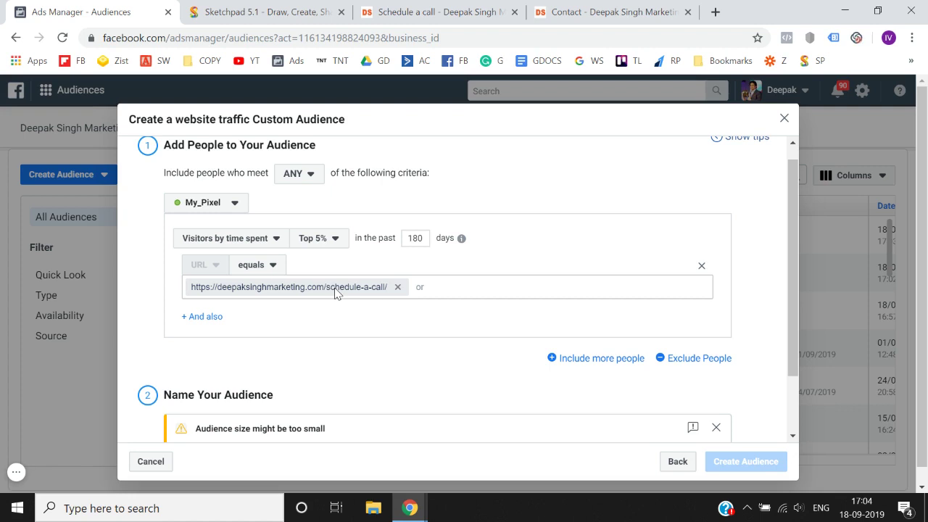
# Name the audience "Top 5% Time Spent - Schedule Call Page", create it despite the size warning and close the confirmation.
pyautogui.scroll(-1, 335, 292)
pyautogui.scroll(2, 335, 292)
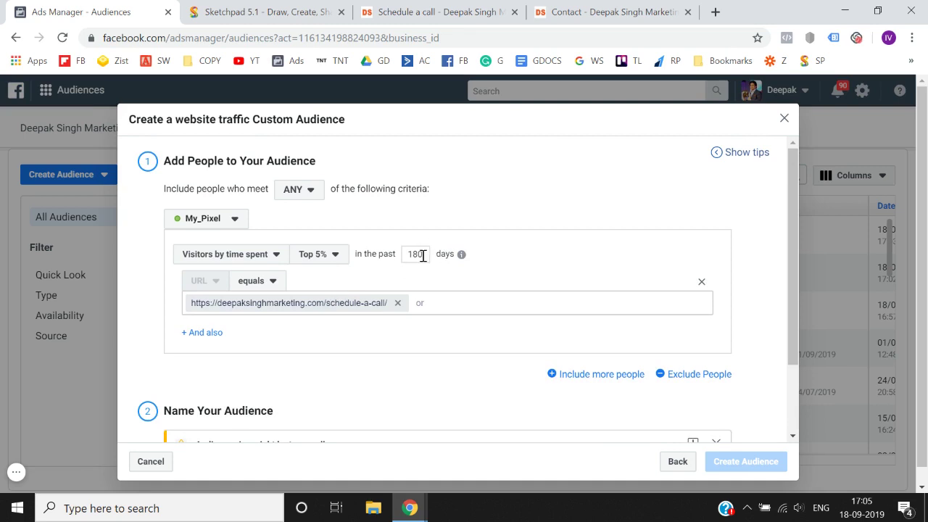
pyautogui.scroll(-2, 423, 255)
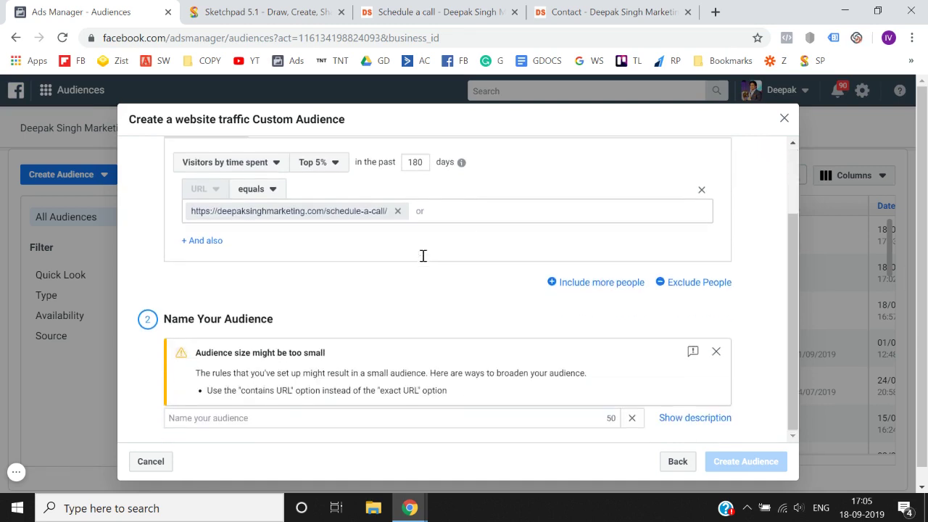
pyautogui.click(241, 418)
pyautogui.write('Top 5% ')
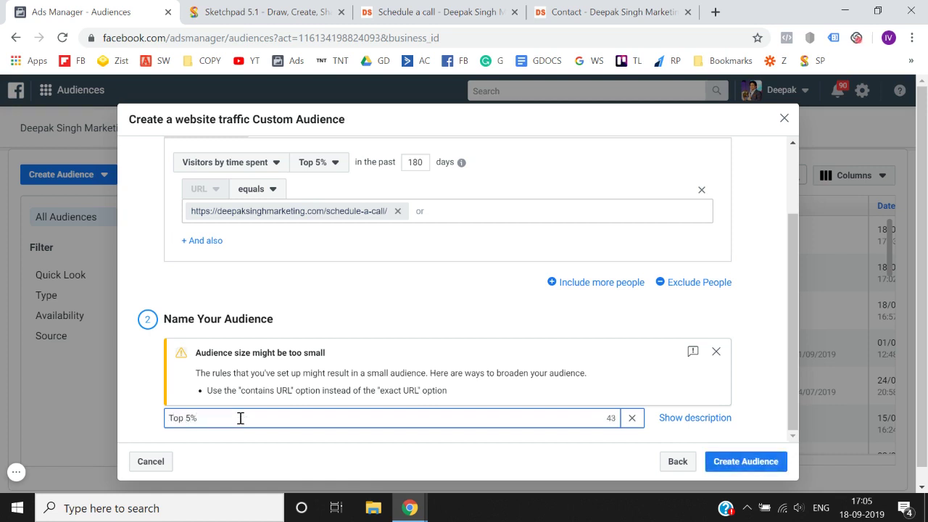
pyautogui.write('Time Spent - Schedule Call Page')
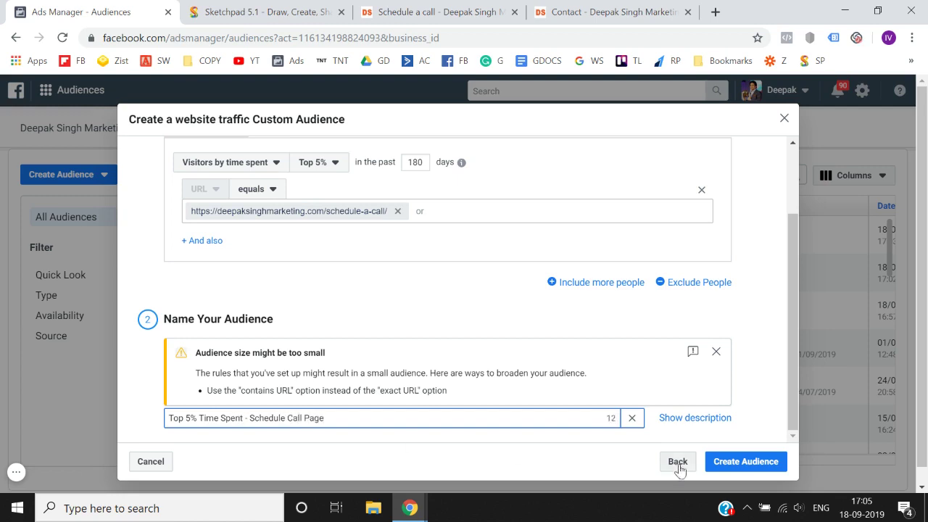
pyautogui.click(738, 469)
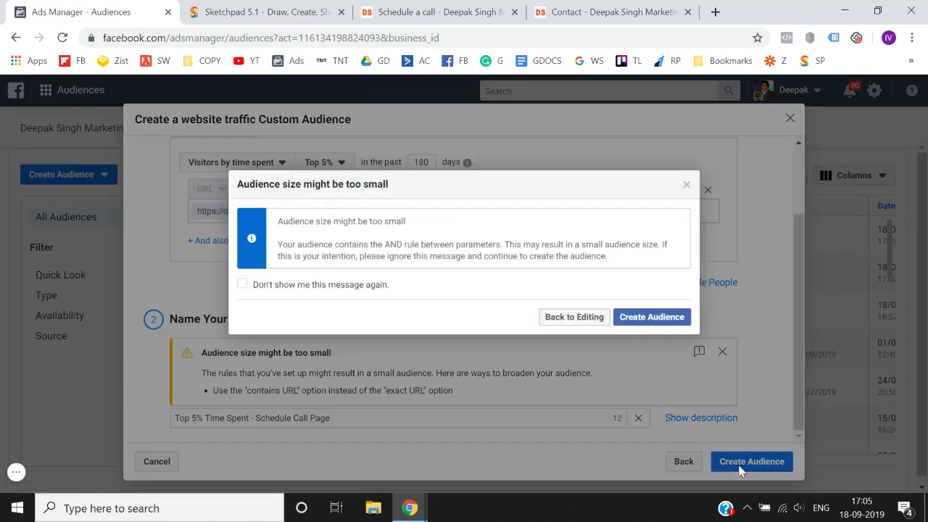
pyautogui.click(643, 321)
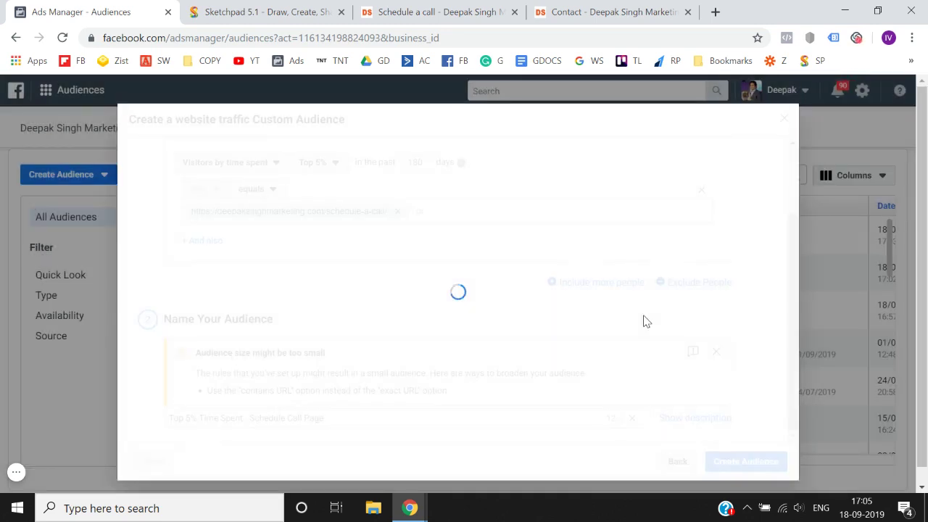
pyautogui.click(774, 426)
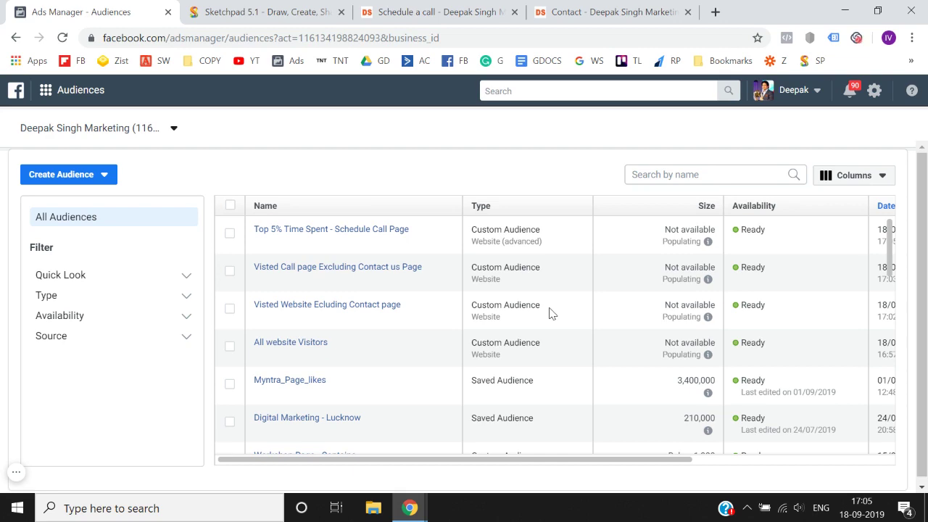
# Start another website traffic Custom Audience that includes people from the PageView event.
pyautogui.click(101, 177)
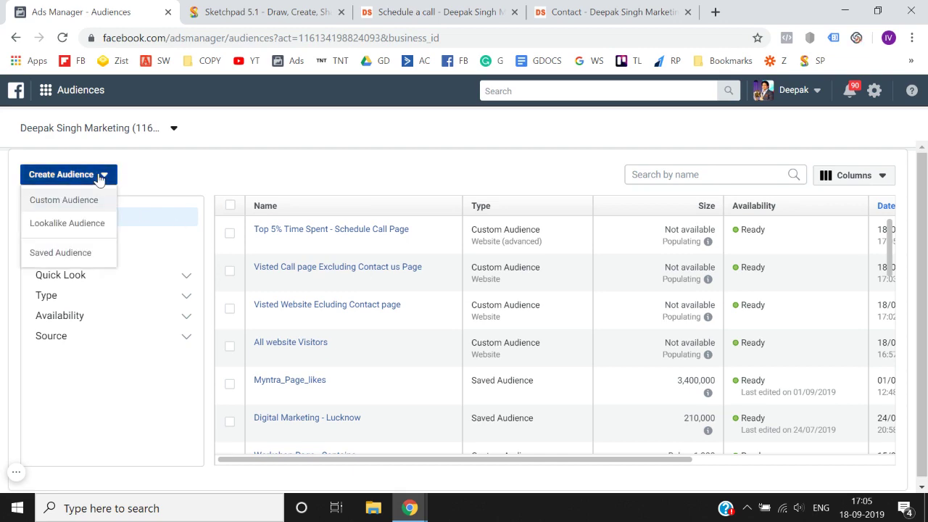
pyautogui.click(78, 210)
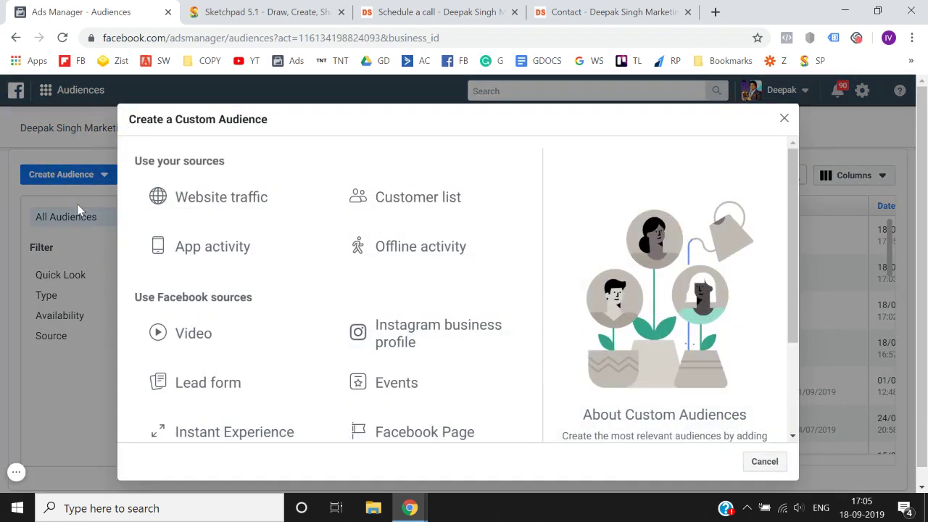
pyautogui.click(208, 194)
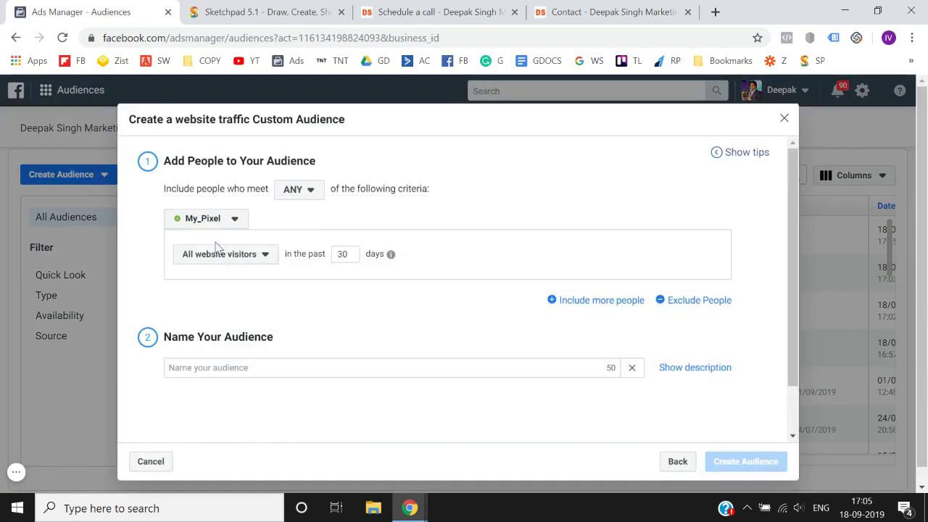
pyautogui.click(220, 255)
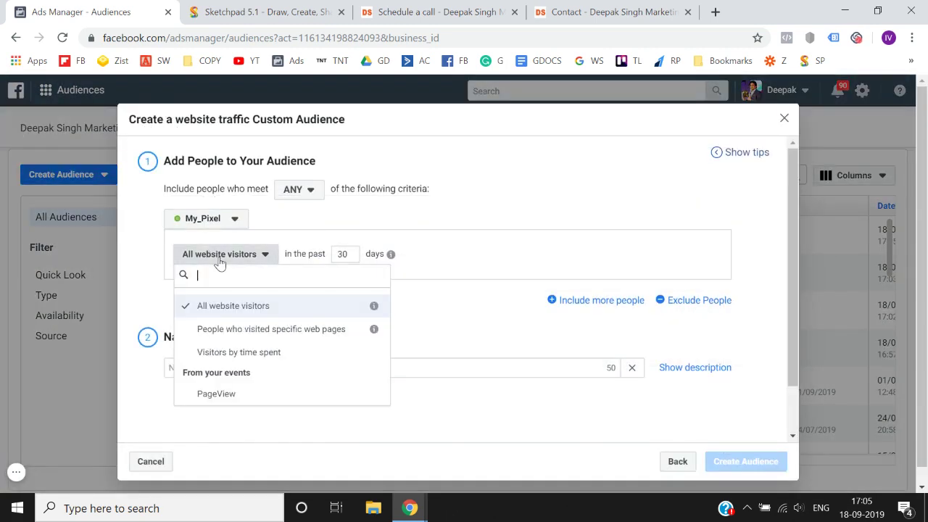
pyautogui.click(217, 393)
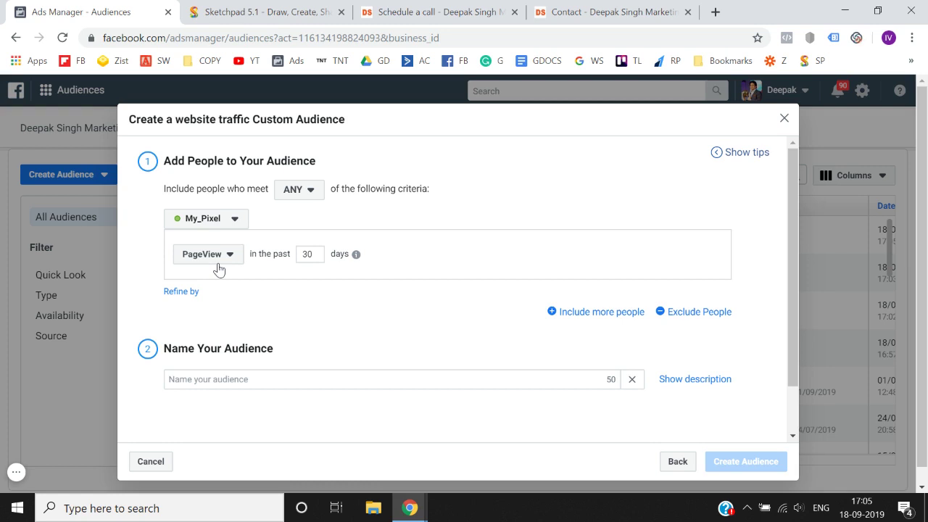
# Look at the website's Schedule a call and Contact pages, and return to the audience setup.
pyautogui.click(373, 11)
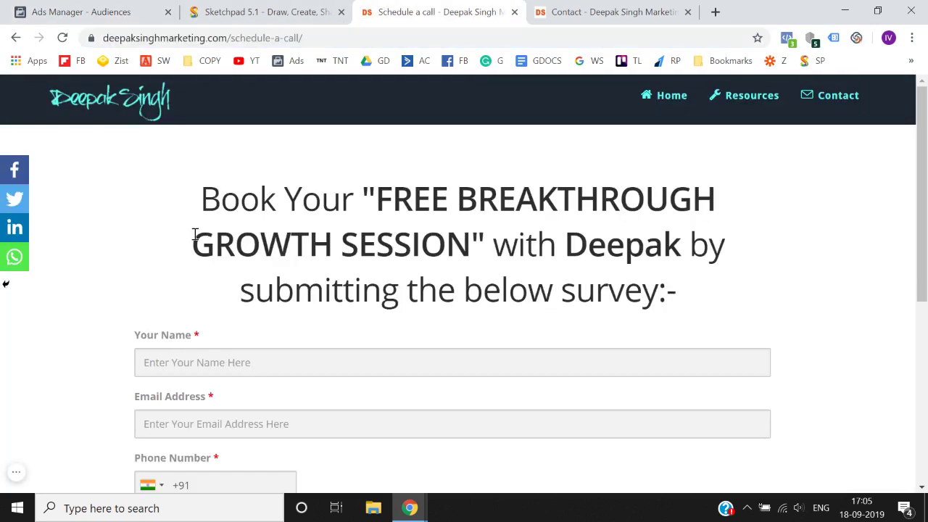
pyautogui.click(348, 35)
pyautogui.click(621, 10)
pyautogui.hotkey('ctrl', 'c')
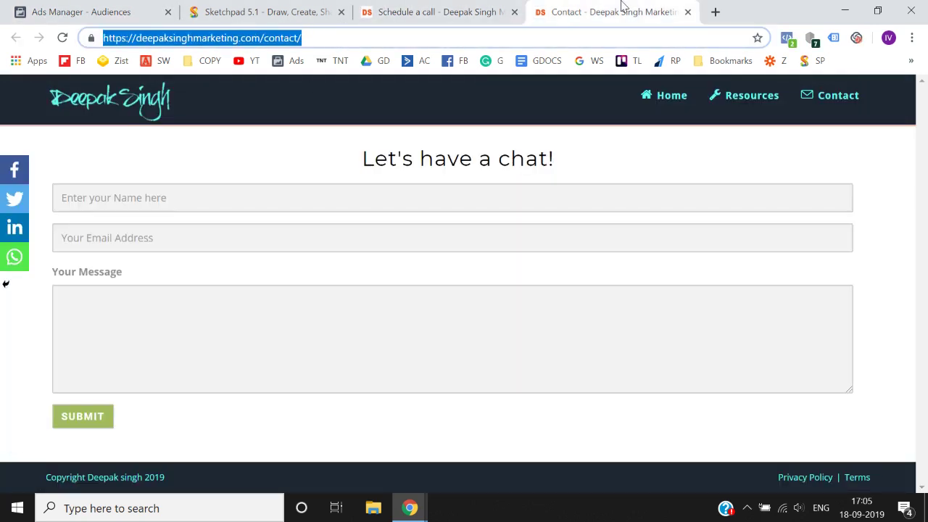
pyautogui.click(449, 8)
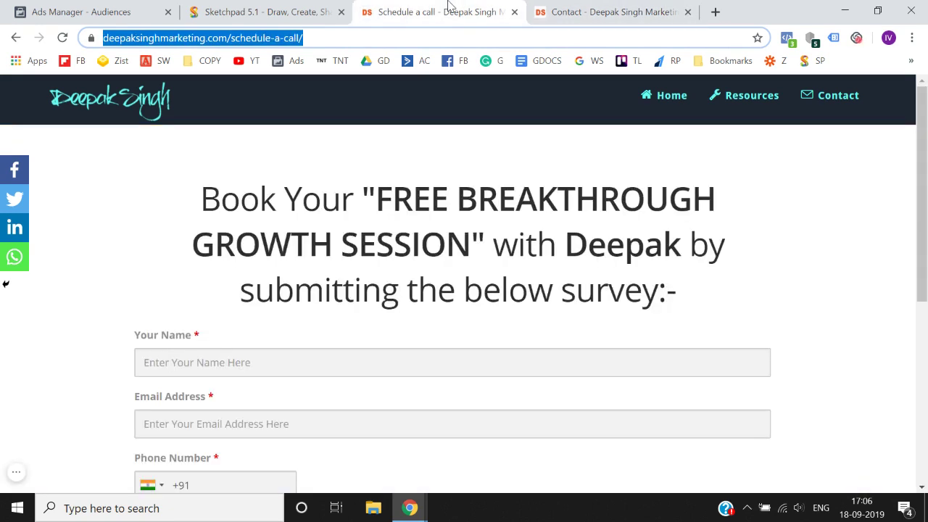
pyautogui.click(619, 9)
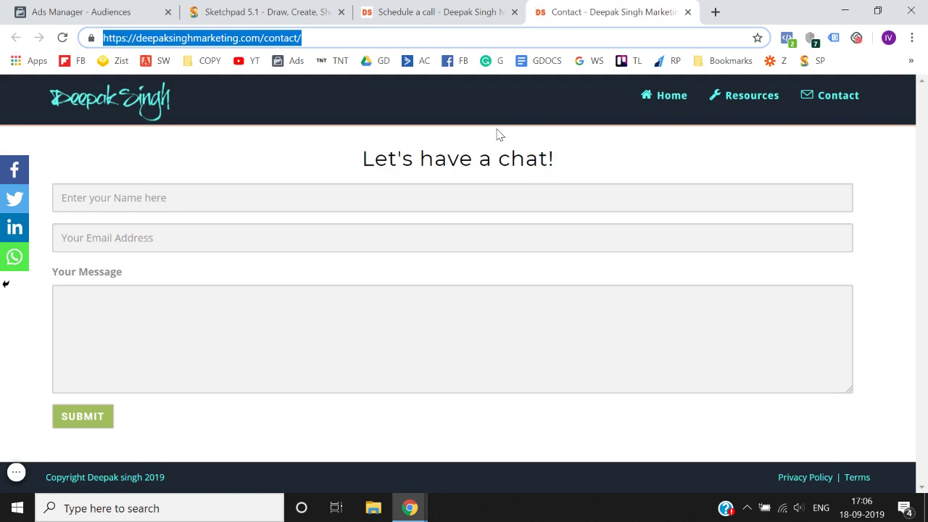
pyautogui.click(92, 9)
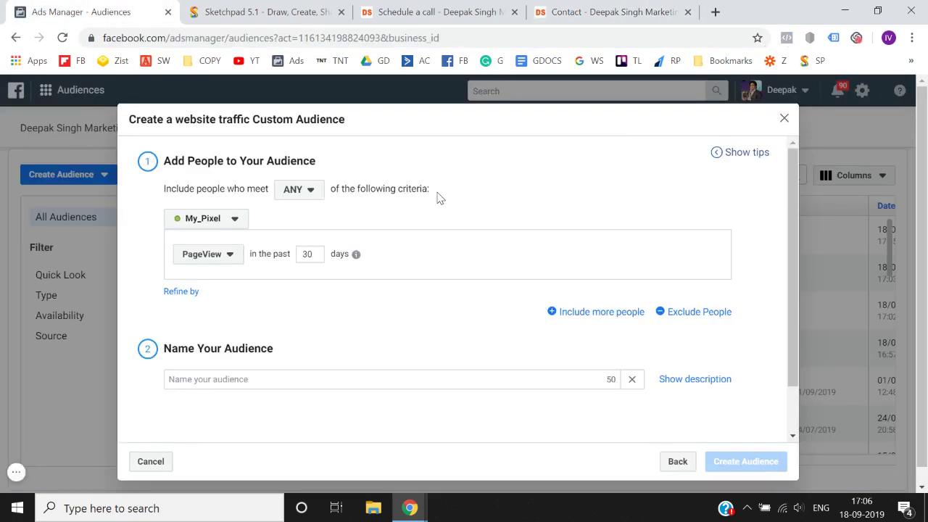
# Include people who visited specific web pages in the past 180 days, with the URL condition set to equals.
pyautogui.click(209, 262)
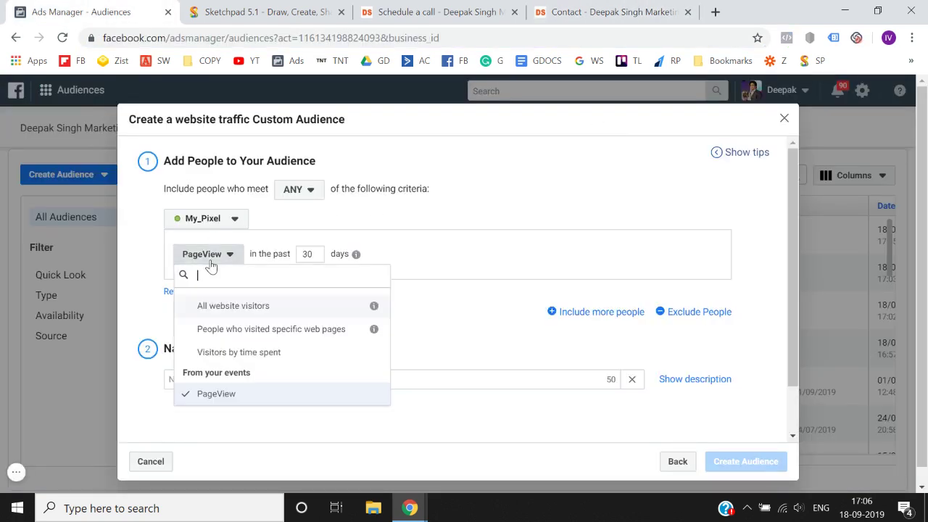
pyautogui.click(210, 330)
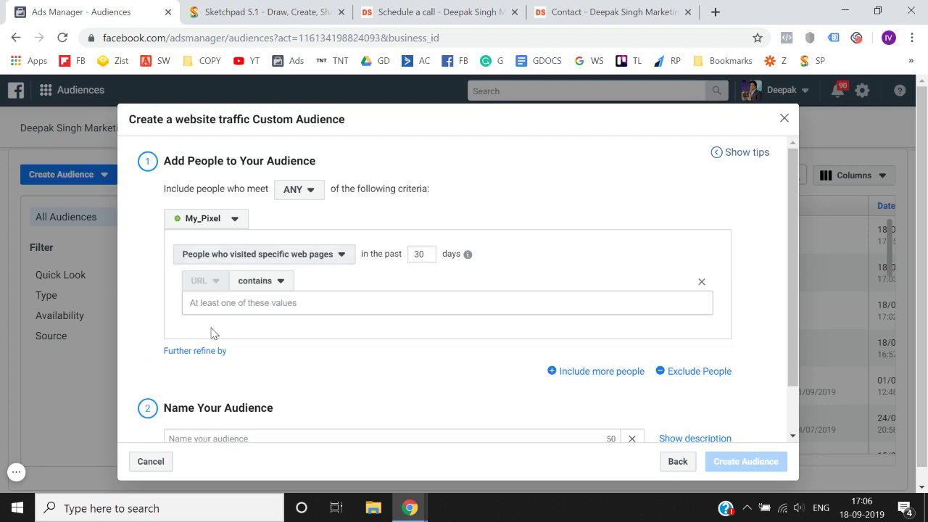
pyautogui.doubleClick(431, 253)
pyautogui.write('180')
pyautogui.click(254, 280)
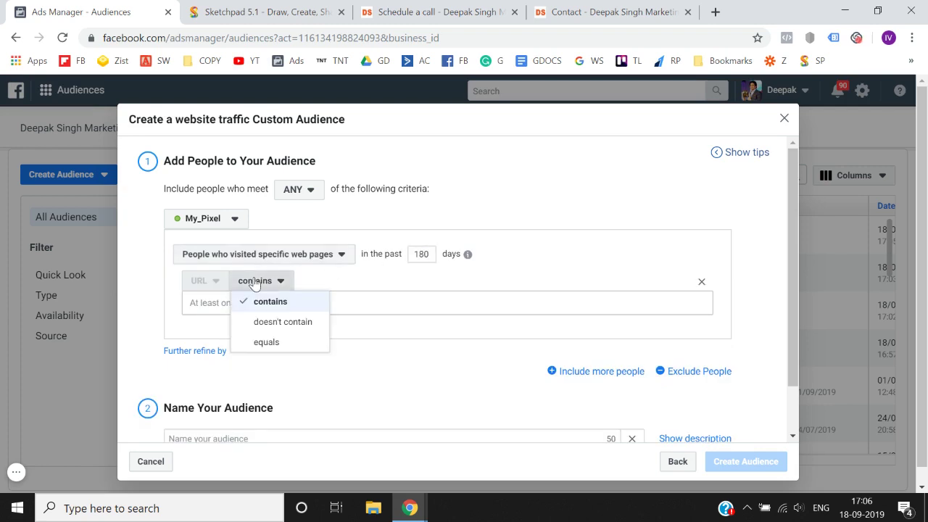
pyautogui.click(265, 342)
# Enter the Schedule a call page's full web address, ending in /schedule-a-call/, as the inclusion's URL value.
pyautogui.click(435, 12)
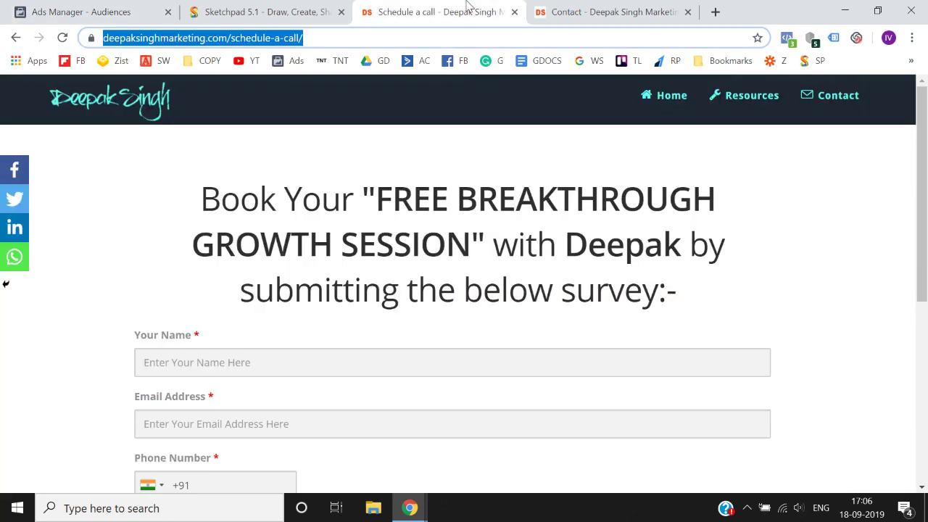
pyautogui.click(81, 12)
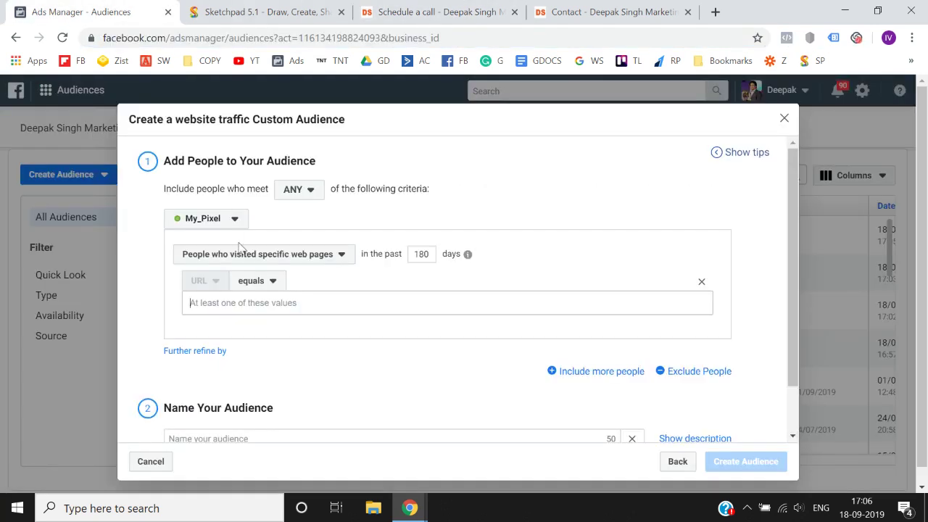
pyautogui.hotkey('ctrl', 'v')
pyautogui.scroll(-1, 336, 355)
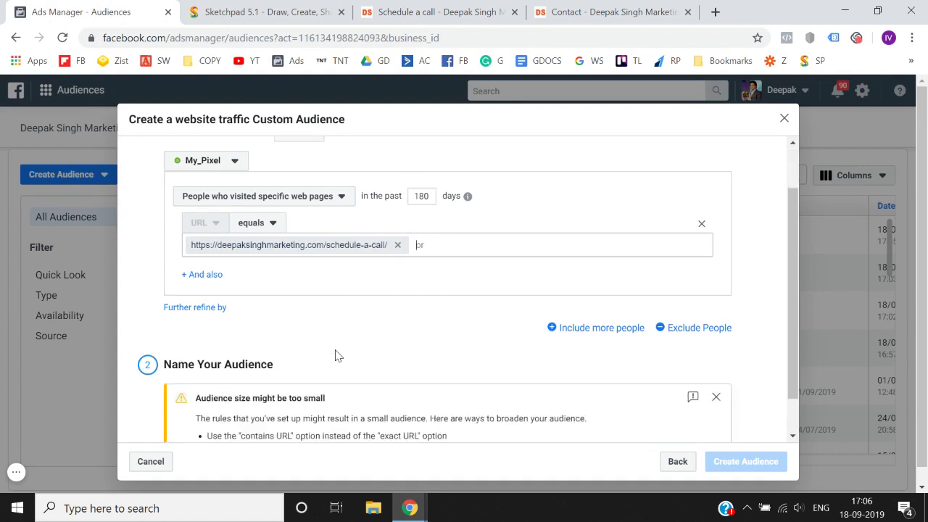
# Add a condition that the same URL must also equal the Contact page's full web address, ending in /contact/.
pyautogui.click(201, 260)
pyautogui.click(261, 349)
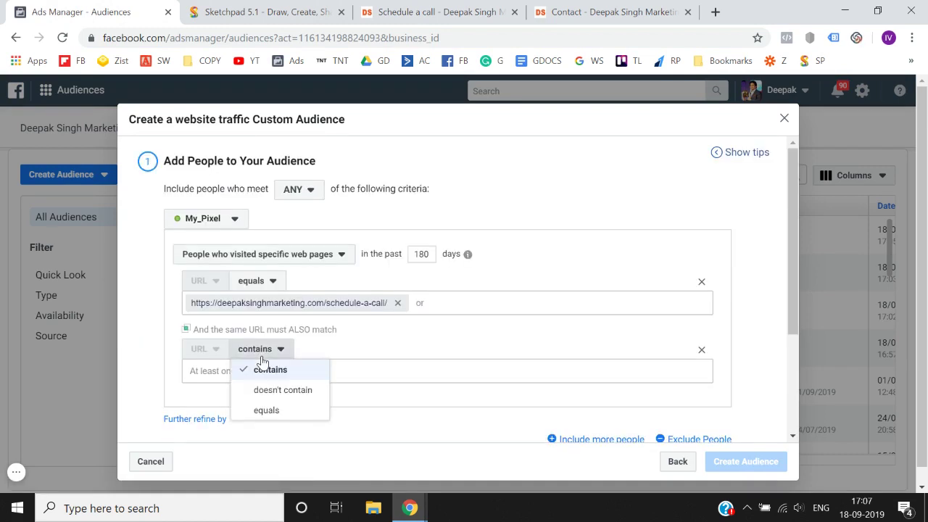
pyautogui.click(266, 410)
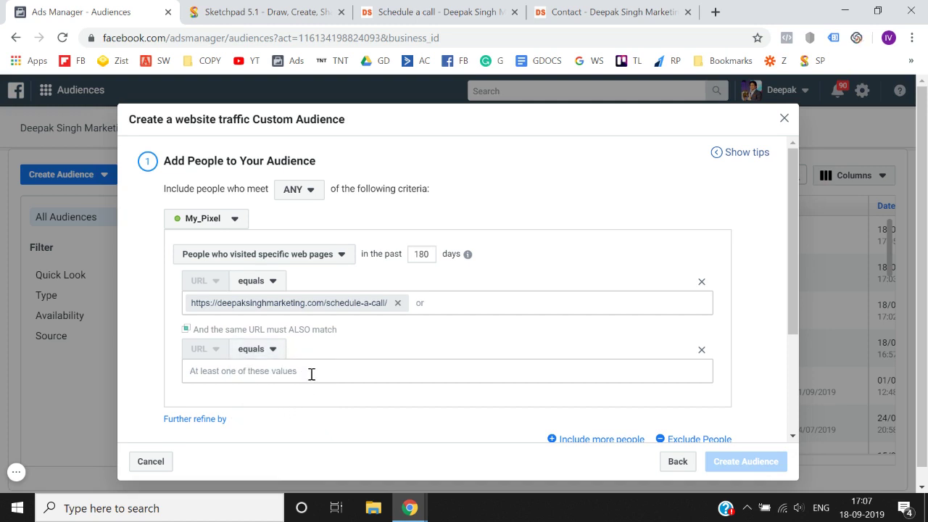
pyautogui.write('https://deepaksinghmarketing.com/contact/')
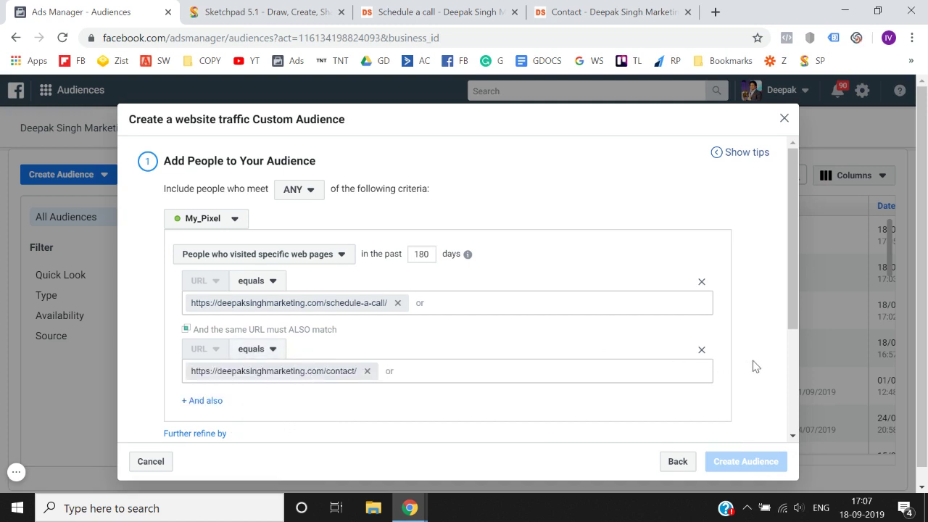
pyautogui.scroll(-1, 754, 365)
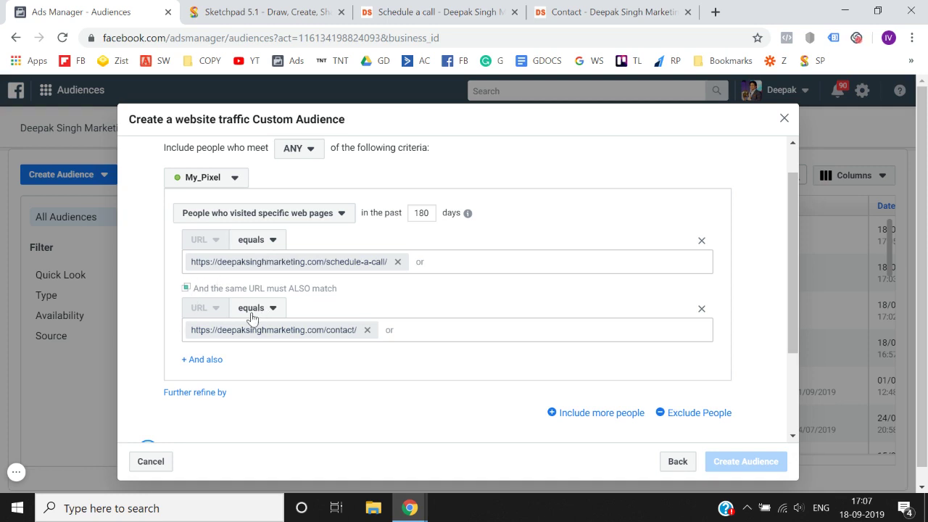
pyautogui.scroll(-1, 285, 354)
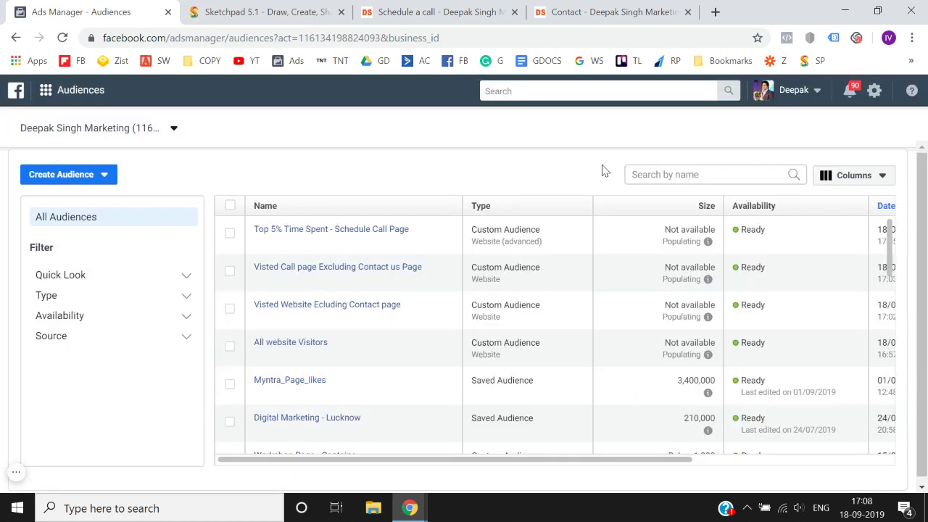
# Look at the website's Schedule a call page and start a new website traffic Custom Audience.
pyautogui.click(441, 10)
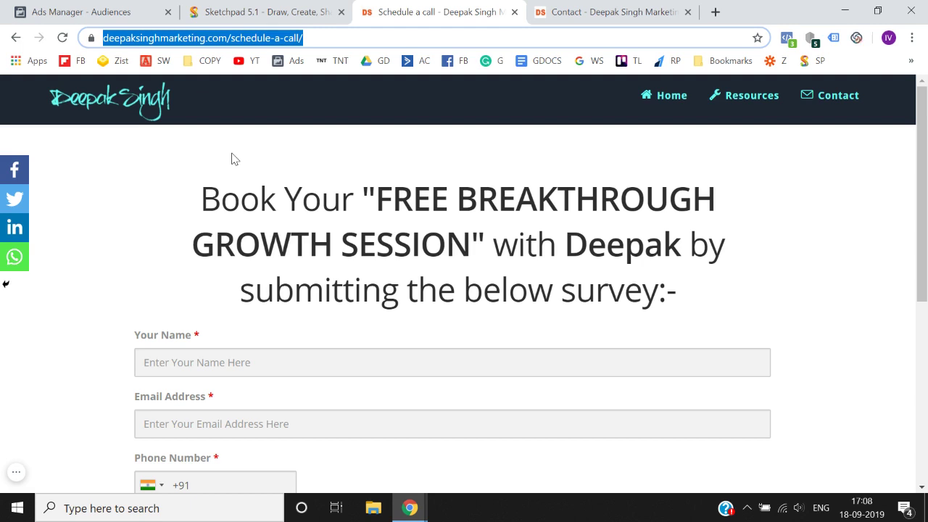
pyautogui.click(99, 11)
pyautogui.click(73, 176)
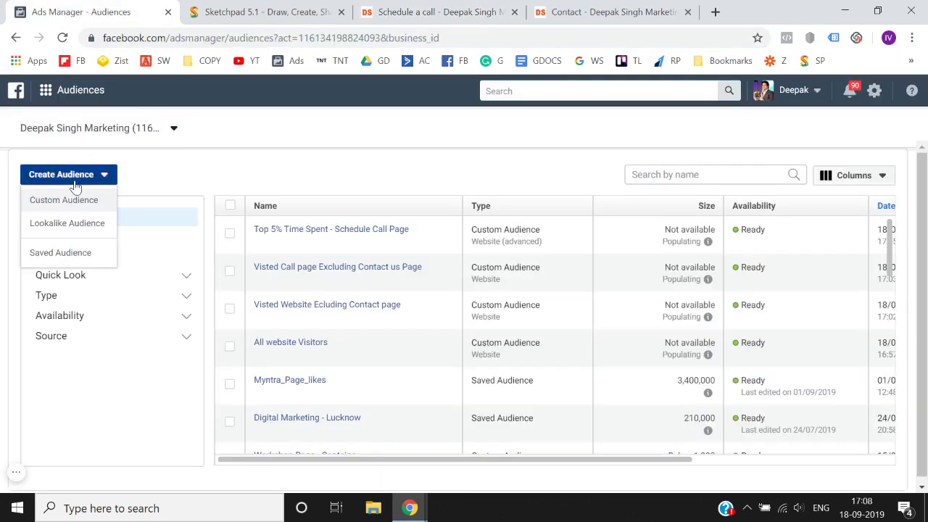
pyautogui.click(87, 200)
pyautogui.click(172, 204)
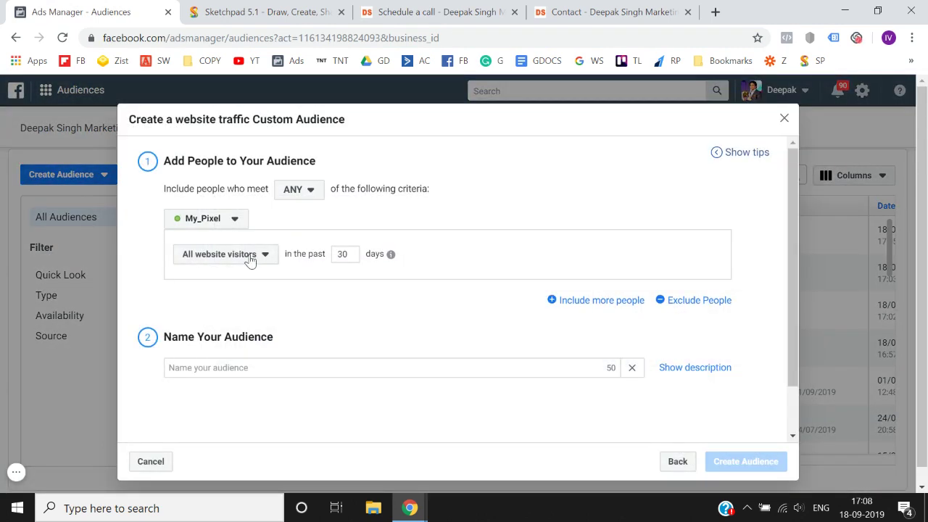
# Include people who visited specific web pages in the past 180 days, with the URL condition set to equals.
pyautogui.click(249, 260)
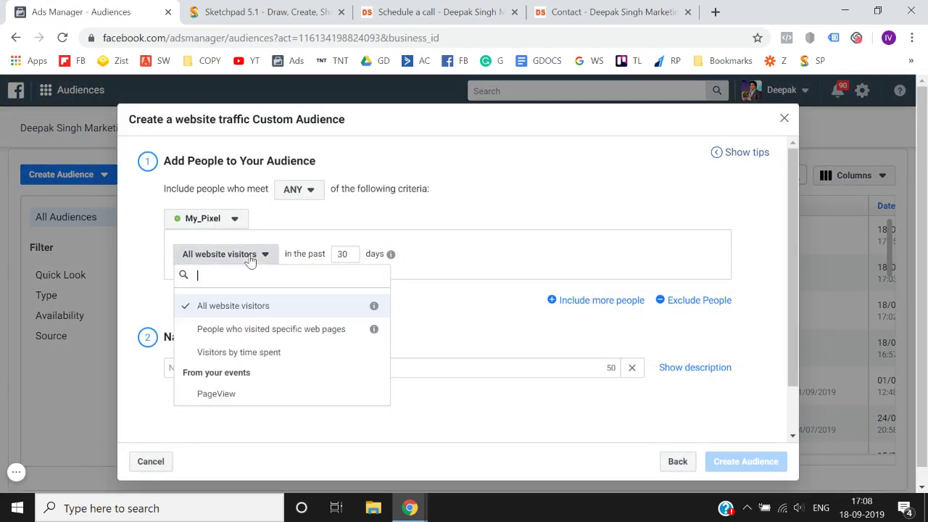
pyautogui.click(244, 336)
pyautogui.click(421, 253)
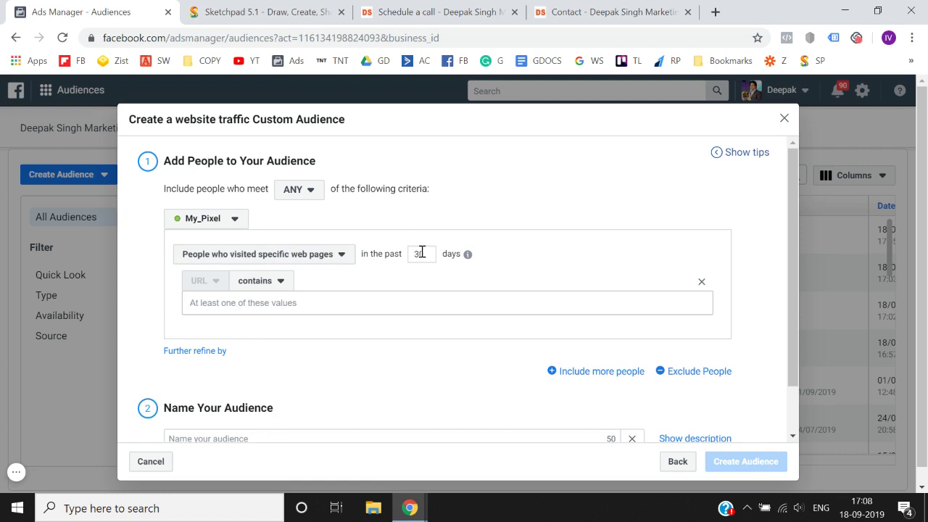
pyautogui.press('BackSpace')
pyautogui.press('BackSpace')
pyautogui.write('180')
pyautogui.click(254, 283)
pyautogui.click(255, 346)
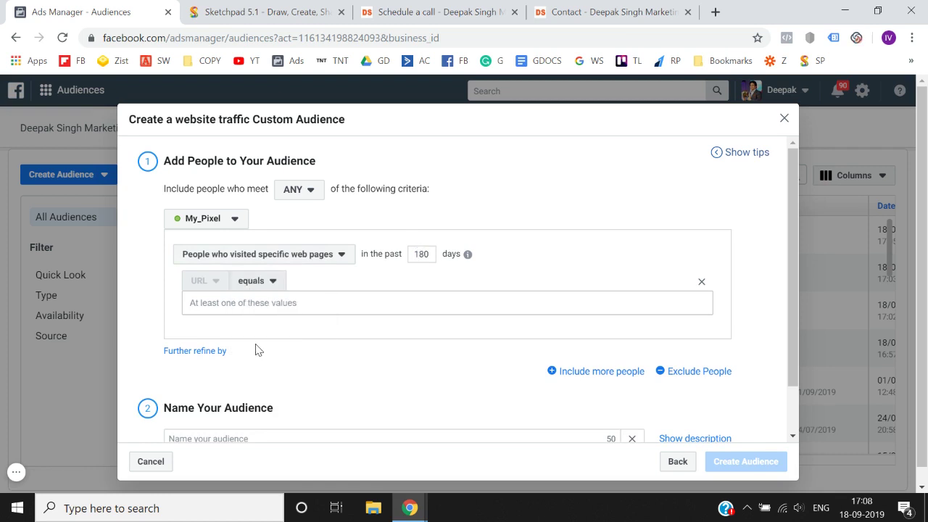
# Enter the Schedule a call page's web address as the URL value and refine by a Frequency greater than or equal to 2.
pyautogui.click(334, 310)
pyautogui.write('https://deepaksinghmarketing.com/schedule-a-call/')
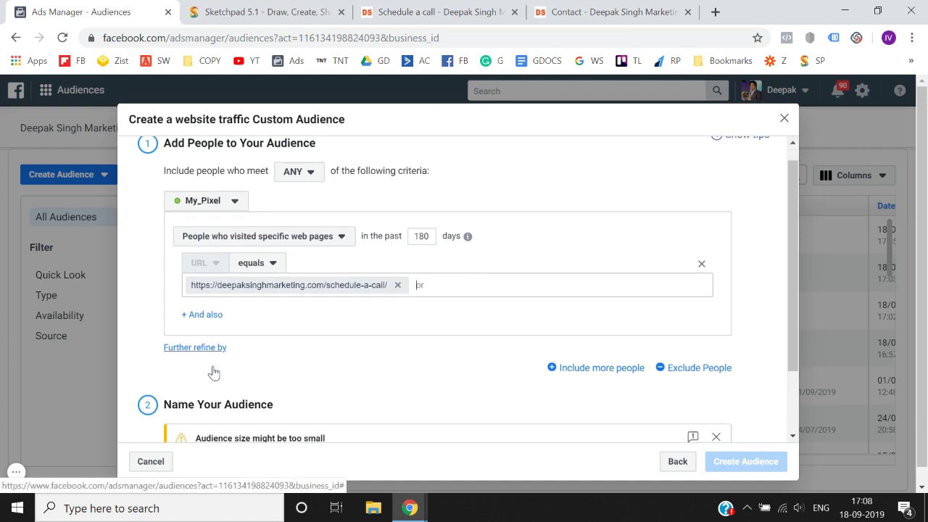
pyautogui.click(203, 352)
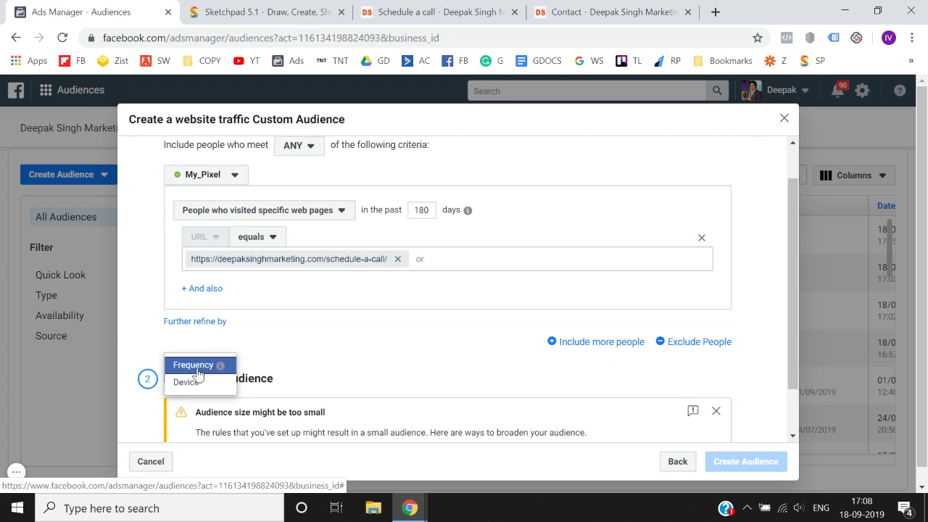
pyautogui.click(196, 370)
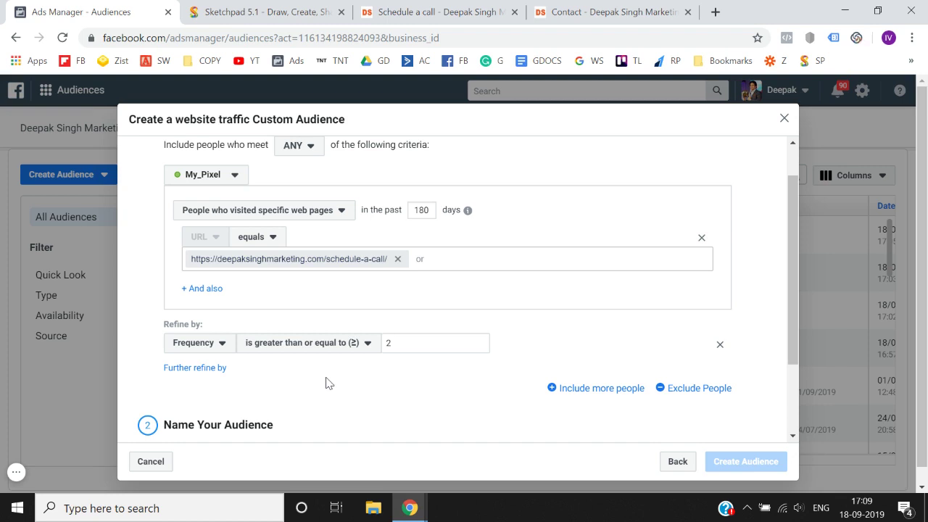
pyautogui.scroll(-2, 337, 379)
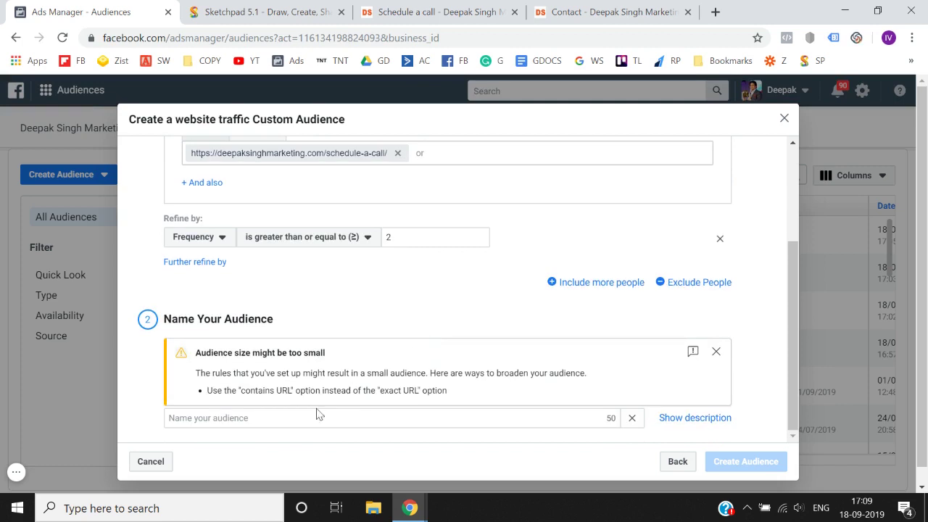
# Remove the Frequency refinement and close the audience setup without creating the audience.
pyautogui.click(300, 421)
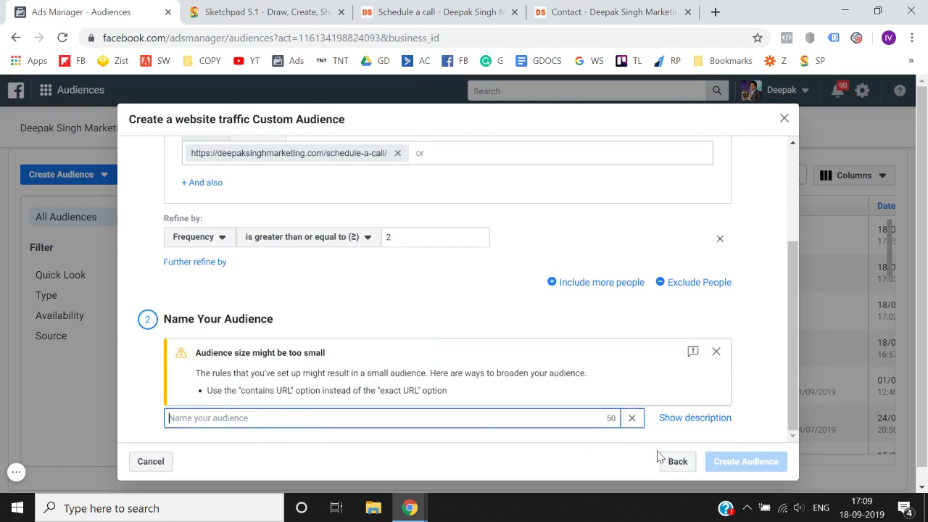
pyautogui.click(425, 306)
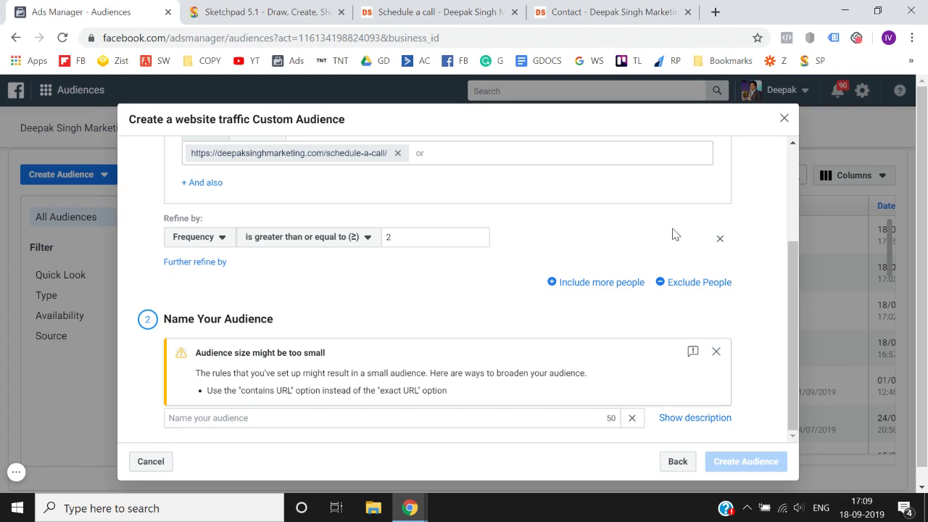
pyautogui.click(719, 239)
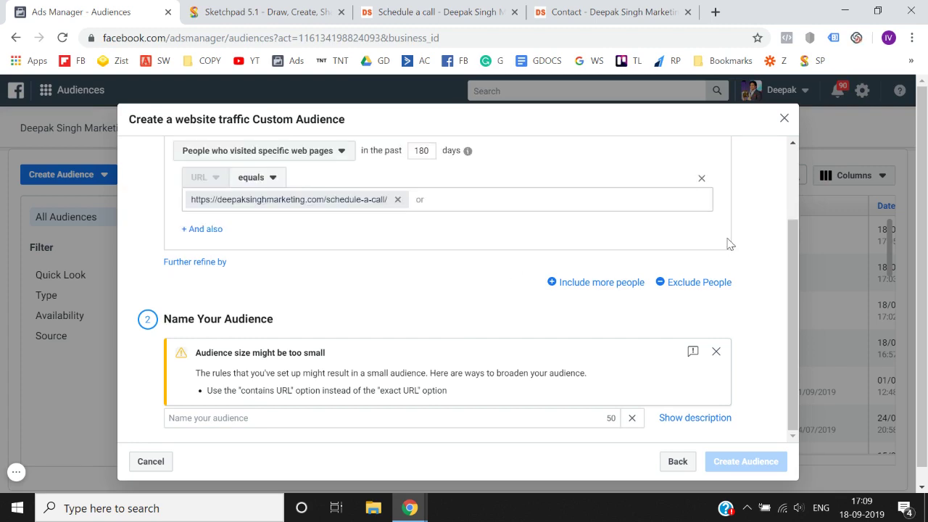
pyautogui.click(784, 120)
# Look at the website's Schedule a call and Contact pages, and return to the audiences list.
pyautogui.click(493, 10)
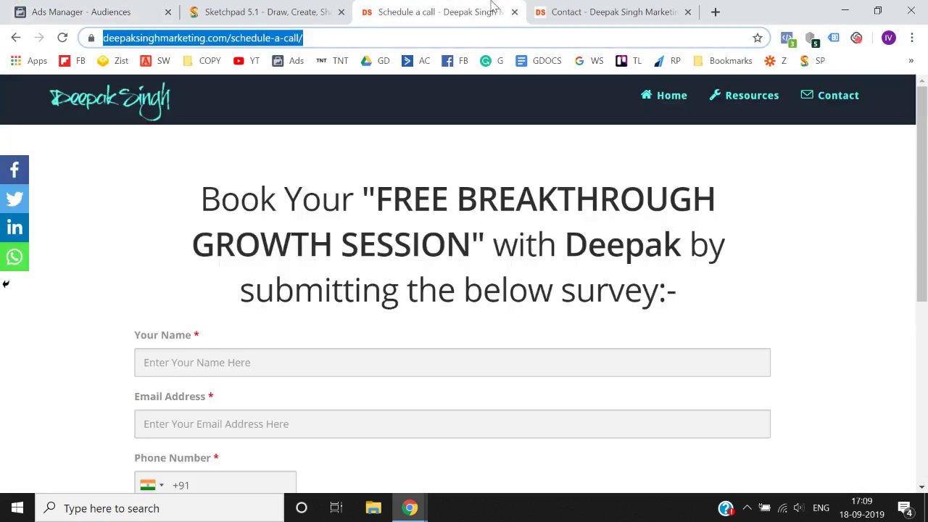
pyautogui.click(574, 9)
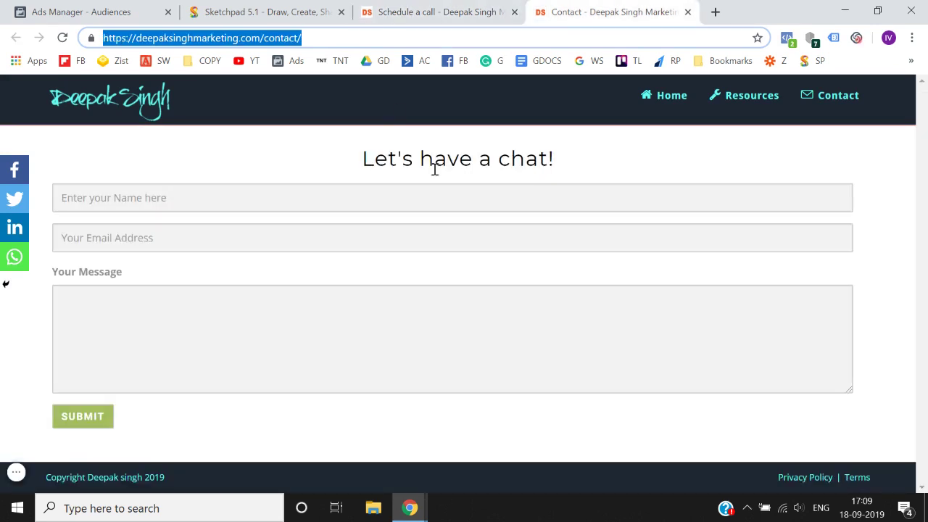
pyautogui.click(443, 10)
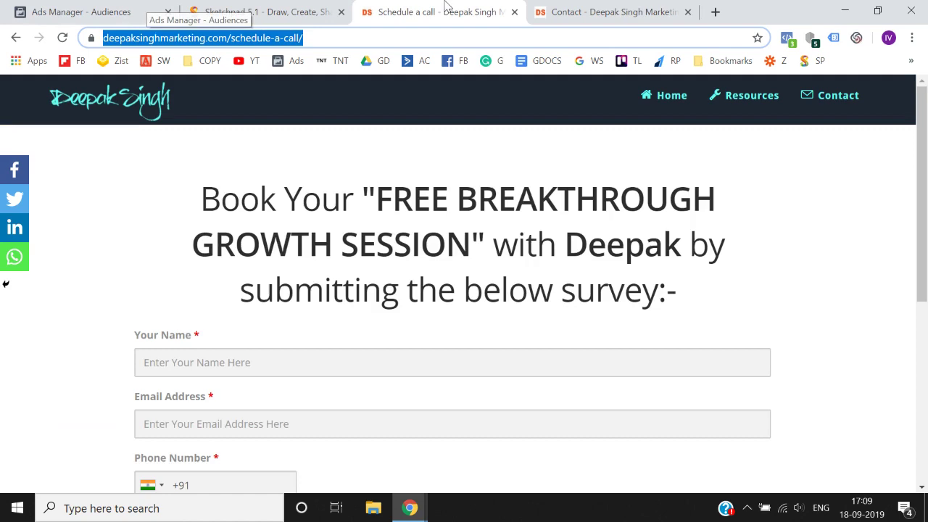
pyautogui.click(614, 7)
pyautogui.click(127, 8)
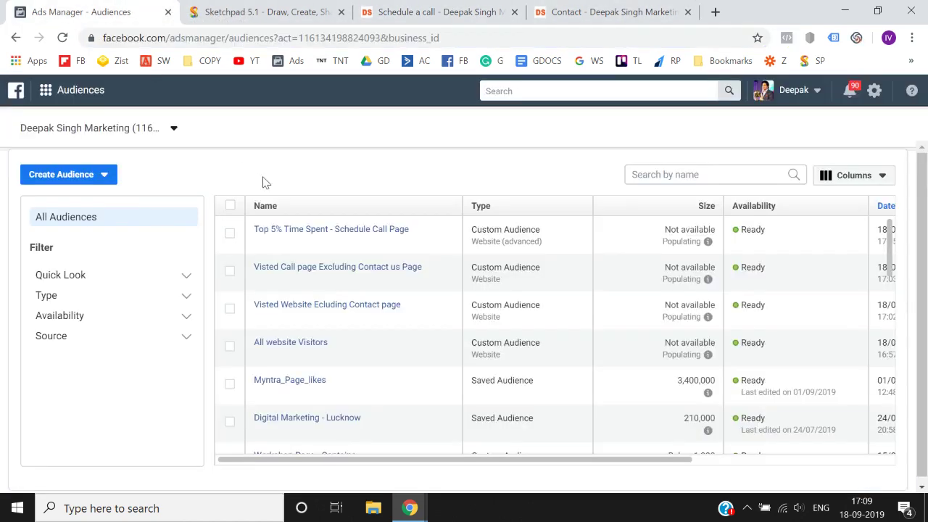
# Start another website traffic Custom Audience.
pyautogui.click(67, 175)
pyautogui.click(64, 203)
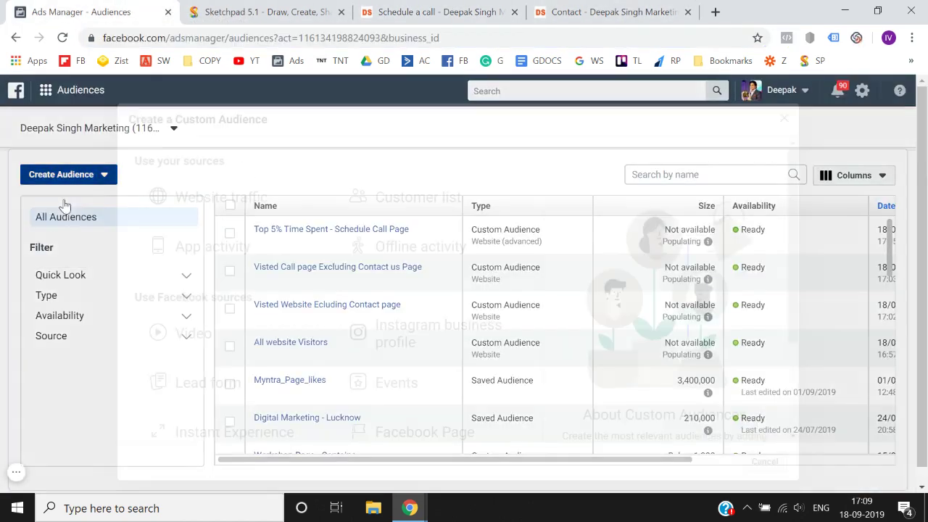
pyautogui.click(205, 215)
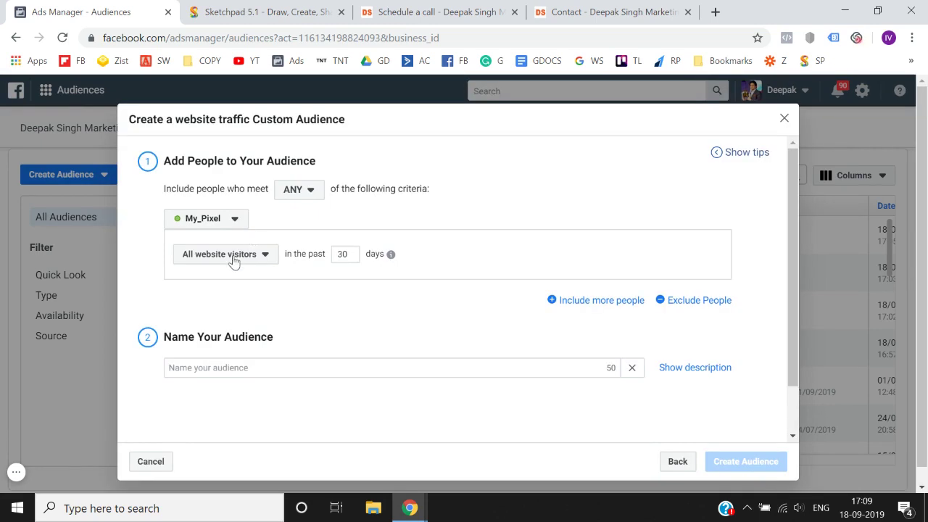
# Set the inclusion to people who visited specific web pages in the past 180 days, with the URL condition as equals.
pyautogui.click(231, 258)
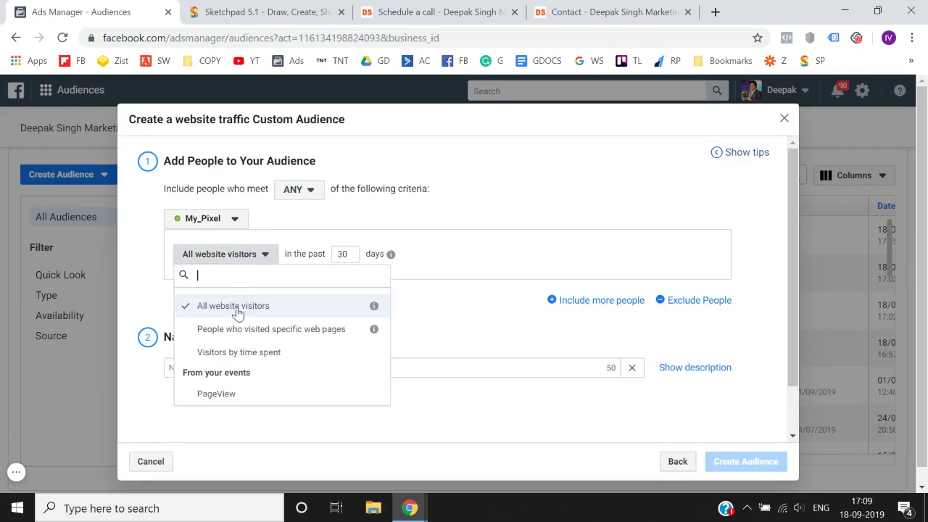
pyautogui.click(234, 329)
pyautogui.doubleClick(424, 254)
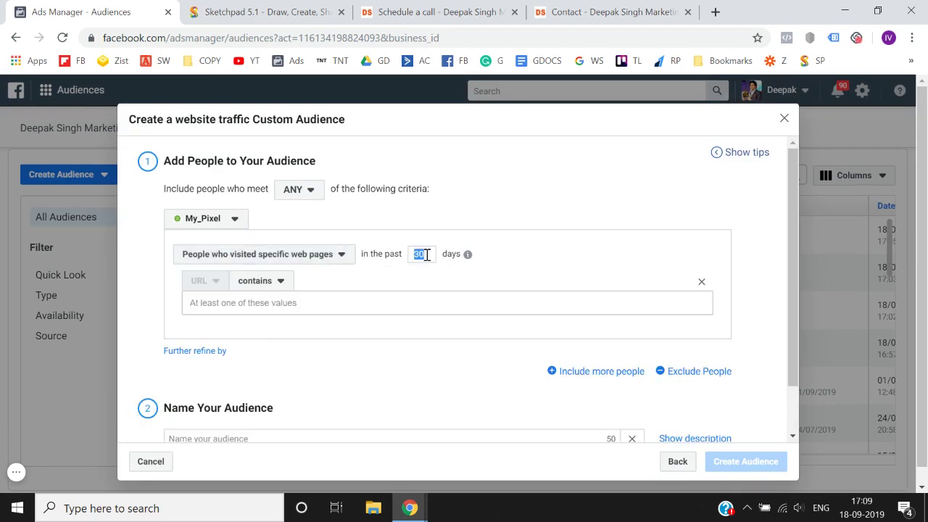
pyautogui.write('180')
pyautogui.click(253, 285)
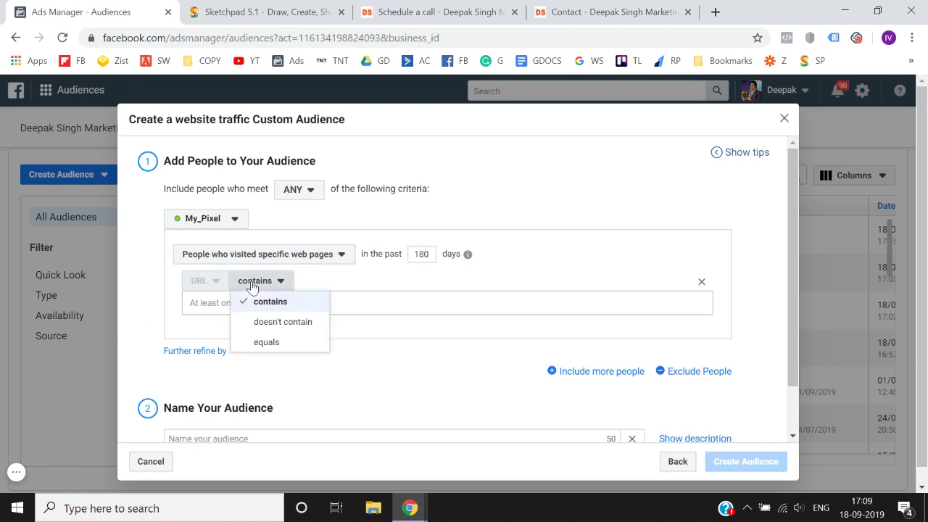
pyautogui.click(265, 341)
# Enter the Schedule a call page's full web address, ending in /schedule-a-call/, as the first inclusion's URL value.
pyautogui.click(435, 11)
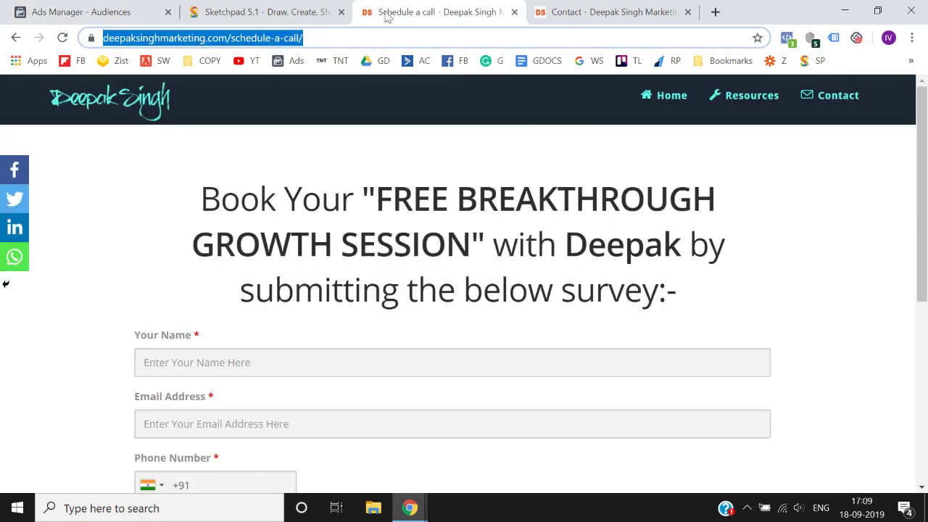
pyautogui.click(129, 9)
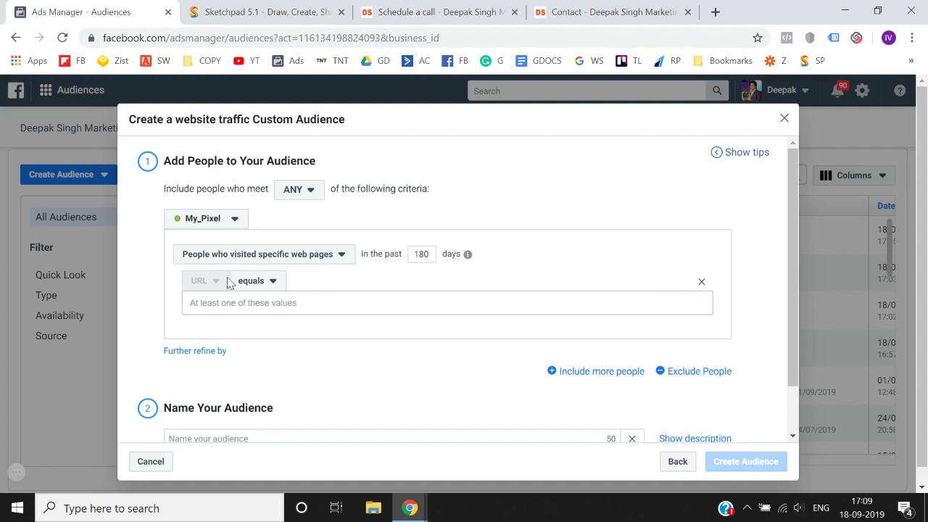
pyautogui.click(236, 297)
pyautogui.hotkey('ctrl', 'v')
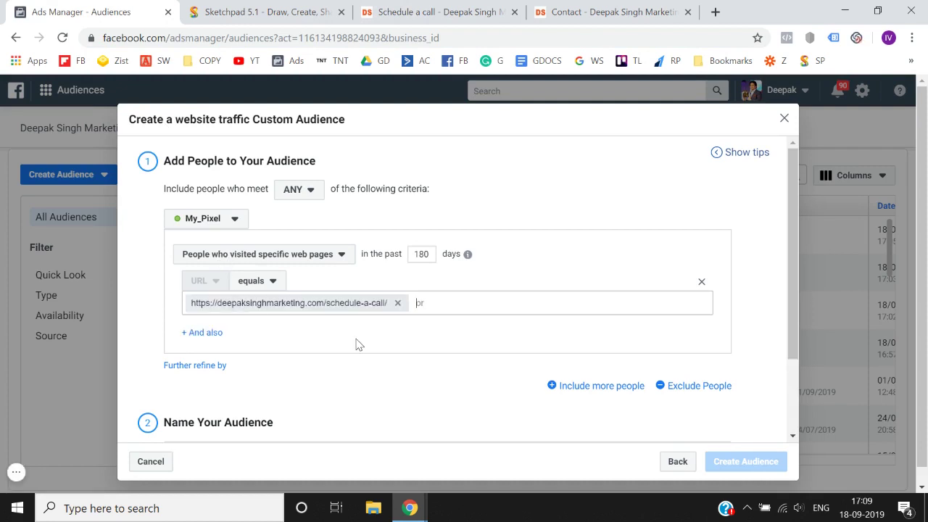
# Add a second inclusion group for people who visited specific web pages in the past 180 days, with the URL condition set to equals.
pyautogui.scroll(-1, 356, 344)
pyautogui.click(584, 352)
pyautogui.scroll(-2, 322, 326)
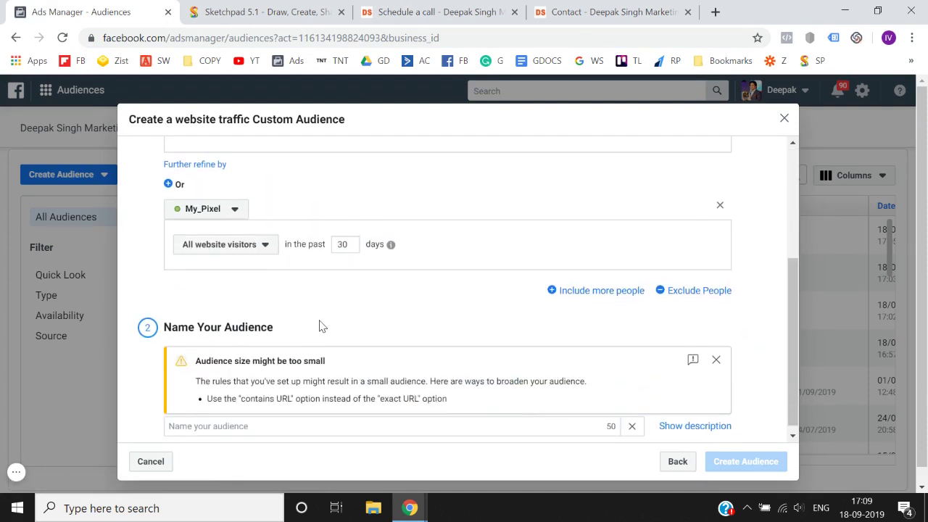
pyautogui.click(239, 248)
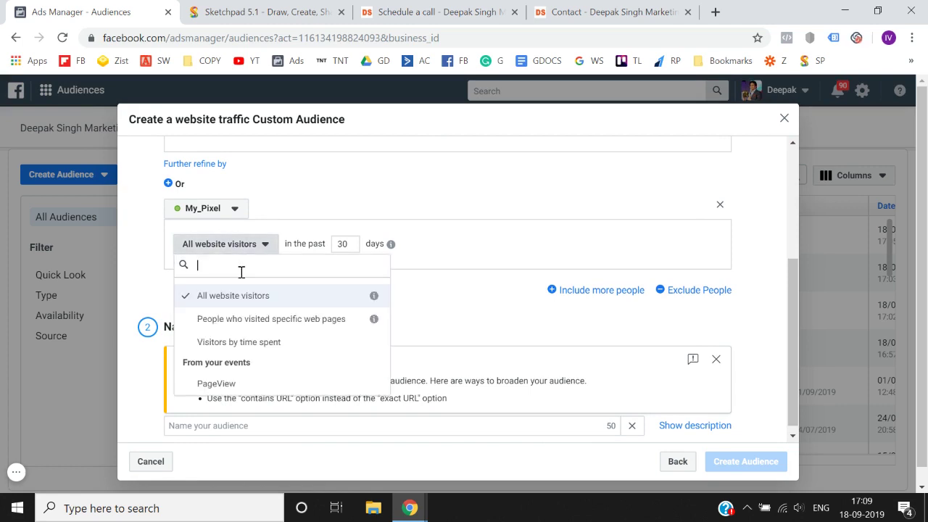
pyautogui.click(251, 327)
pyautogui.doubleClick(426, 246)
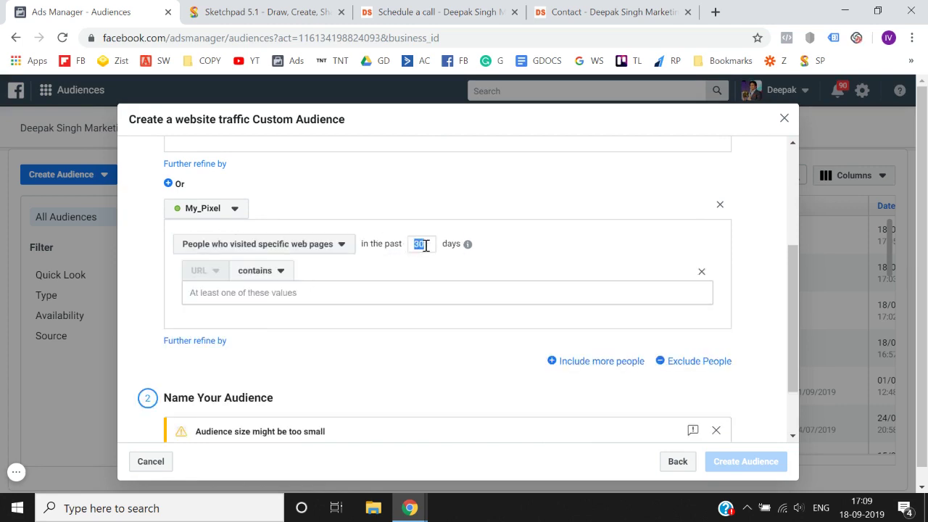
pyautogui.write('180')
pyautogui.click(243, 275)
pyautogui.click(254, 331)
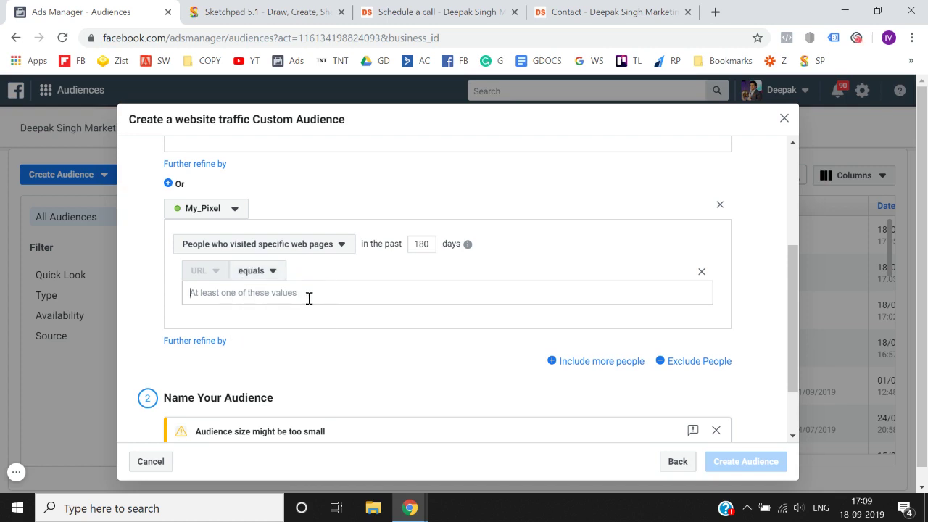
# Enter the Contact page's full web address, ending in /contact/, as the second inclusion group's URL value.
pyautogui.click(601, 11)
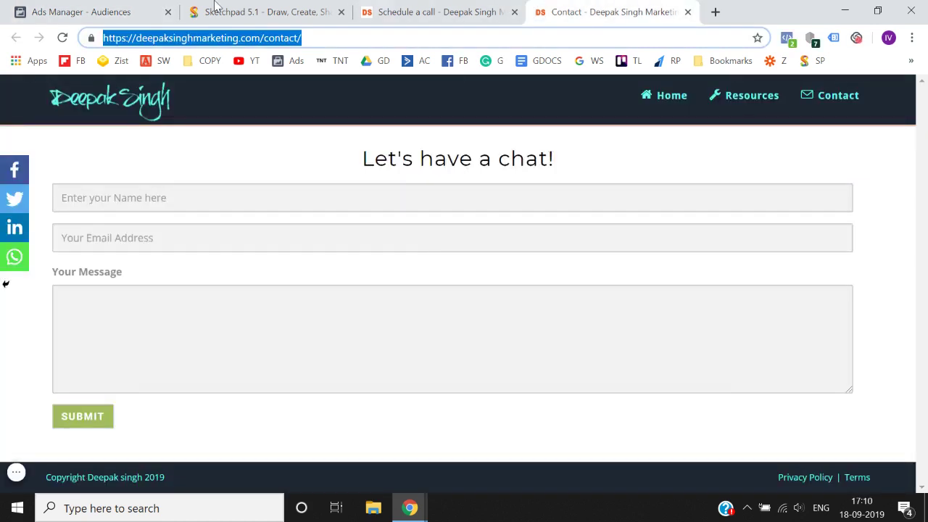
pyautogui.hotkey('ctrl', 'c')
pyautogui.click(87, 12)
pyautogui.hotkey('ctrl', 'v')
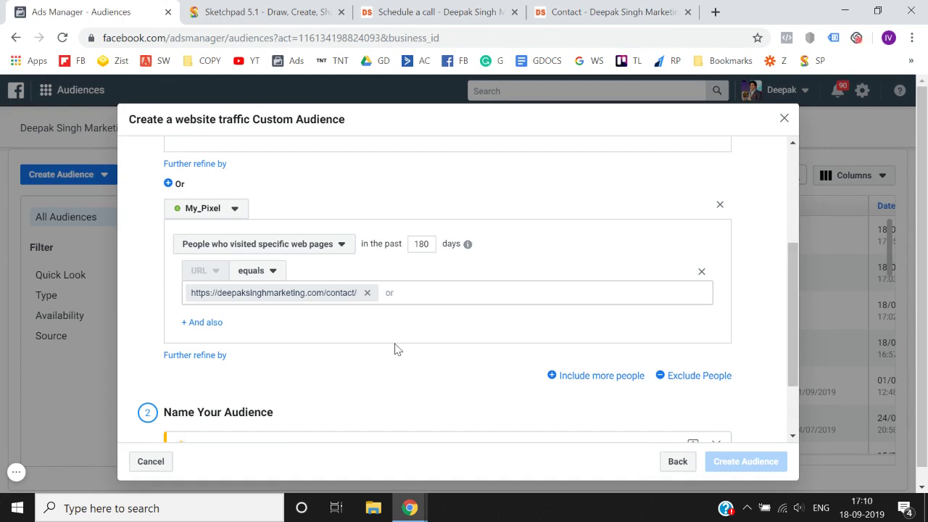
# Review the URL criteria of both inclusion groups and close the website traffic audience setup without creating it.
pyautogui.scroll(3, 397, 348)
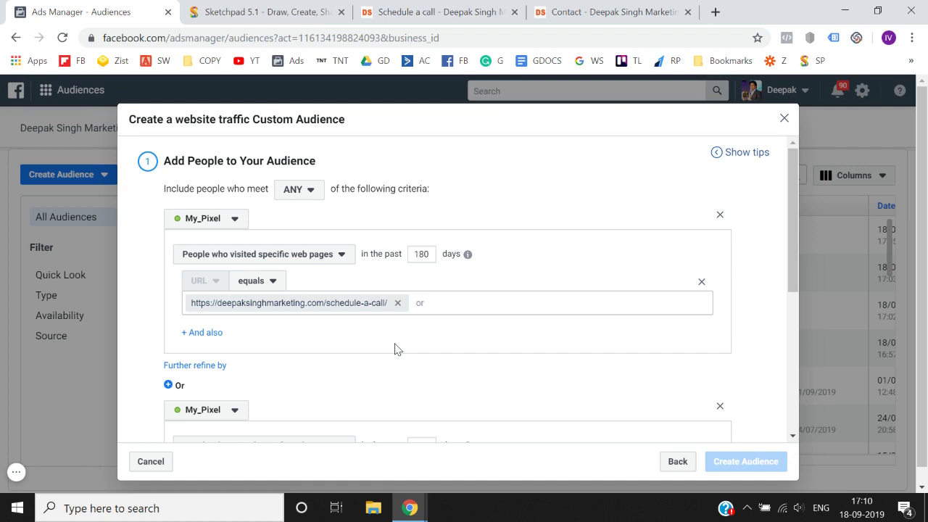
pyautogui.scroll(-2, 395, 349)
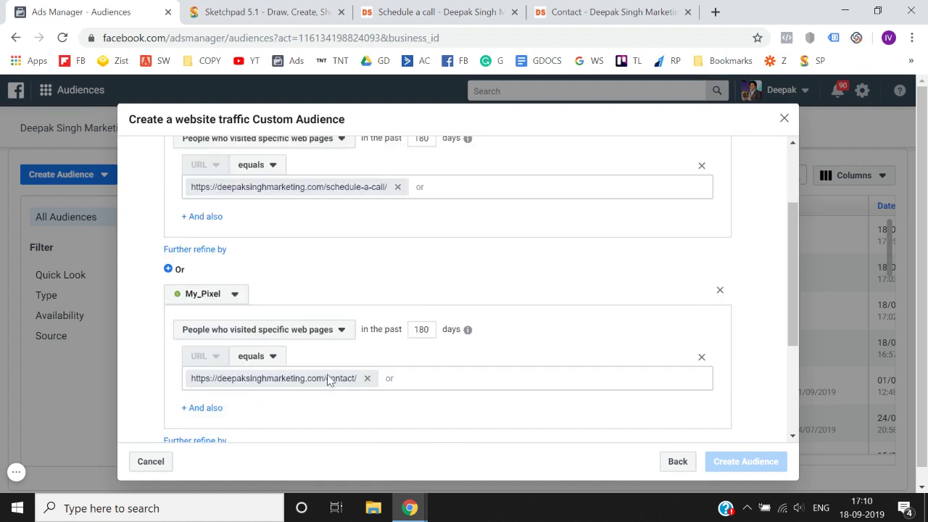
pyautogui.scroll(-2, 329, 384)
pyautogui.scroll(3, 330, 386)
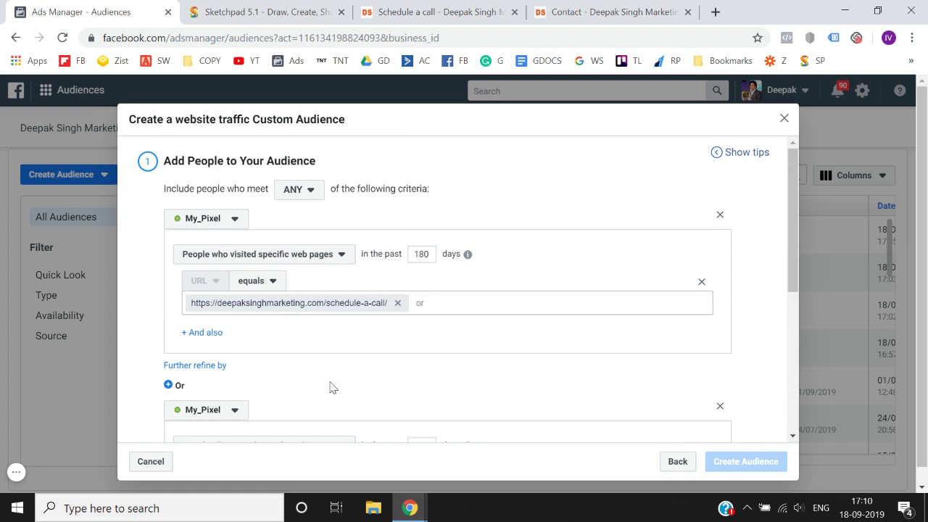
pyautogui.scroll(-4, 329, 387)
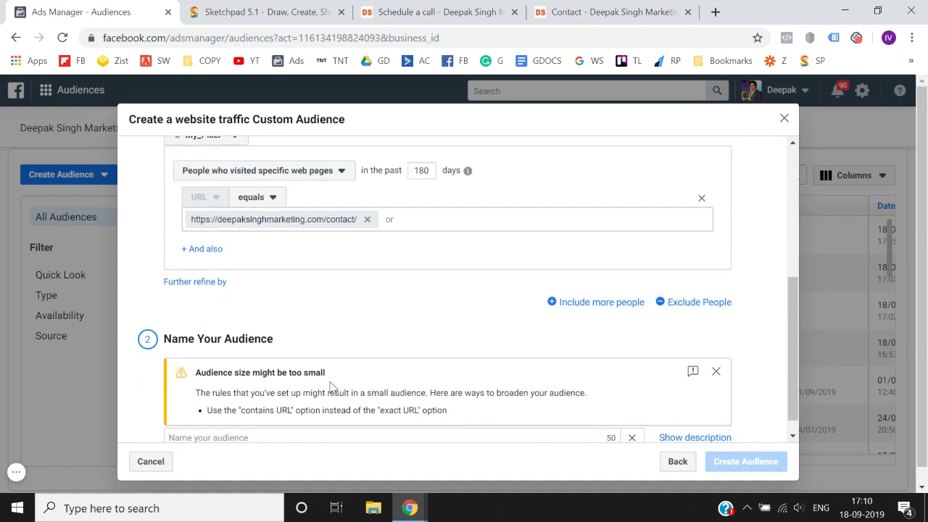
pyautogui.scroll(4, 329, 387)
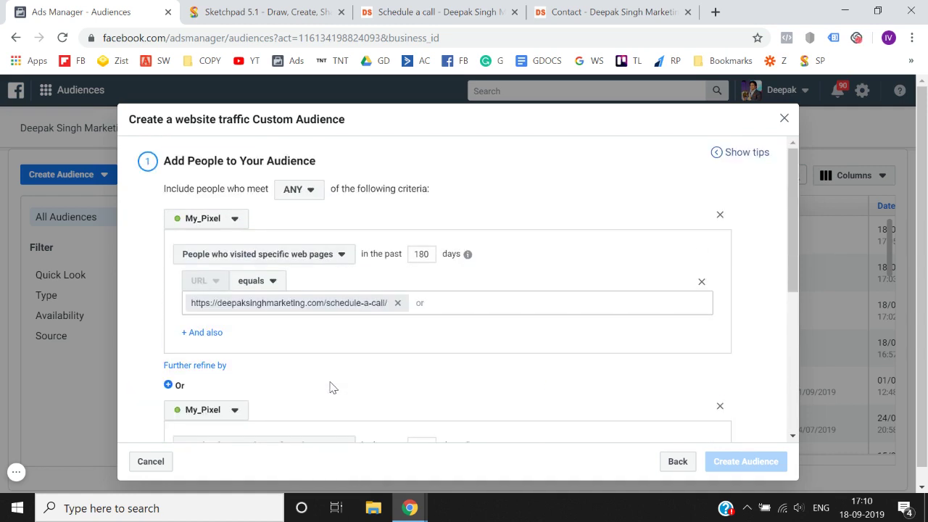
pyautogui.scroll(-1, 329, 387)
pyautogui.scroll(1, 330, 387)
pyautogui.click(783, 119)
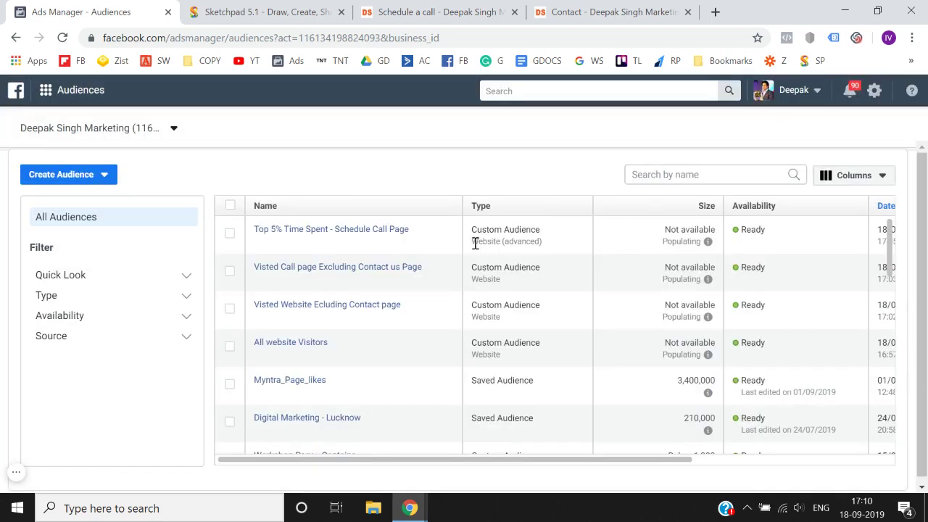
# Look through the audience list, examining the size and population status of the website audiences.
pyautogui.moveTo(707, 242)
pyautogui.scroll(-2, 656, 284)
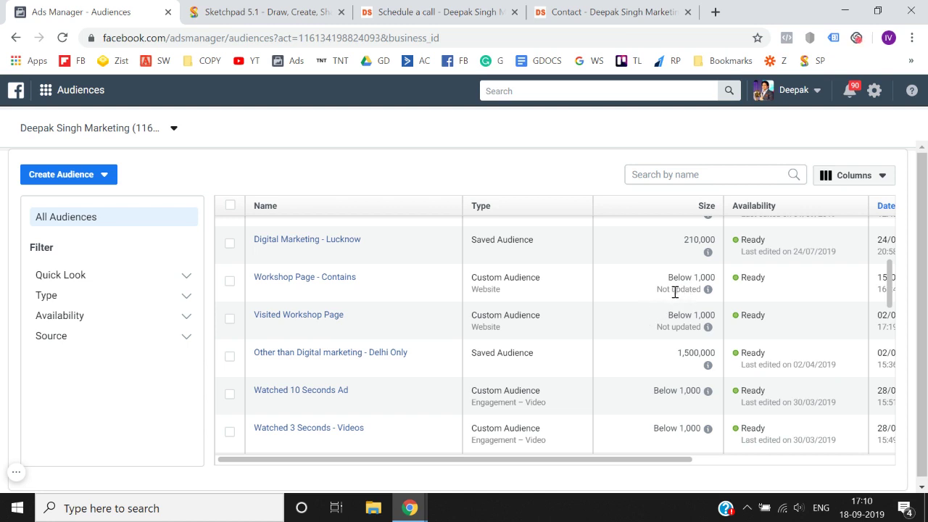
pyautogui.moveTo(360, 282)
pyautogui.scroll(3, 688, 282)
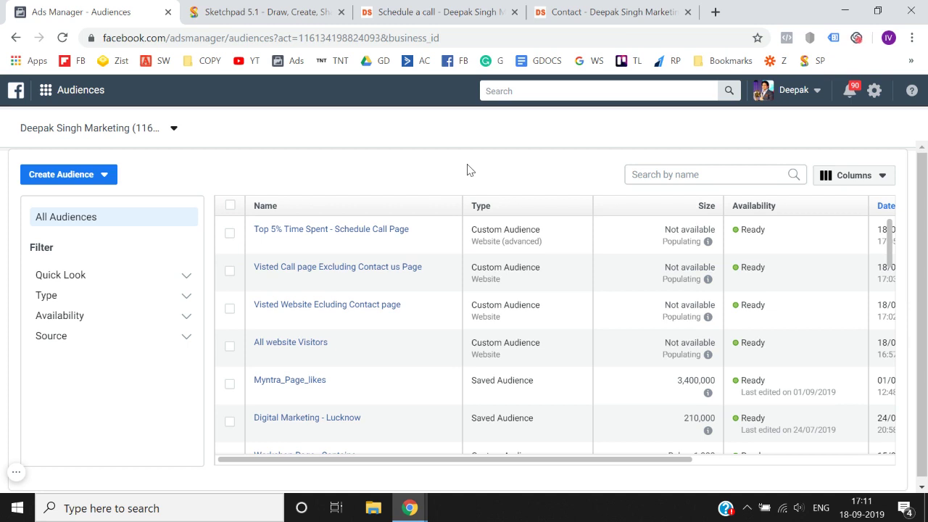
# View the website's Schedule a call and Contact pages in turn, and return to the audience list.
pyautogui.click(444, 10)
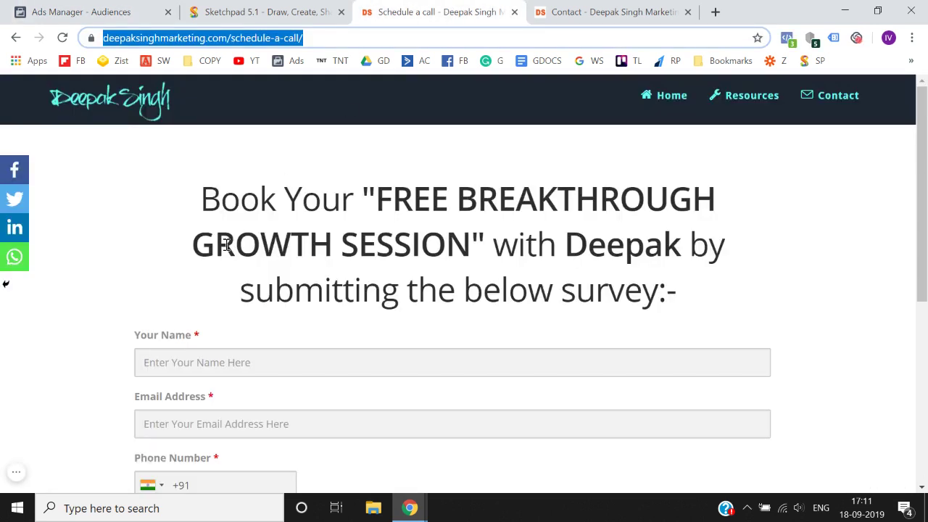
pyautogui.click(550, 9)
pyautogui.click(425, 9)
pyautogui.click(580, 9)
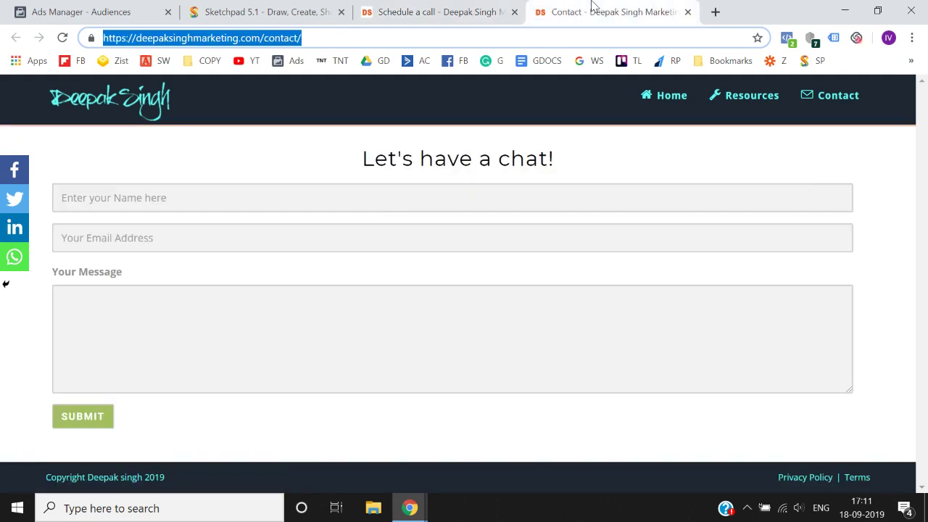
pyautogui.click(445, 9)
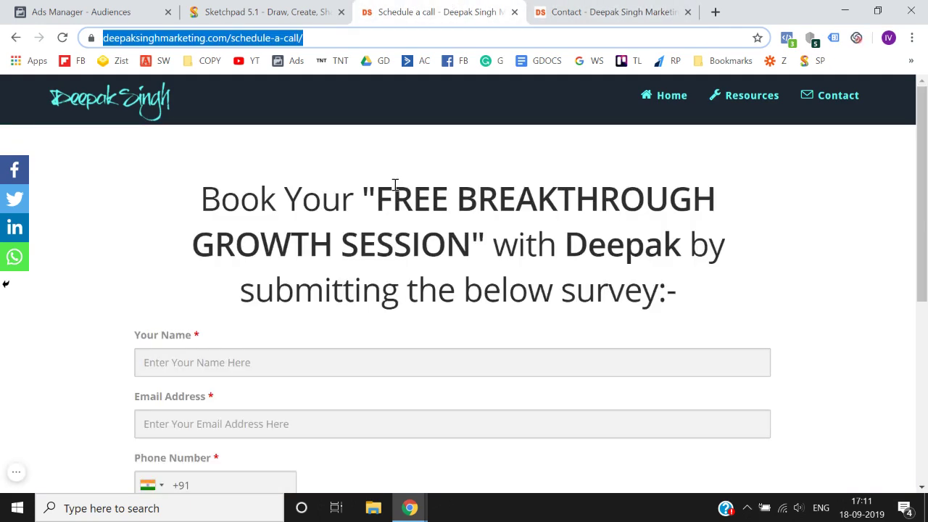
pyautogui.click(125, 10)
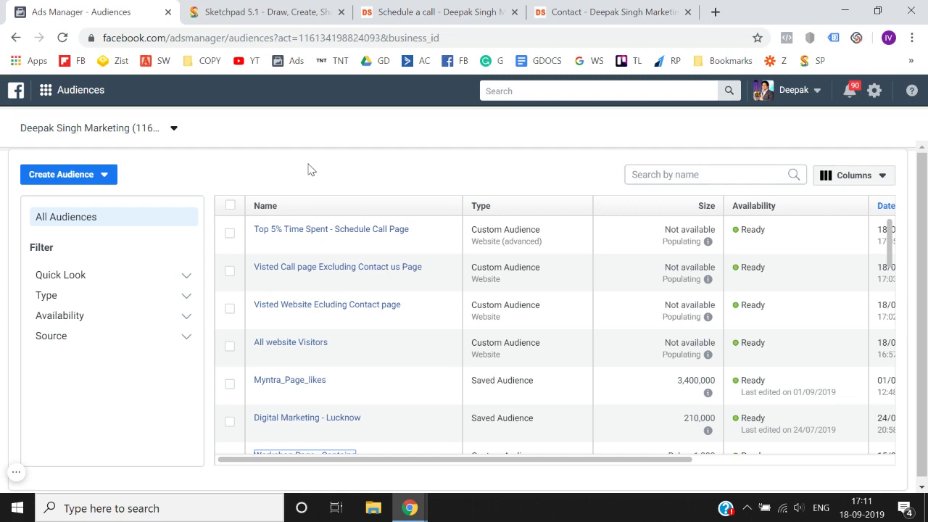
# Open a new website traffic Custom Audience, examine the available visitor criteria, and close it without creating it.
pyautogui.click(78, 175)
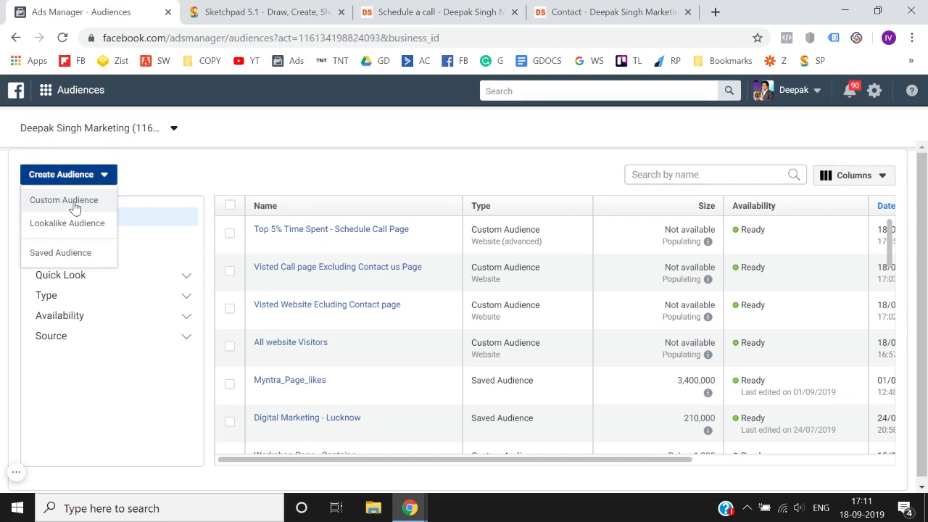
pyautogui.click(74, 207)
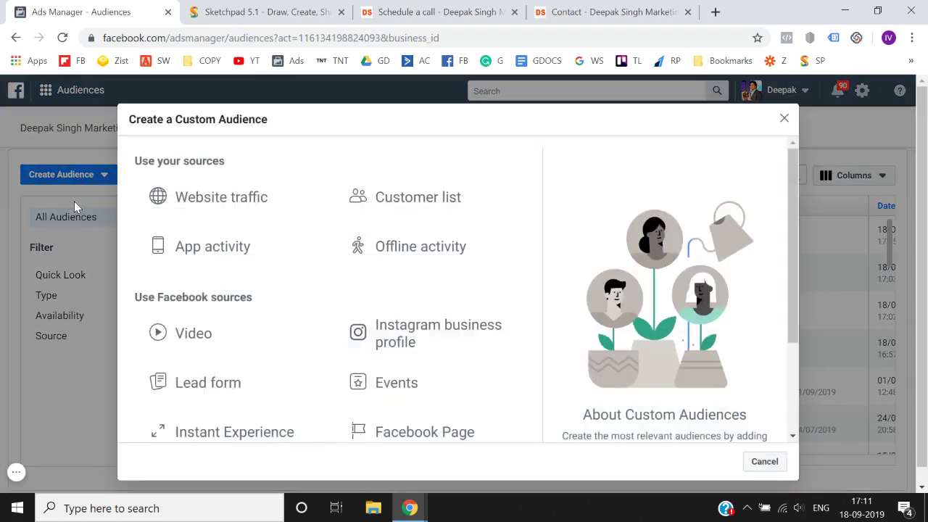
pyautogui.click(222, 218)
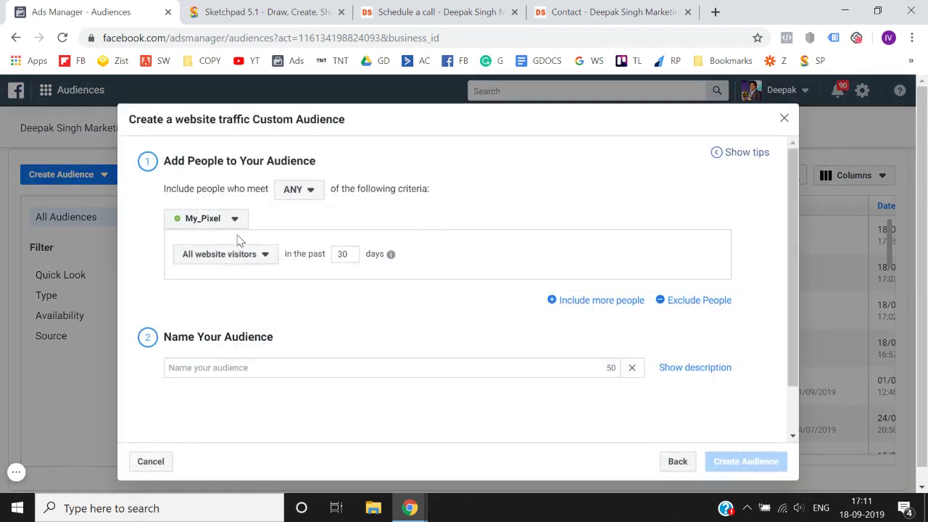
pyautogui.click(260, 260)
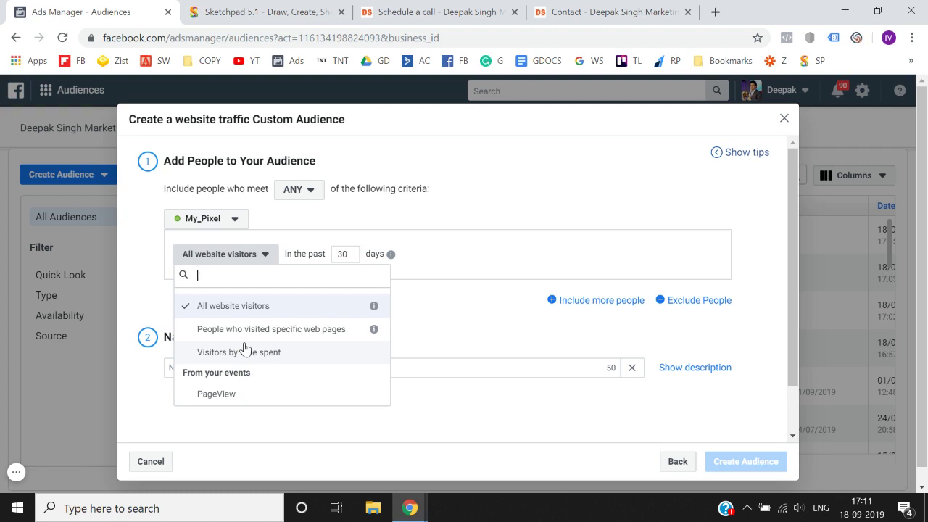
pyautogui.click(500, 208)
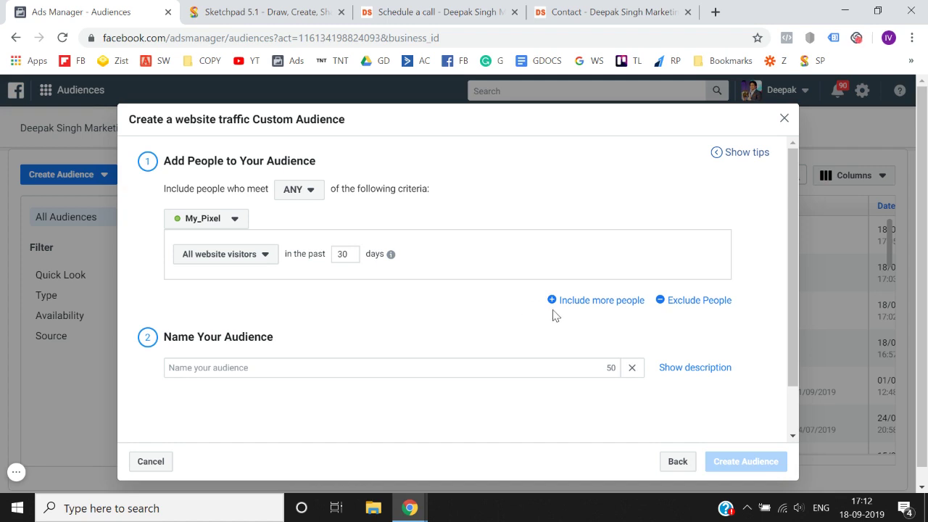
pyautogui.click(783, 117)
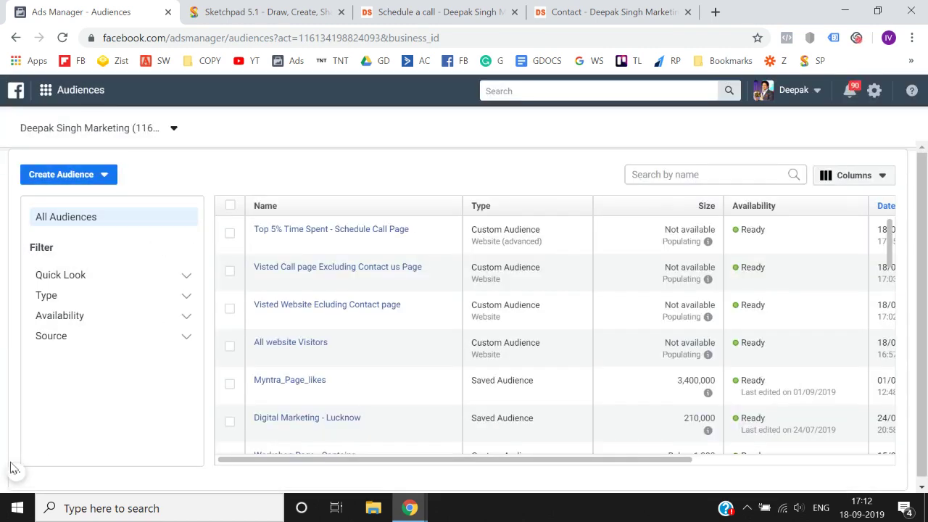